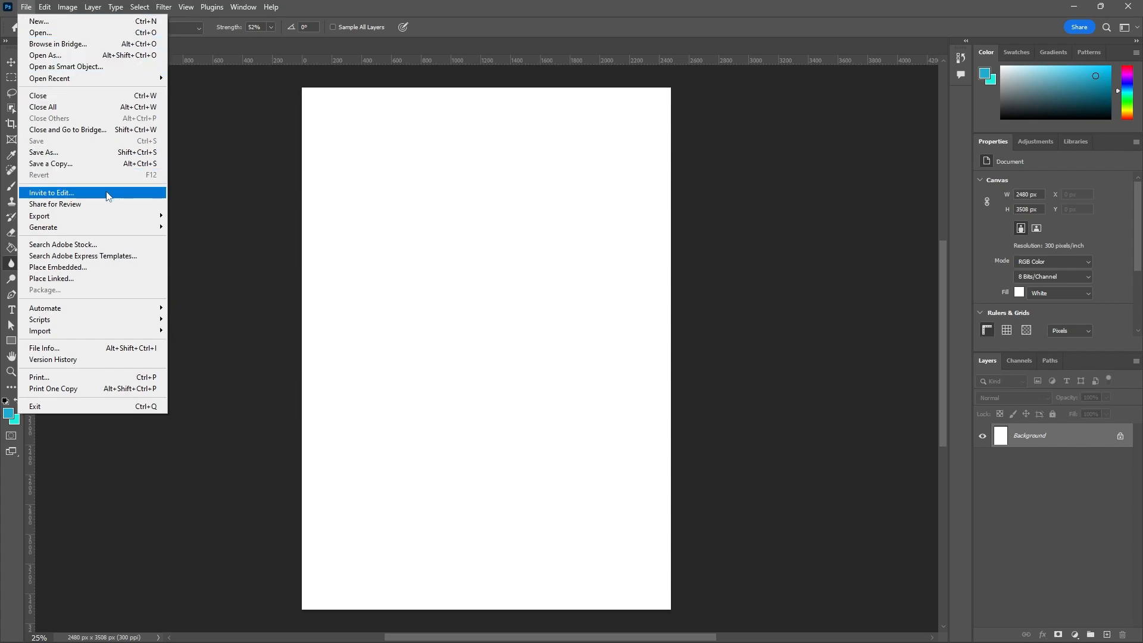
- Open the image 8a7c76f416393c41d2f6a2f39064a046.jpg from the LATEST PICTURES folder
click(51, 33)
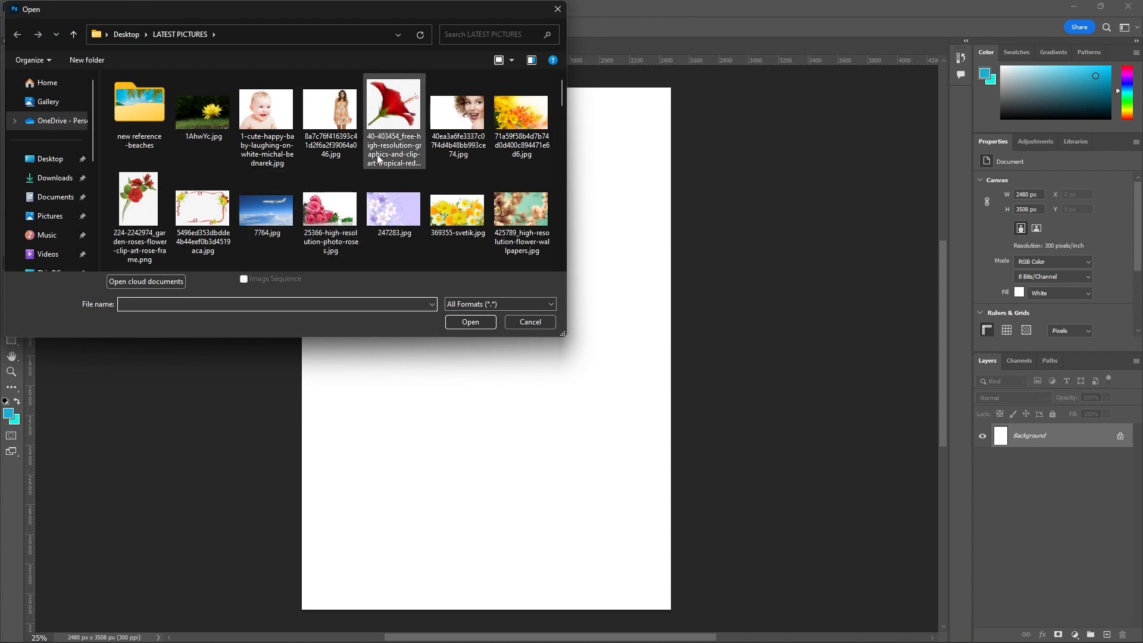
scroll(376, 154, down, 5)
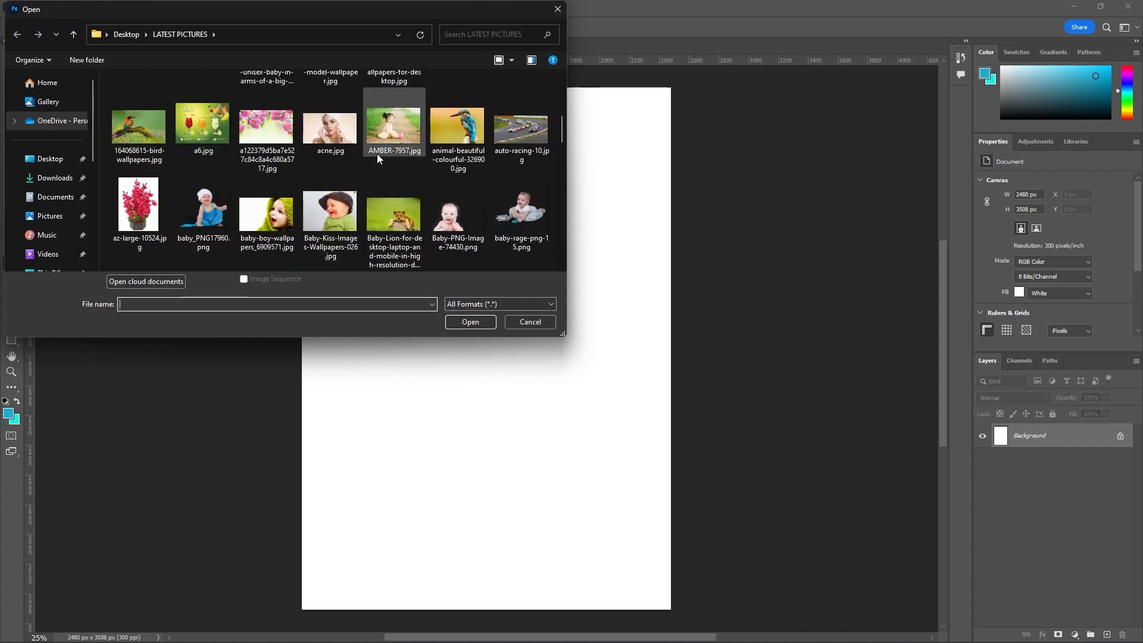
scroll(378, 155, up, 5)
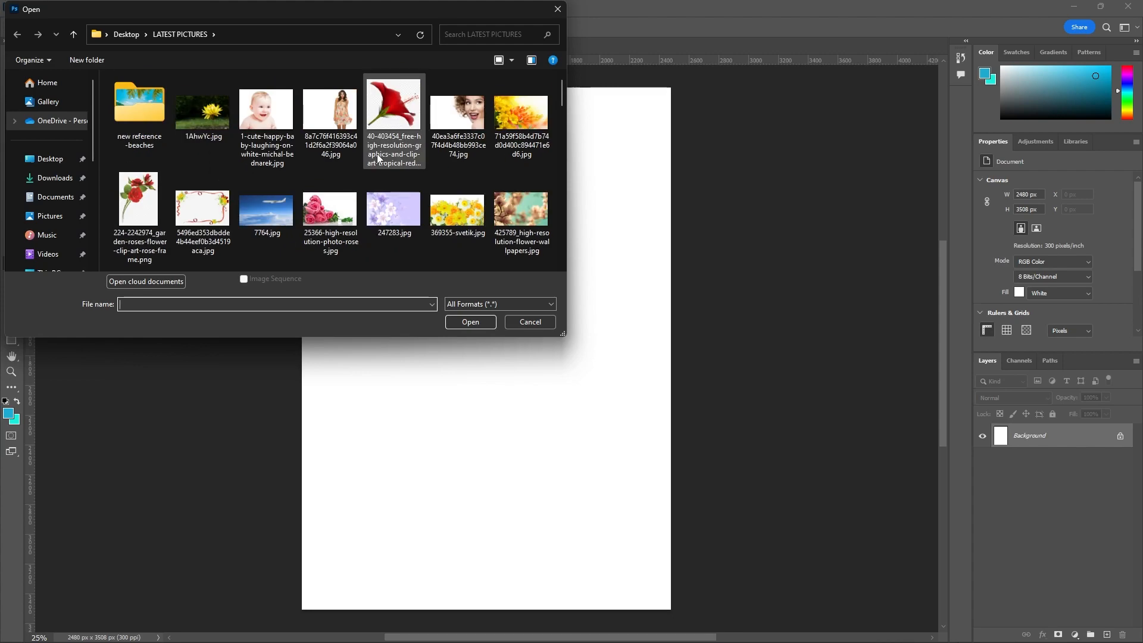
click(345, 119)
click(456, 322)
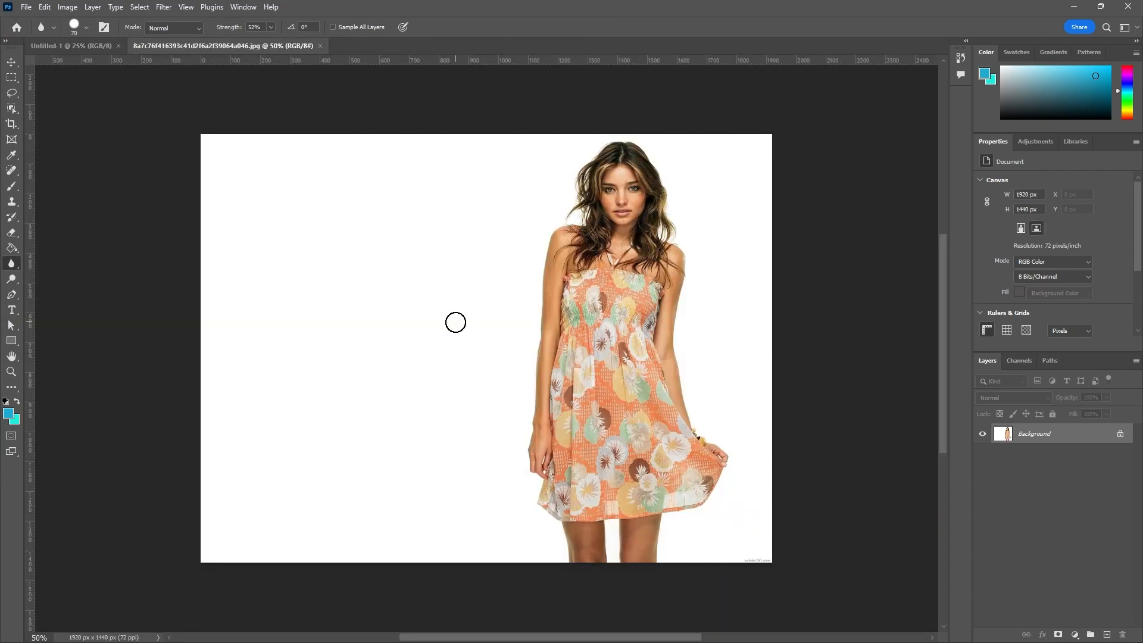
- Unlock the Background layer and blur the woman's forehead, nose, mouth and one eye with the Blur tool
click(1119, 434)
scroll(718, 126, up, 6)
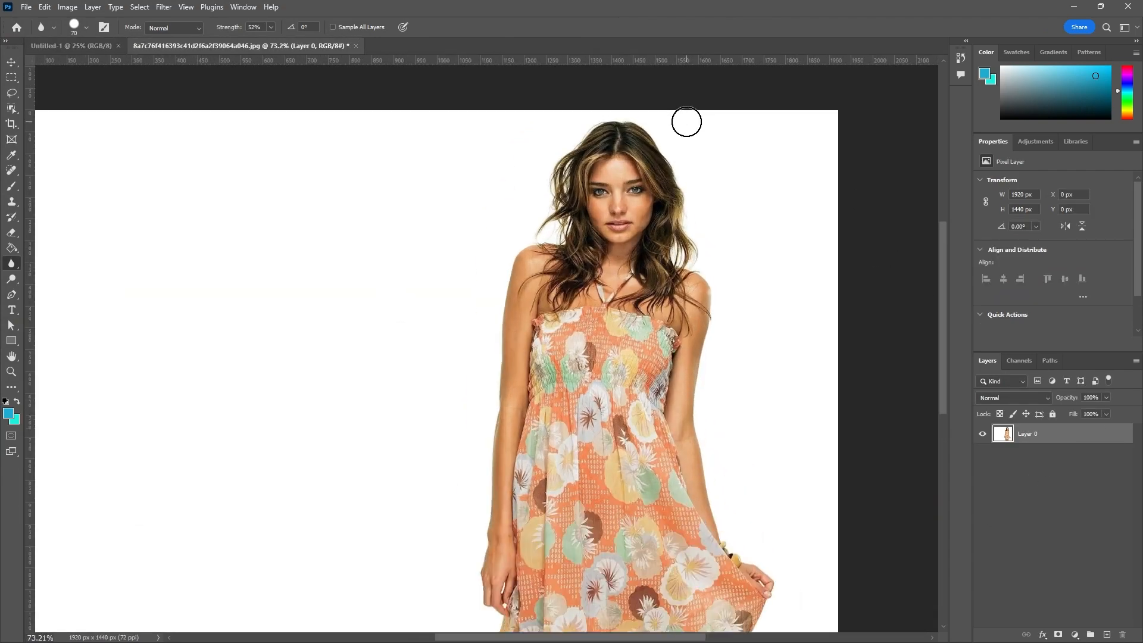
scroll(702, 172, up, 1)
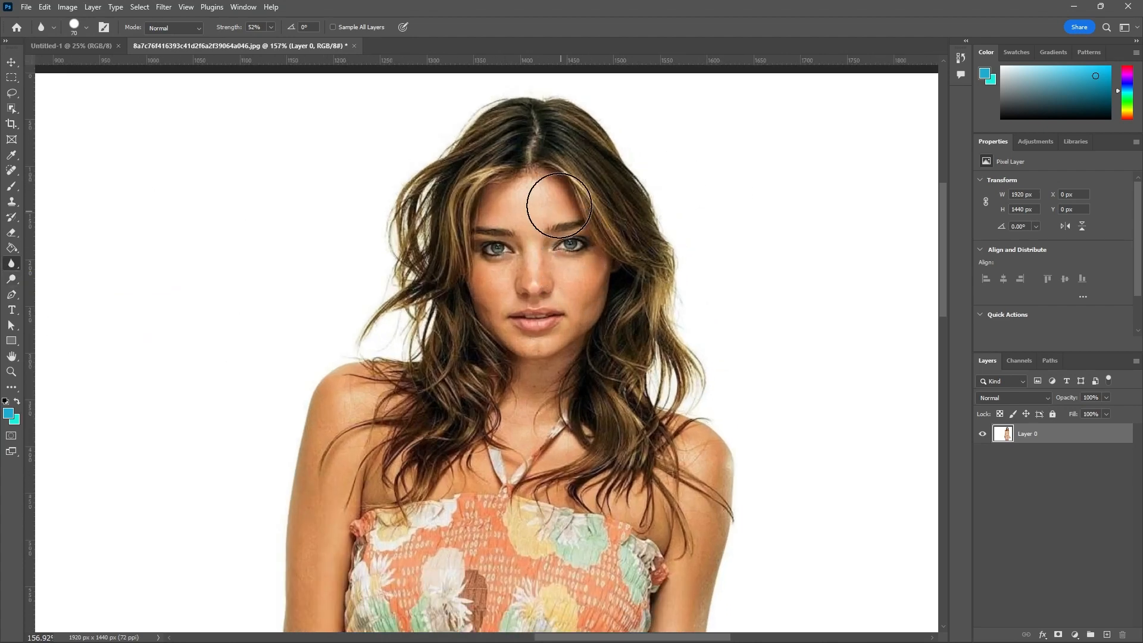
mouse_move(531, 188)
mouse_down()
mouse_move(511, 203)
mouse_move(520, 241)
mouse_move(523, 228)
mouse_move(497, 233)
mouse_move(495, 267)
mouse_move(513, 248)
mouse_move(485, 244)
mouse_move(492, 272)
mouse_move(511, 261)
mouse_move(501, 235)
mouse_move(480, 267)
mouse_move(524, 314)
mouse_move(521, 293)
mouse_move(536, 347)
mouse_move(557, 277)
mouse_move(526, 338)
mouse_move(526, 285)
mouse_move(517, 340)
mouse_move(523, 296)
mouse_up()
scroll(527, 285, up, 1)
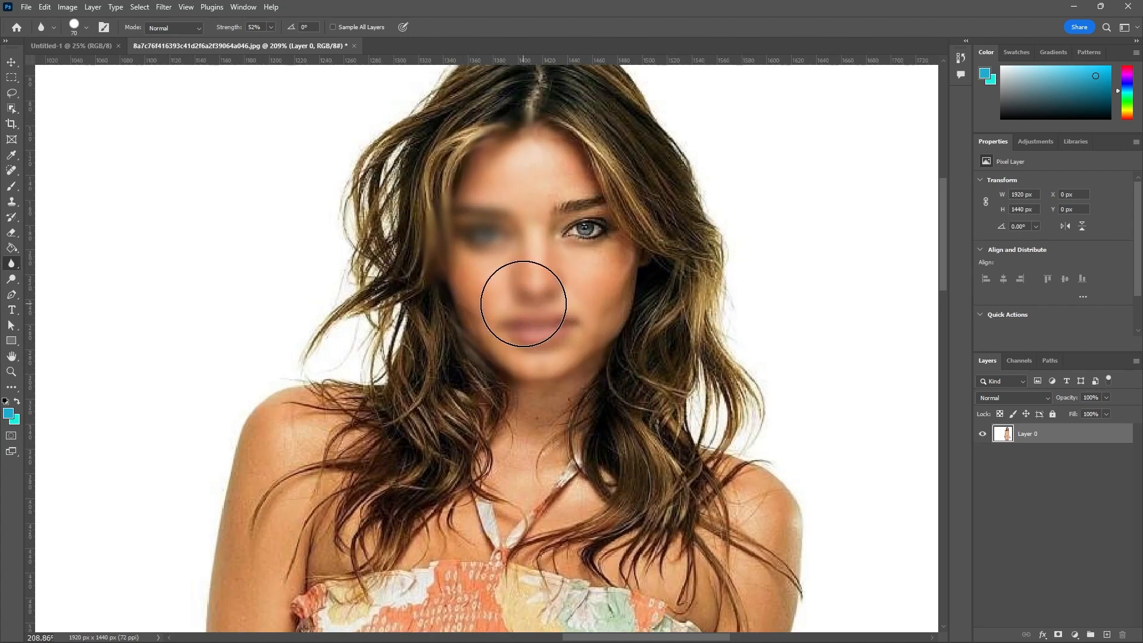
- Set the Blur brush to Soft Round at 78 px and blur the eye that is still sharp
click(72, 34)
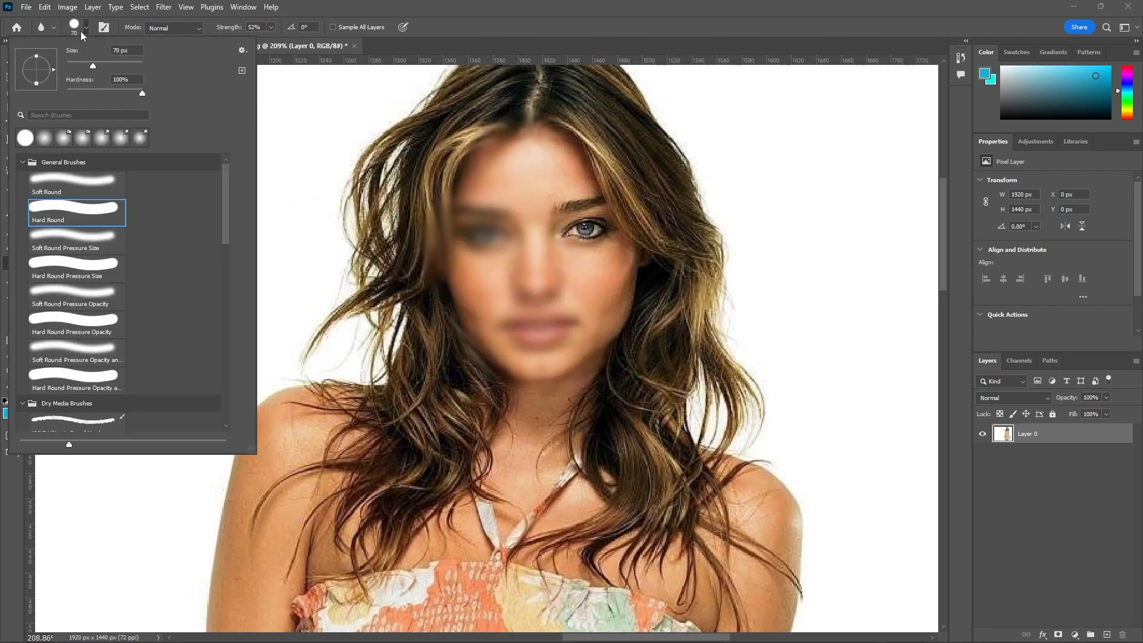
drag(93, 68, 96, 68)
click(91, 191)
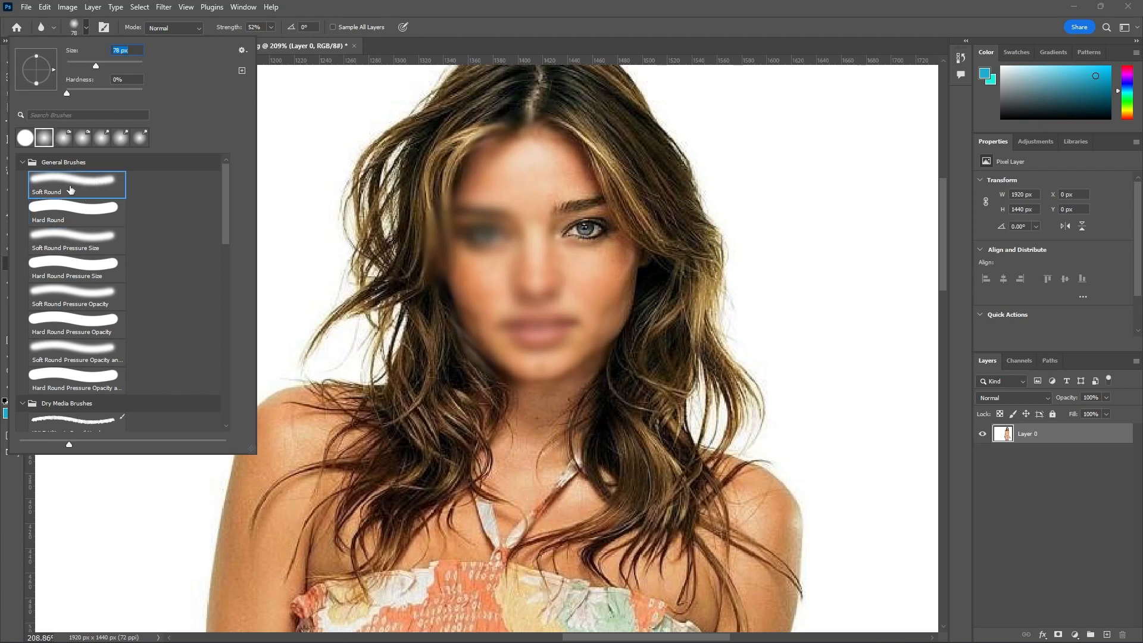
click(502, 13)
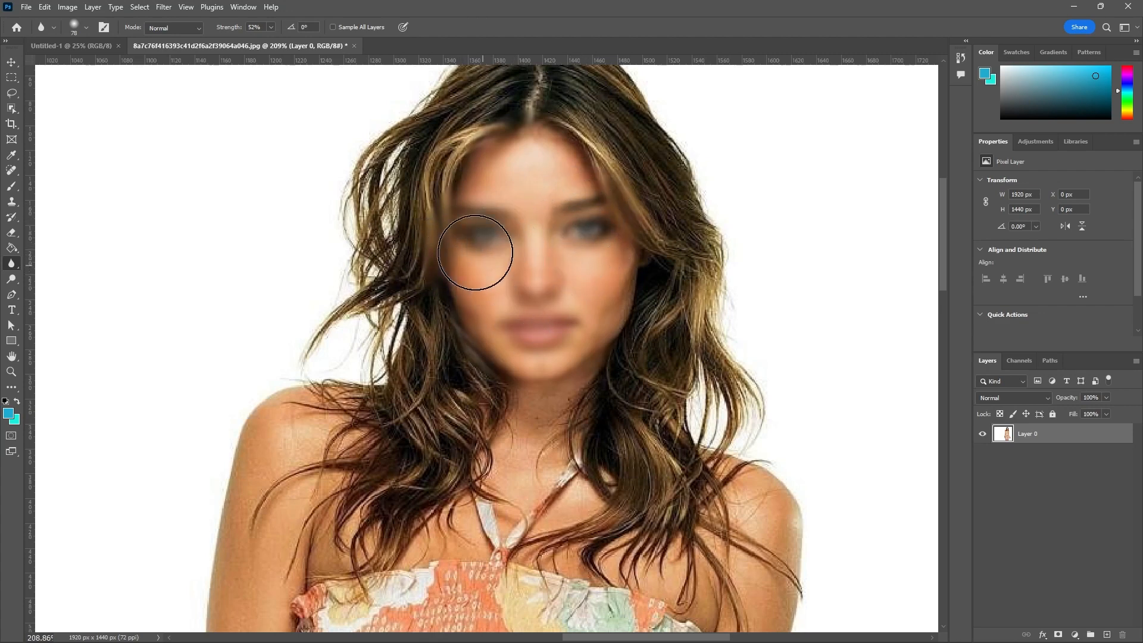
- Switch the Blur brush to Hard Round and blur the edge of the hair beside the face
click(87, 27)
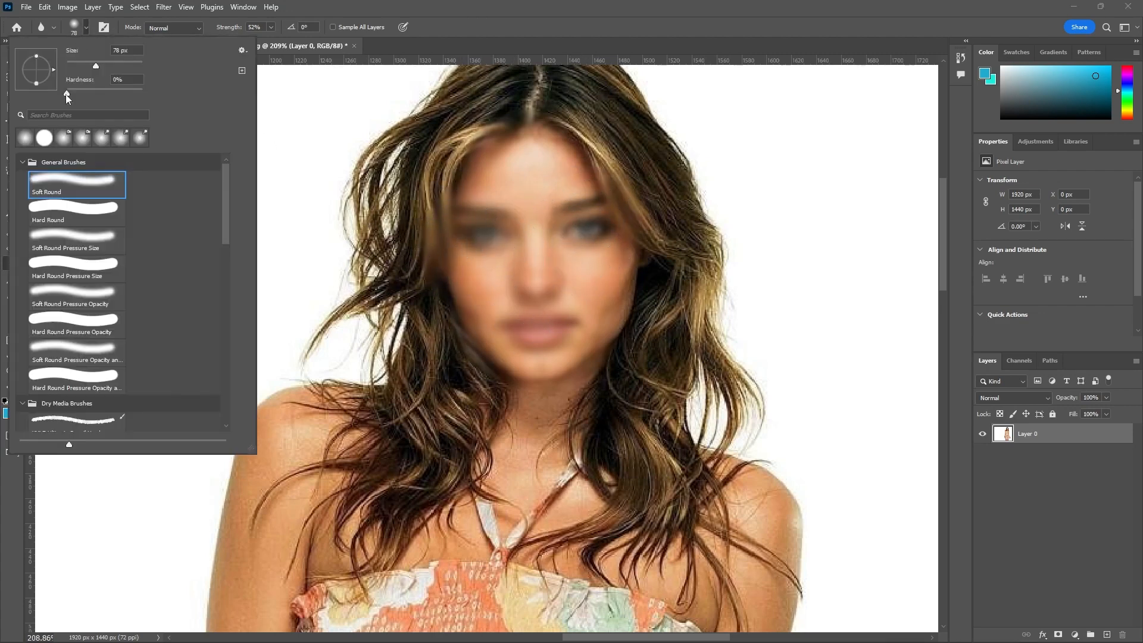
click(77, 210)
click(551, 322)
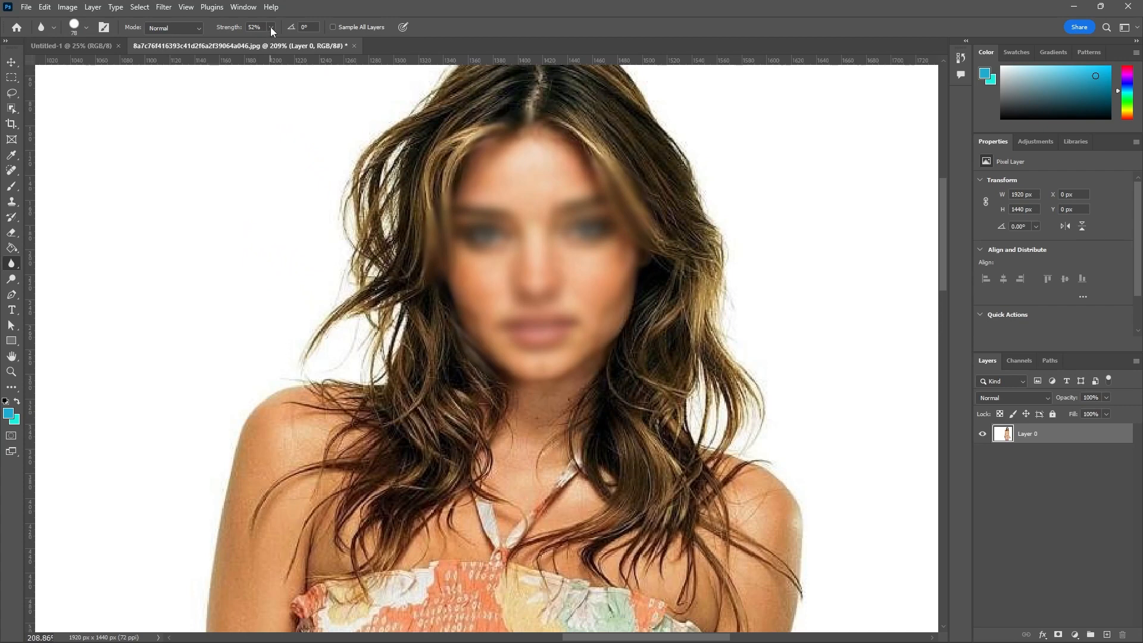
- Blur the hair over one shoulder at 97% strength and the hair over the other shoulder at 10%
drag(270, 27, 296, 45)
mouse_move(346, 344)
mouse_down()
mouse_move(444, 376)
mouse_move(424, 433)
mouse_move(463, 389)
mouse_move(400, 395)
mouse_move(407, 442)
mouse_move(386, 406)
mouse_move(368, 444)
mouse_move(373, 395)
mouse_move(343, 410)
mouse_move(384, 390)
mouse_move(384, 357)
mouse_up()
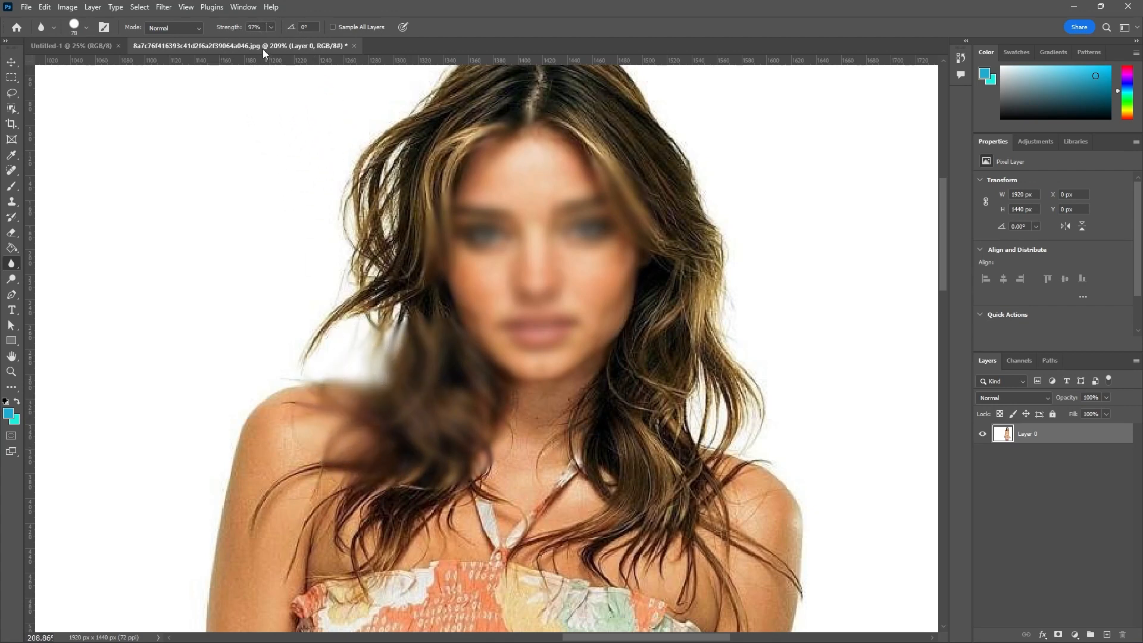
click(271, 27)
drag(225, 46, 224, 46)
mouse_move(643, 402)
mouse_down()
mouse_move(655, 475)
mouse_move(673, 403)
mouse_move(644, 459)
mouse_move(662, 429)
mouse_move(657, 500)
mouse_move(606, 534)
mouse_move(668, 472)
mouse_up()
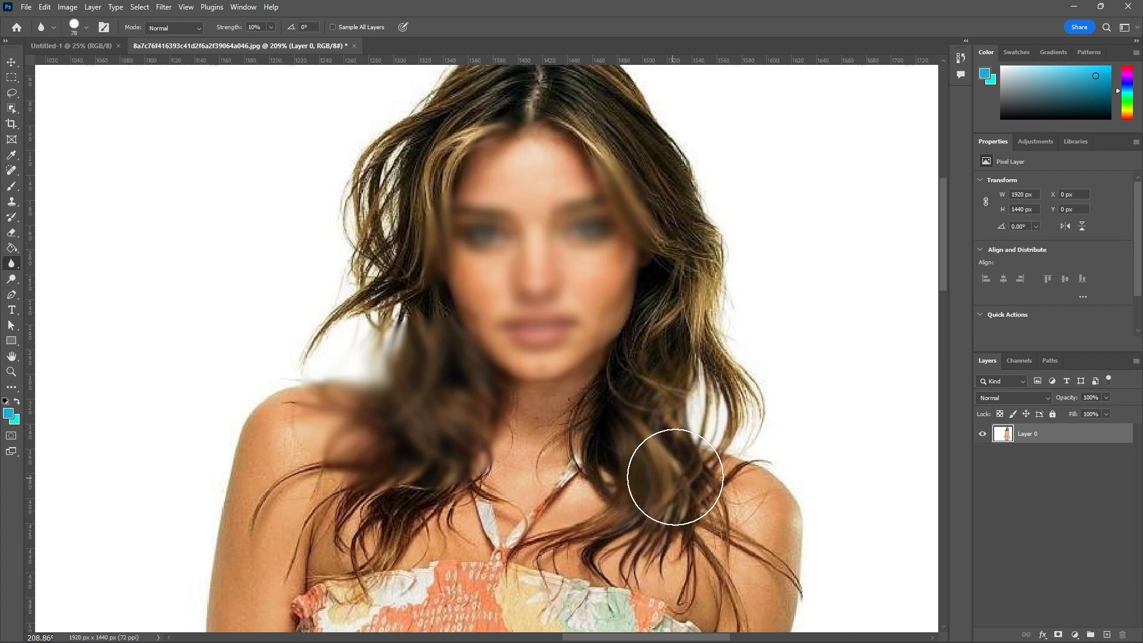
- Blur the outer hair around the head in Darken mode at 50% strength
click(198, 28)
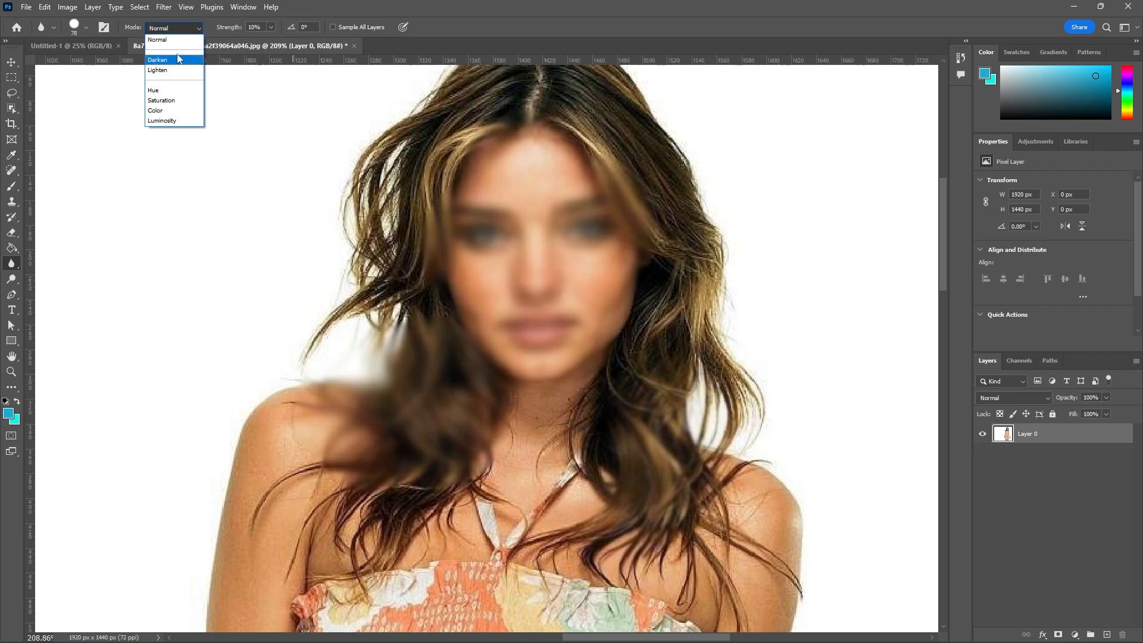
click(198, 31)
click(270, 28)
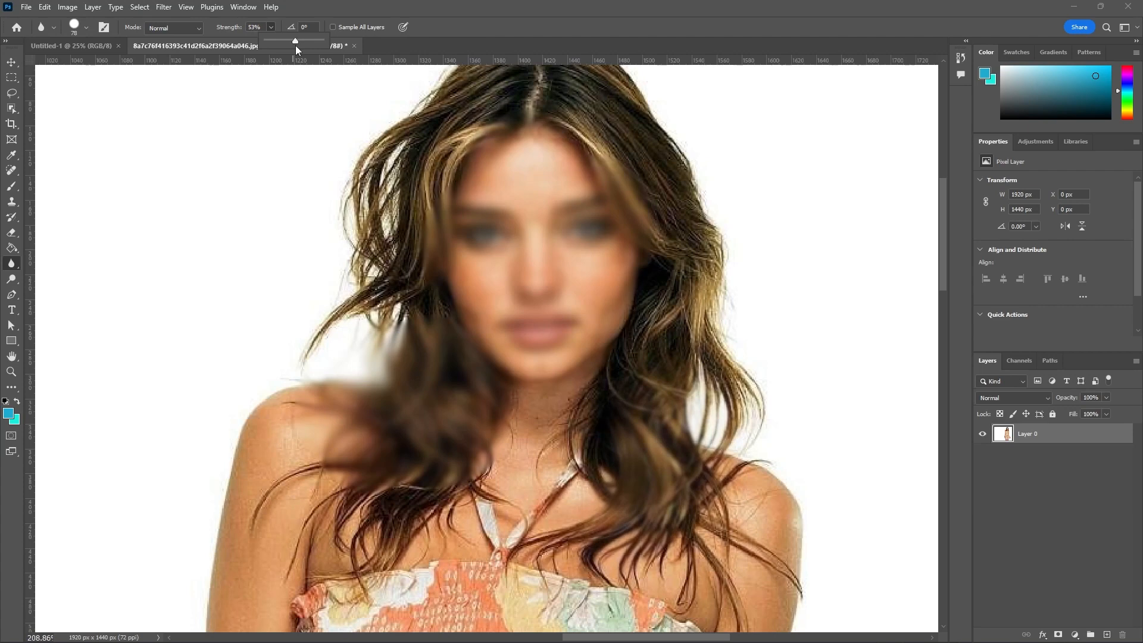
click(414, 33)
click(196, 35)
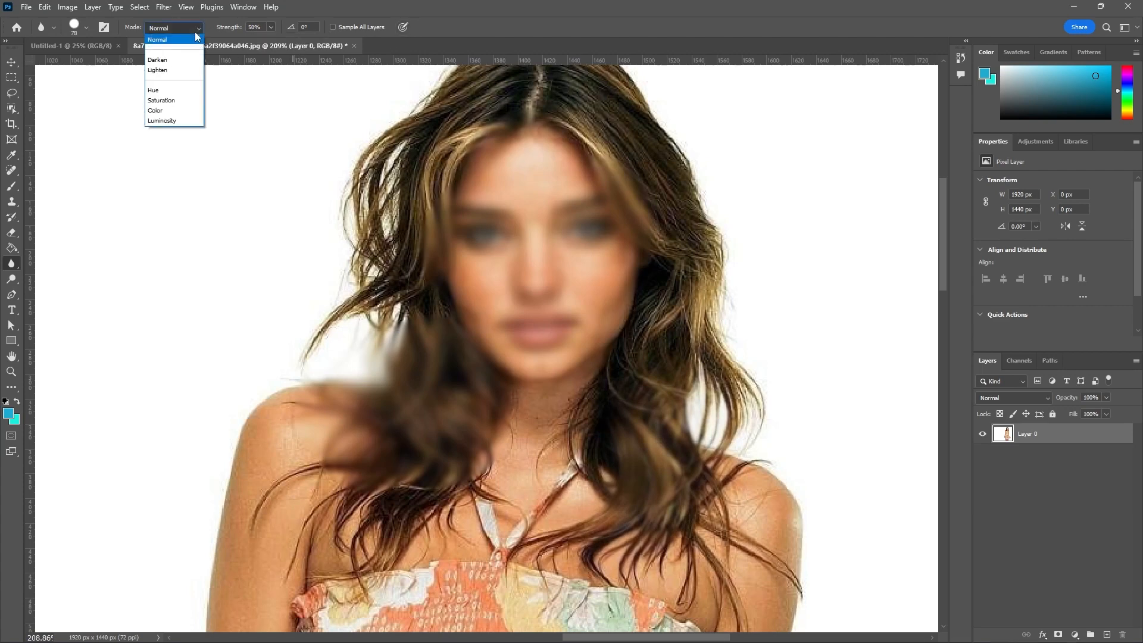
click(170, 61)
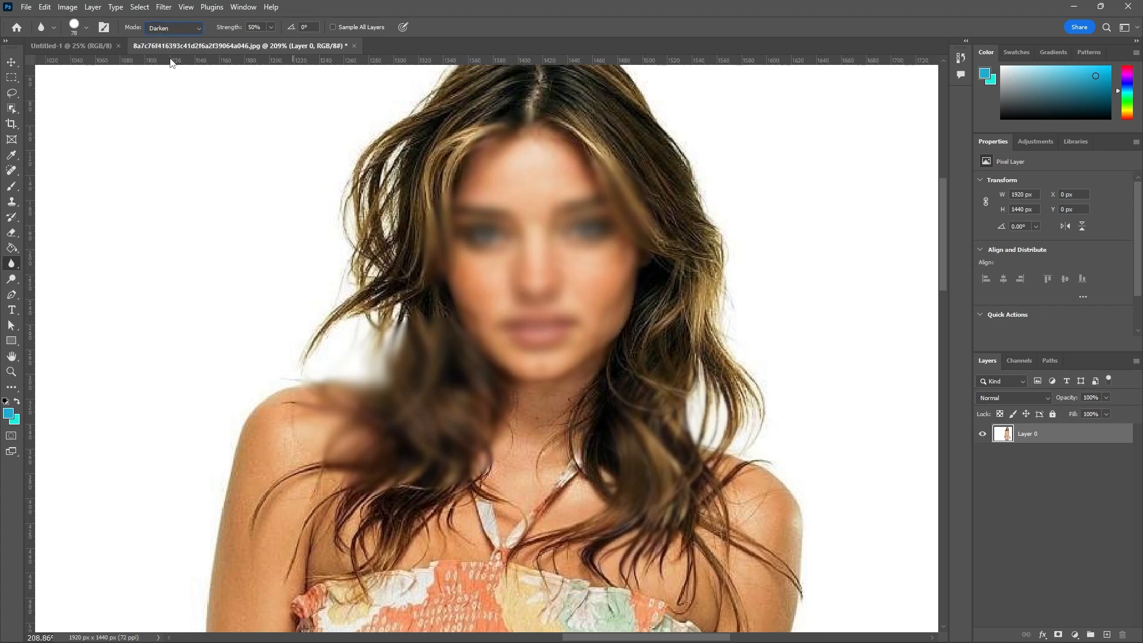
mouse_move(676, 166)
mouse_down()
mouse_move(700, 265)
mouse_move(697, 228)
mouse_move(758, 310)
mouse_move(720, 255)
mouse_move(711, 331)
mouse_move(757, 382)
mouse_move(729, 384)
mouse_move(735, 398)
mouse_move(741, 312)
mouse_move(717, 260)
mouse_move(711, 186)
mouse_move(627, 112)
mouse_move(469, 112)
mouse_move(392, 139)
mouse_move(350, 202)
mouse_move(357, 228)
mouse_move(340, 207)
mouse_up()
- Blur the loose hair ends over both shoulders in Lighten mode
click(198, 28)
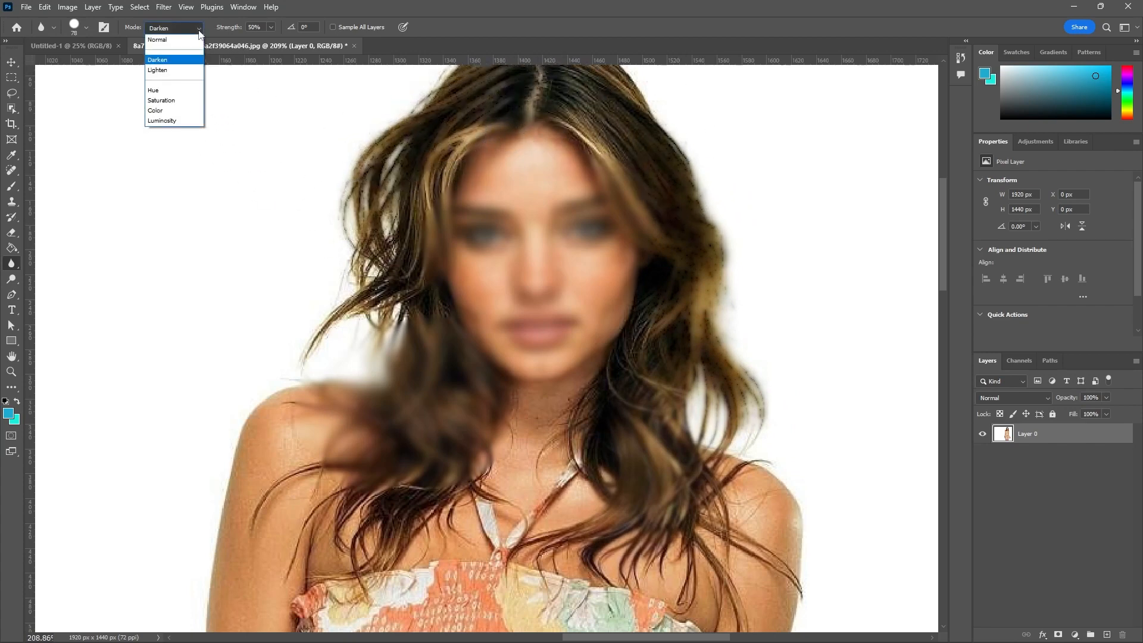
click(157, 69)
mouse_move(263, 434)
mouse_down()
mouse_move(301, 459)
mouse_move(298, 507)
mouse_move(401, 508)
mouse_up()
mouse_move(613, 512)
mouse_down()
mouse_move(655, 559)
mouse_move(727, 523)
mouse_move(753, 574)
mouse_move(761, 492)
mouse_move(735, 403)
mouse_move(729, 419)
mouse_move(779, 539)
mouse_up()
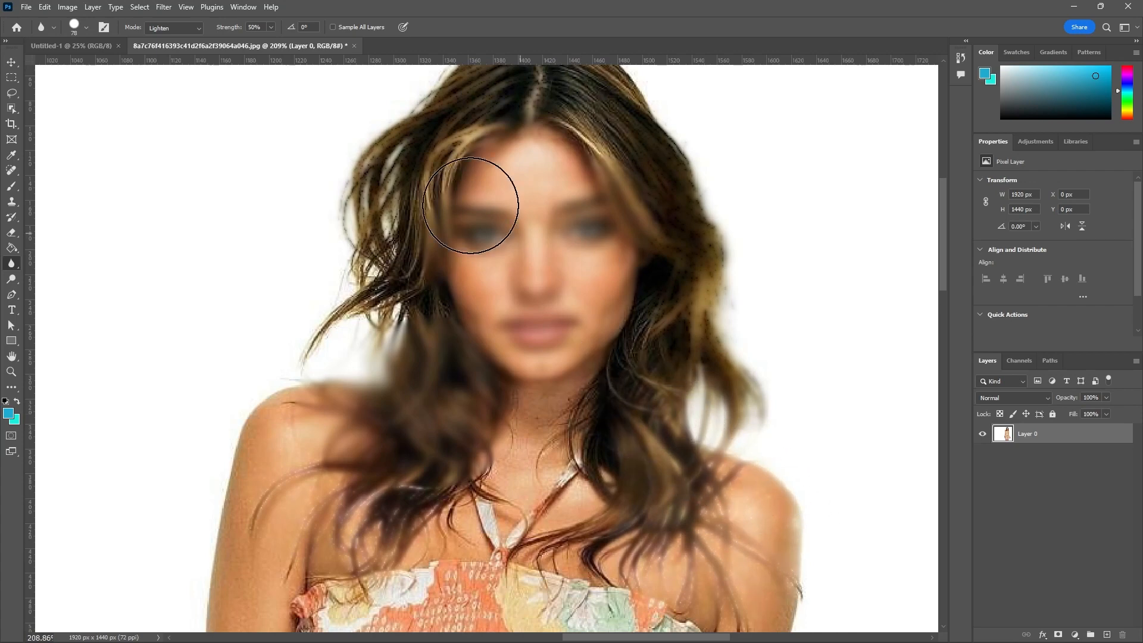
- Try the Blur tool on the hair around the forehead in Hue mode and in Color mode
click(198, 28)
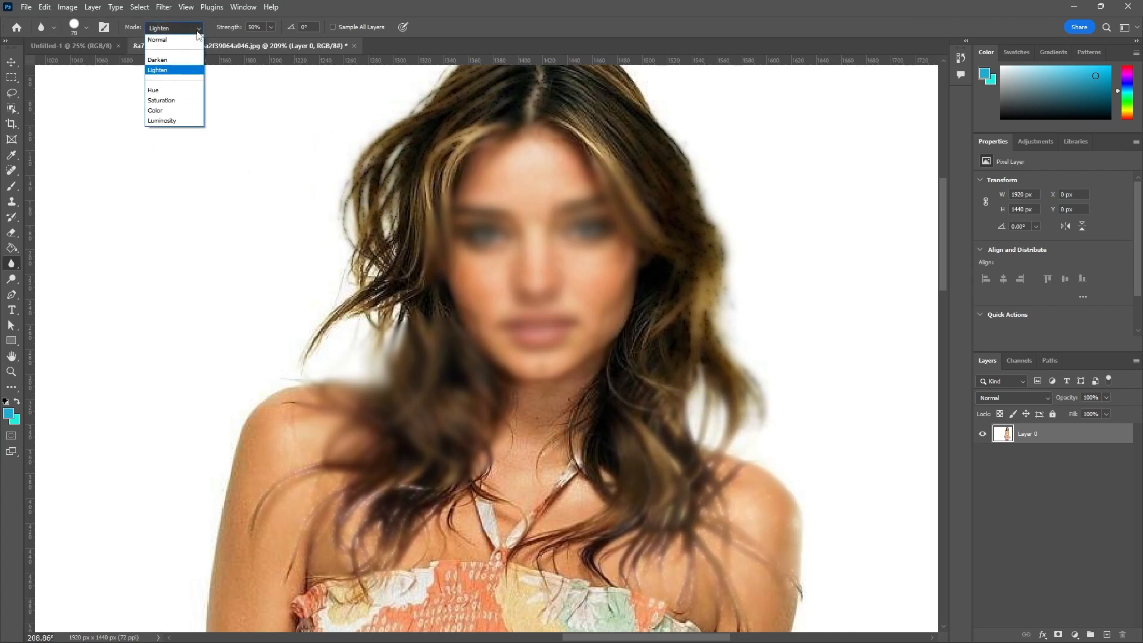
click(156, 90)
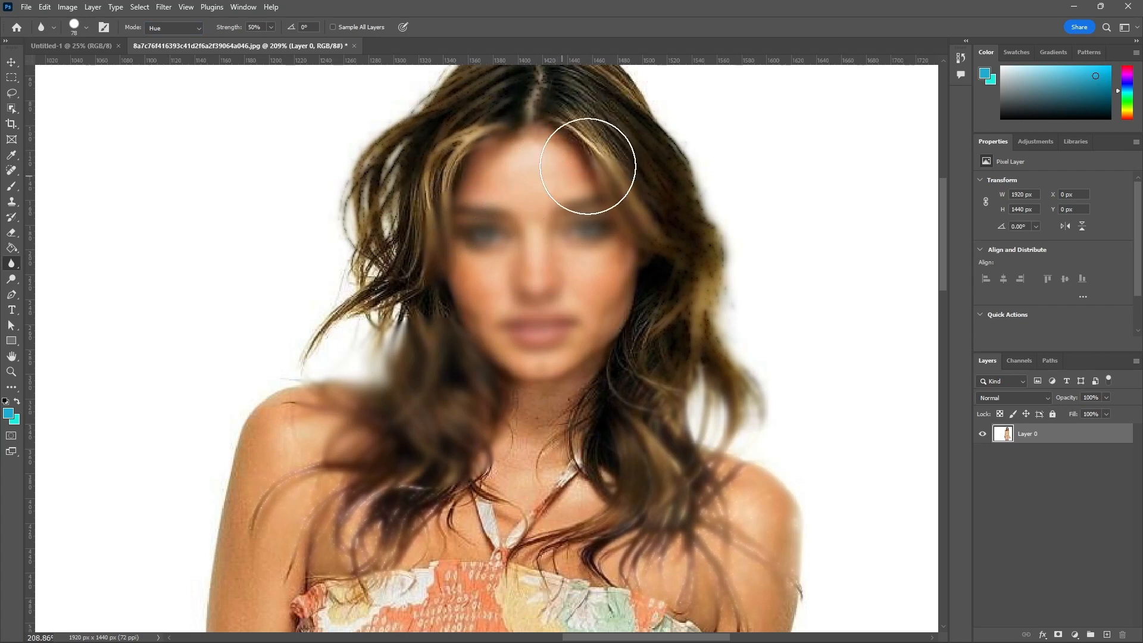
click(198, 29)
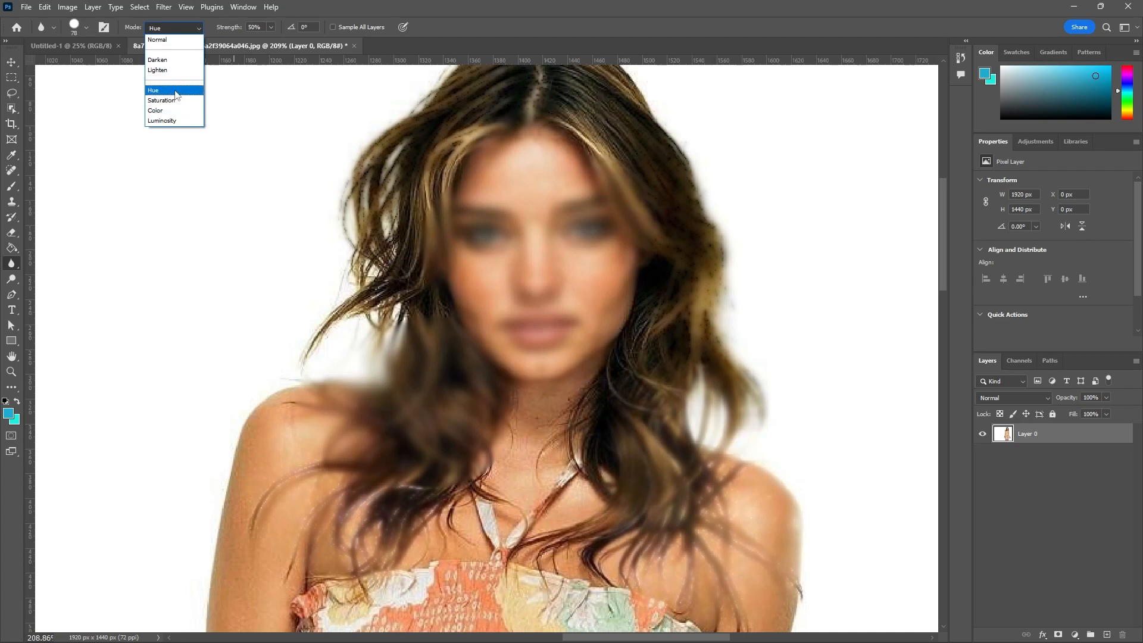
click(156, 111)
mouse_move(453, 144)
mouse_down()
mouse_move(438, 161)
mouse_move(495, 160)
mouse_move(405, 169)
mouse_move(438, 189)
mouse_move(449, 133)
mouse_move(428, 170)
mouse_move(454, 142)
mouse_up()
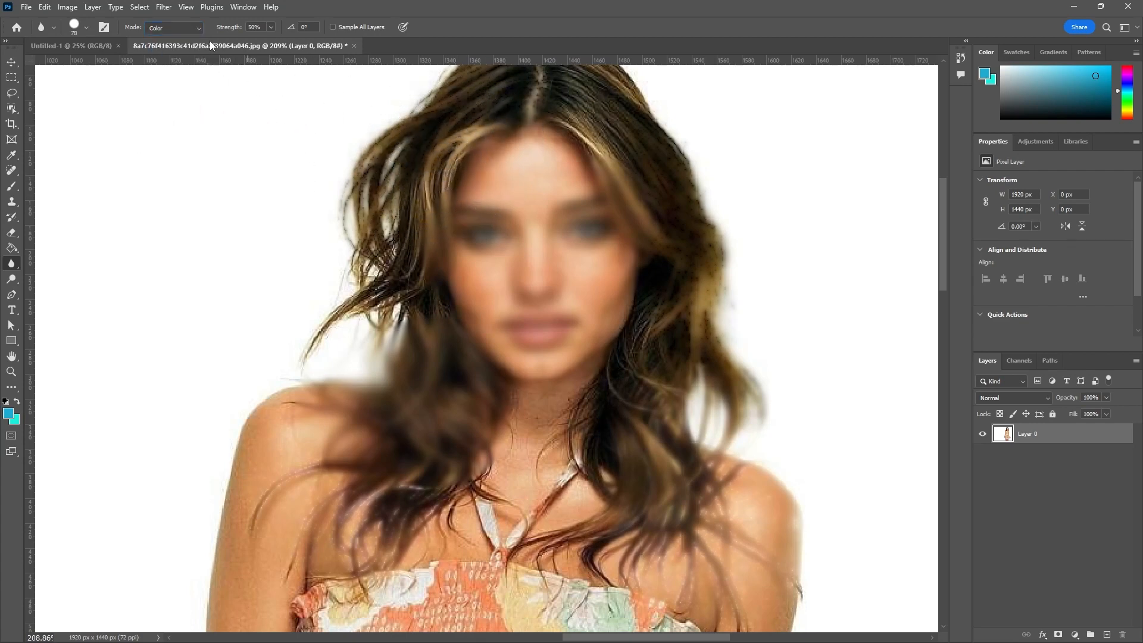
- Blur the hair framing the forehead and face in Luminosity mode
click(198, 30)
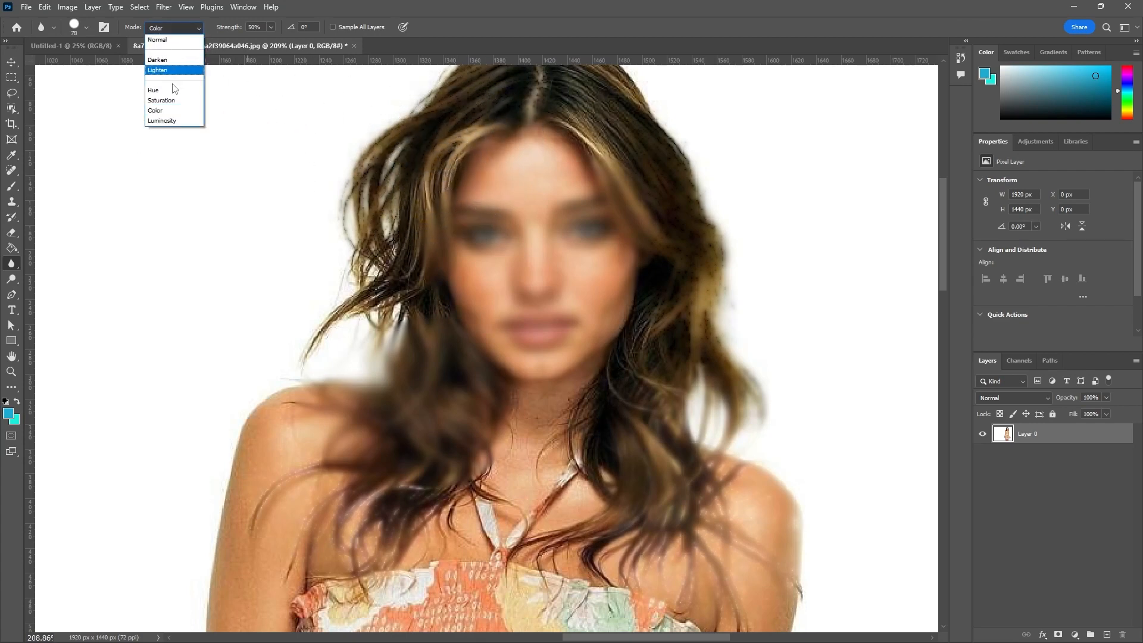
click(159, 122)
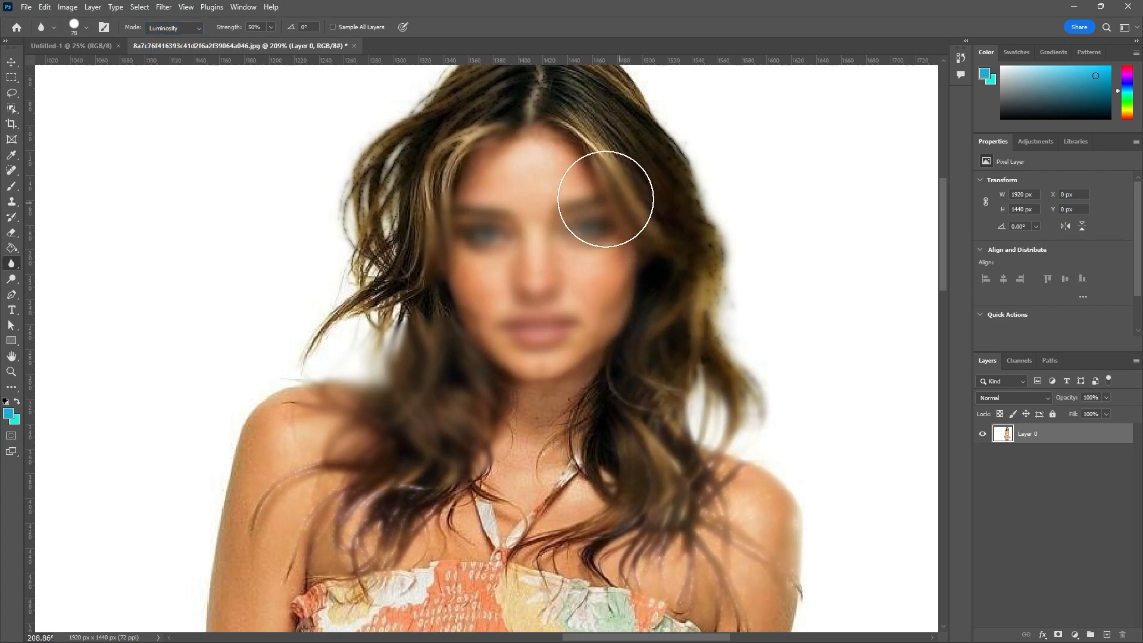
mouse_move(570, 140)
mouse_down()
mouse_move(524, 178)
mouse_move(469, 130)
mouse_move(458, 193)
mouse_move(459, 167)
mouse_move(487, 179)
mouse_move(482, 156)
mouse_up()
- Return the Blur tool to Normal mode and blur the remaining sharp hair, the neck and the dress strap
click(198, 30)
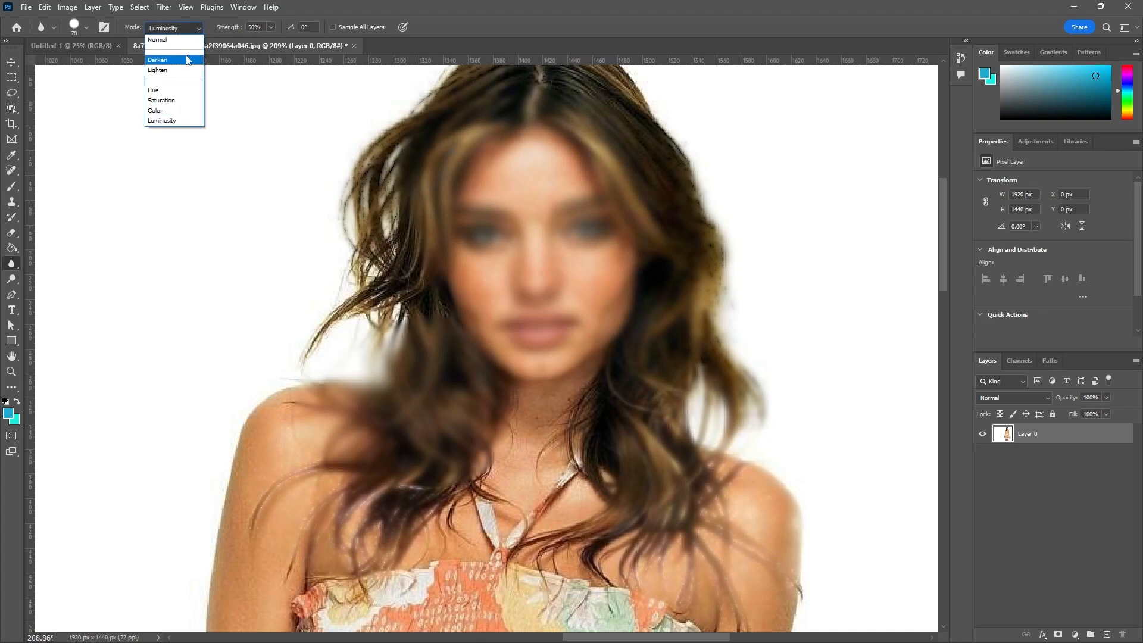
click(178, 40)
mouse_move(334, 262)
mouse_down()
mouse_move(383, 286)
mouse_move(365, 294)
mouse_move(377, 224)
mouse_move(416, 256)
mouse_up()
mouse_move(551, 359)
mouse_down()
mouse_move(580, 523)
mouse_move(507, 452)
mouse_move(511, 471)
mouse_move(543, 475)
mouse_move(550, 404)
mouse_move(520, 380)
mouse_move(519, 391)
mouse_move(488, 299)
mouse_up()
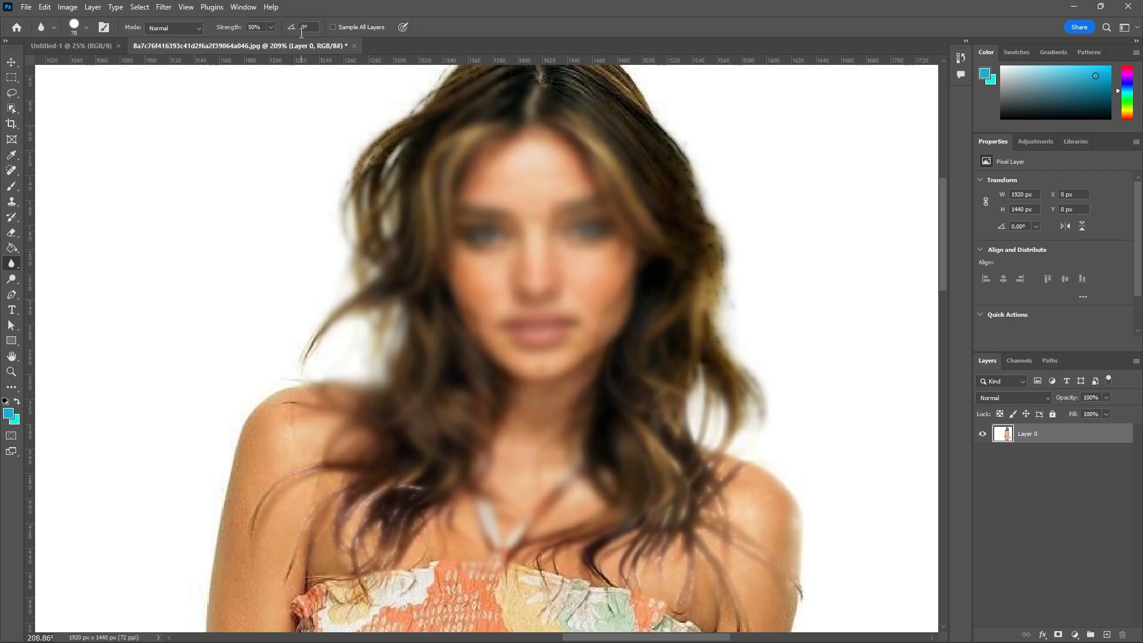
- Switch from the Blur tool to the Sharpen tool
click(13, 264)
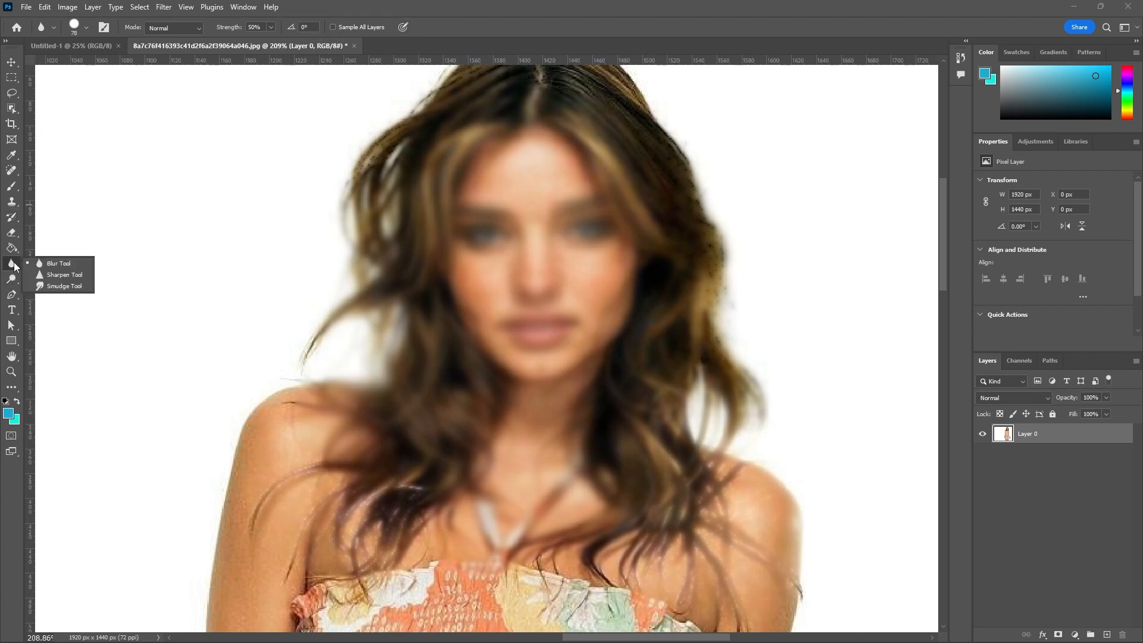
click(58, 275)
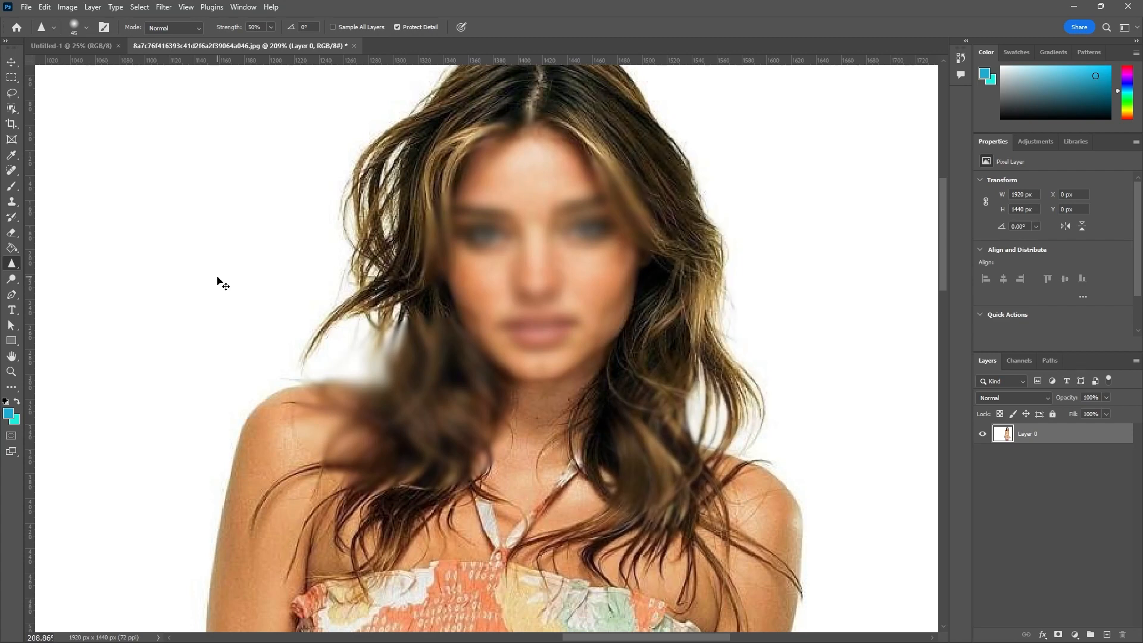
- Undo all the blur strokes and the unlocking of the Background layer to restore the original photo
key(ctrl+z)
key(ctrl+z)
key(ctrl+z)
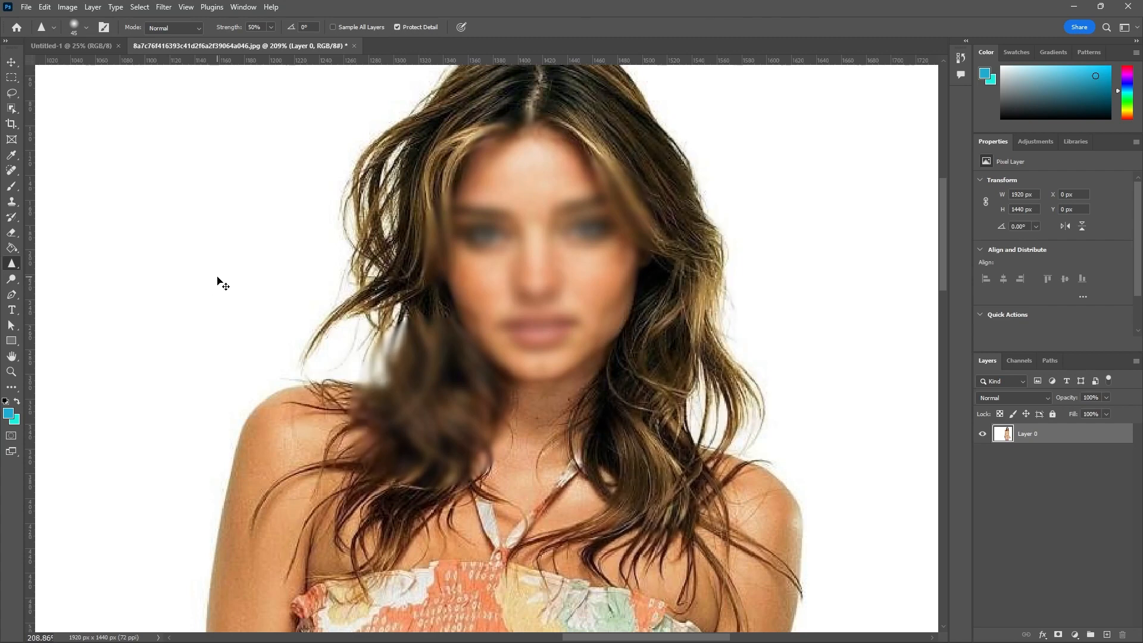
key(ctrl+z)
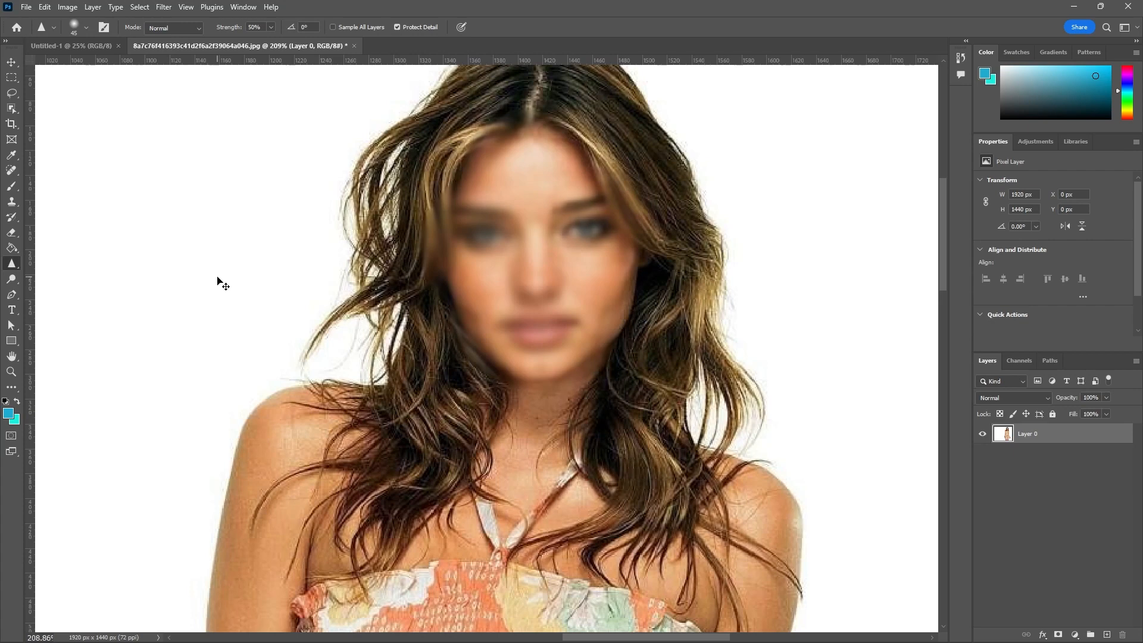
key(ctrl+z)
key(ctrl+z)
key(ctrl+z)
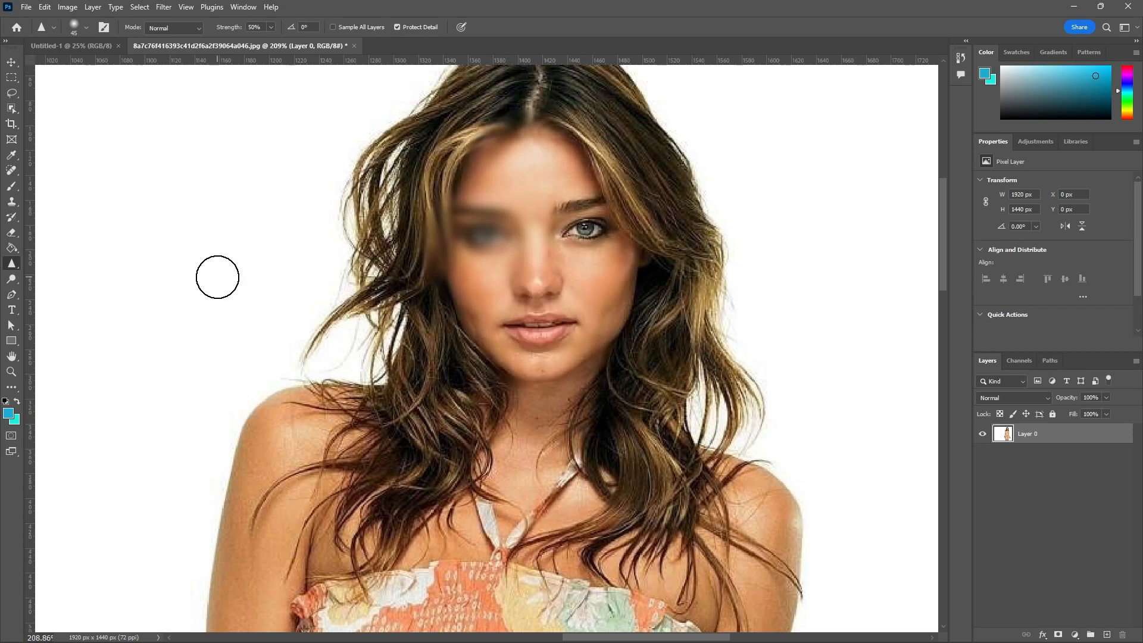
key(ctrl+z)
key(ctrl+z)
key(ctrl+z)
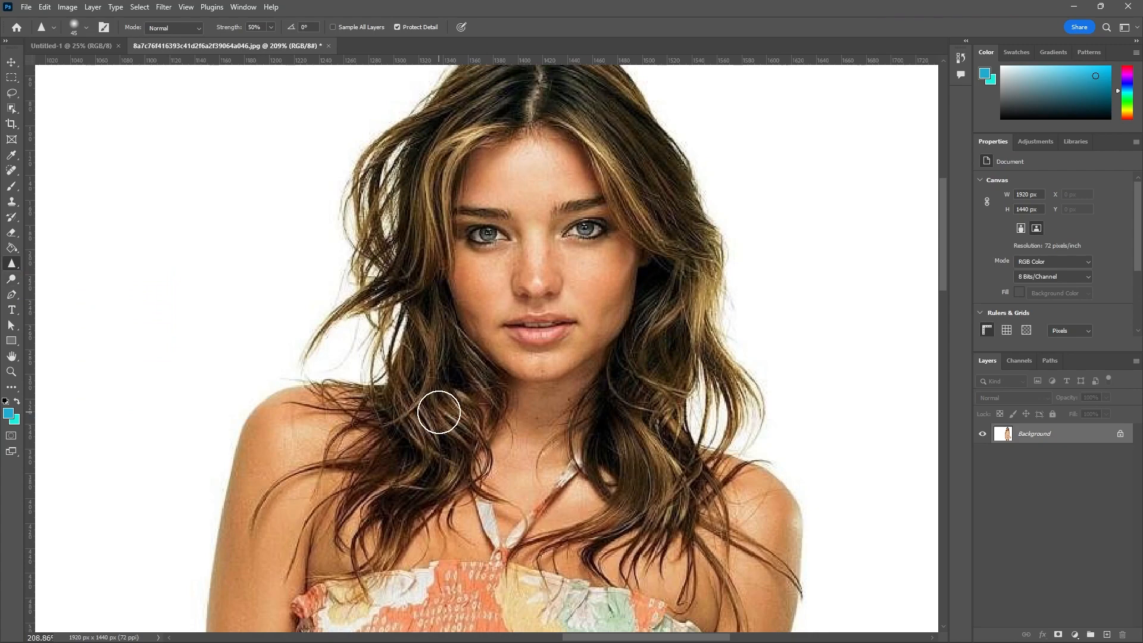
scroll(561, 325, up, 5)
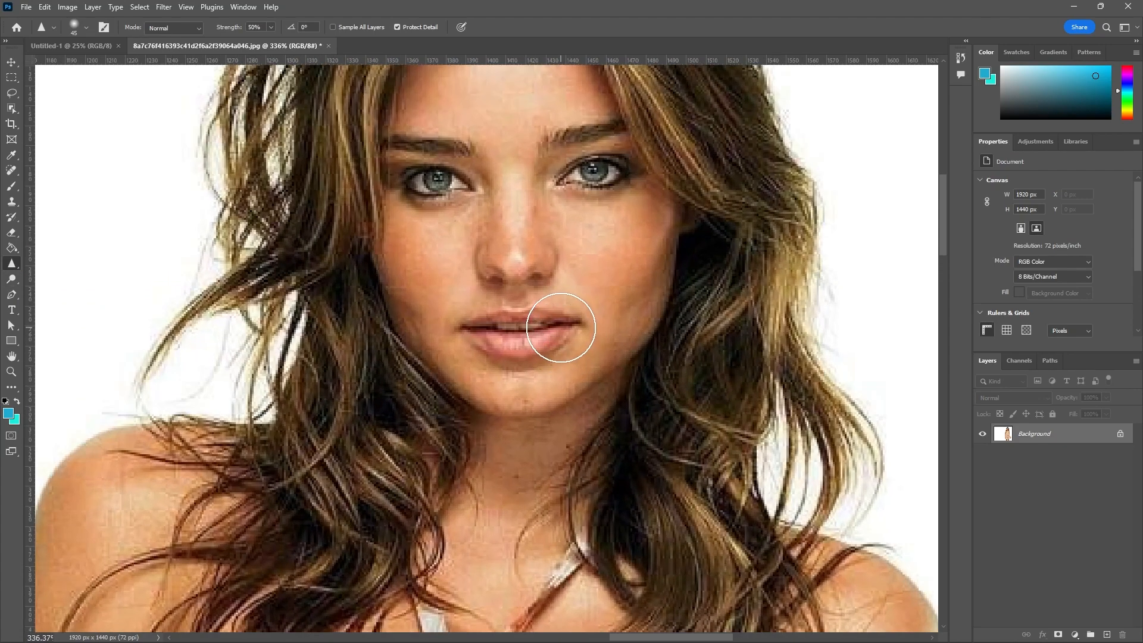
- Sharpen the lips with the soft 45 px brush in Normal mode at 50% strength, undoing the excessive strokes
scroll(560, 327, up, 1)
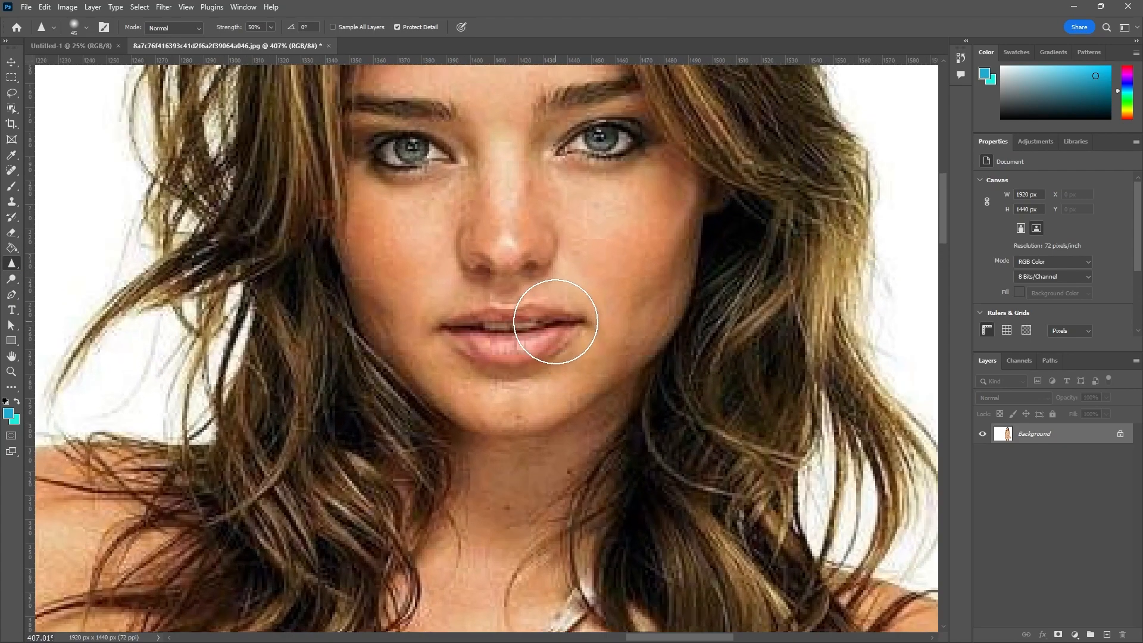
mouse_move(556, 322)
mouse_down()
mouse_move(515, 335)
mouse_move(443, 330)
mouse_move(527, 344)
mouse_move(552, 324)
mouse_move(488, 349)
mouse_move(465, 335)
mouse_move(550, 328)
mouse_move(531, 339)
mouse_move(466, 338)
mouse_move(538, 326)
mouse_move(442, 330)
mouse_move(571, 351)
mouse_up()
scroll(584, 375, down, 2)
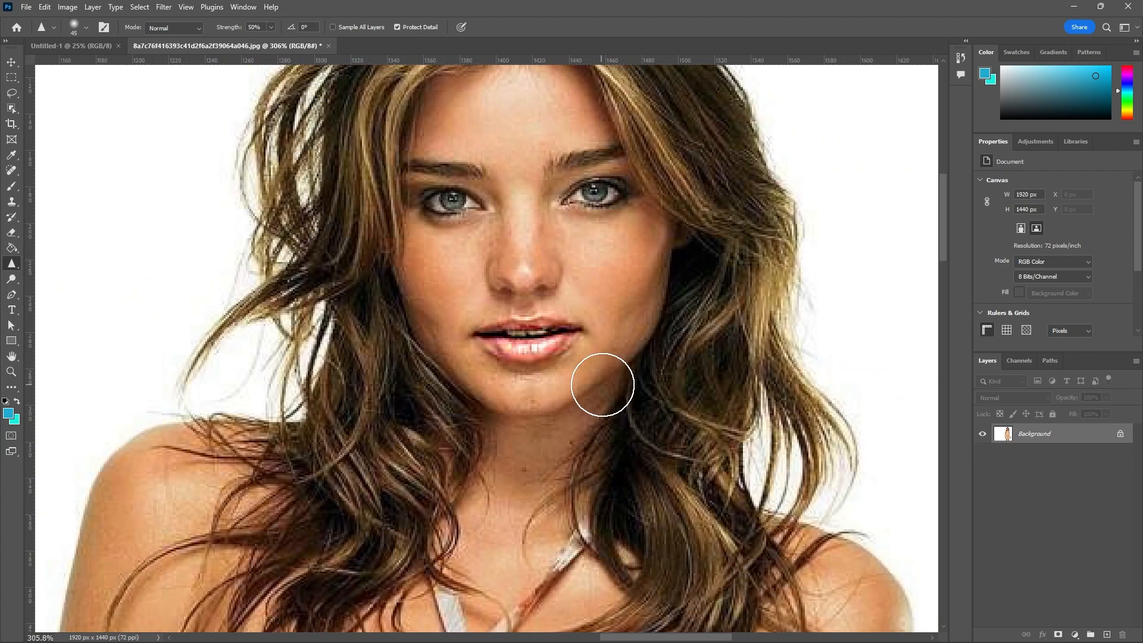
scroll(543, 332, up, 3)
scroll(560, 324, down, 1)
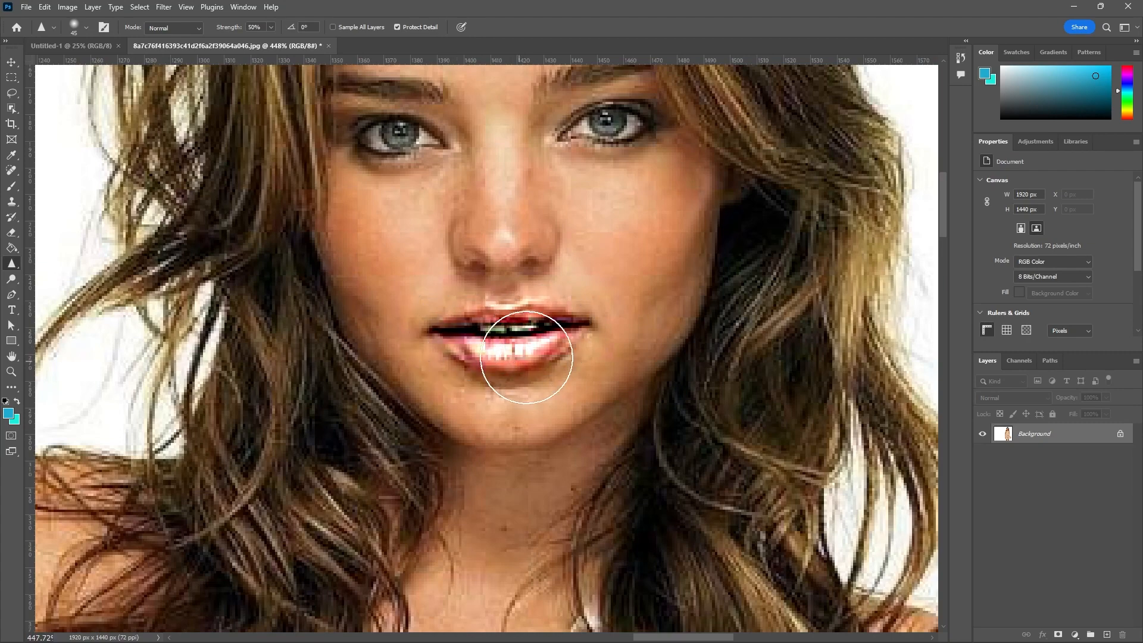
scroll(568, 362, down, 2)
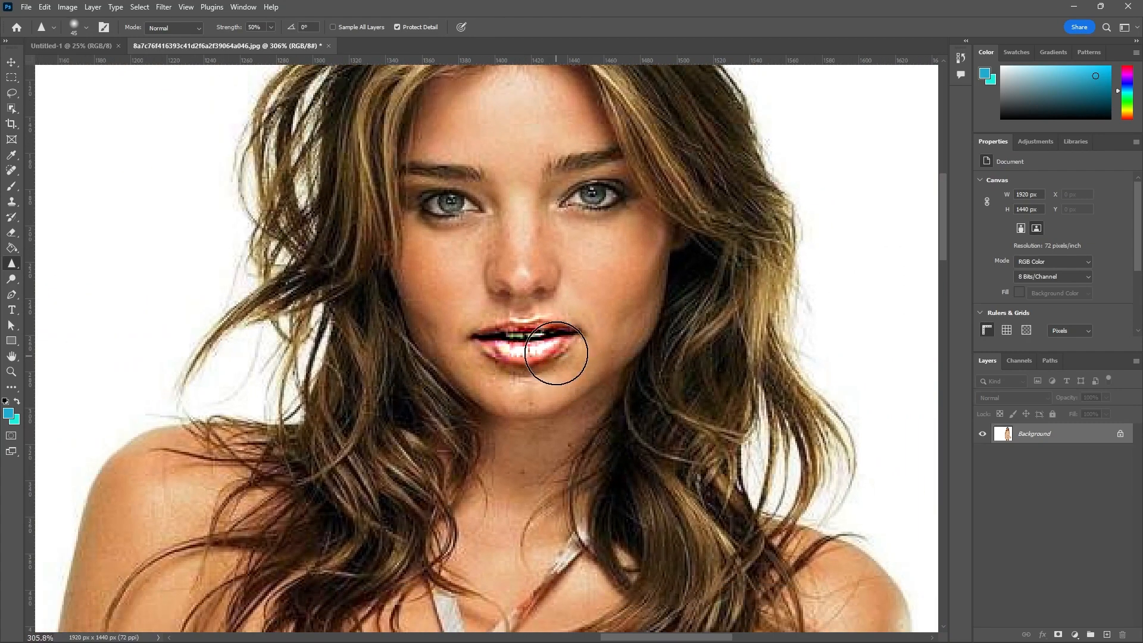
scroll(559, 342, up, 1)
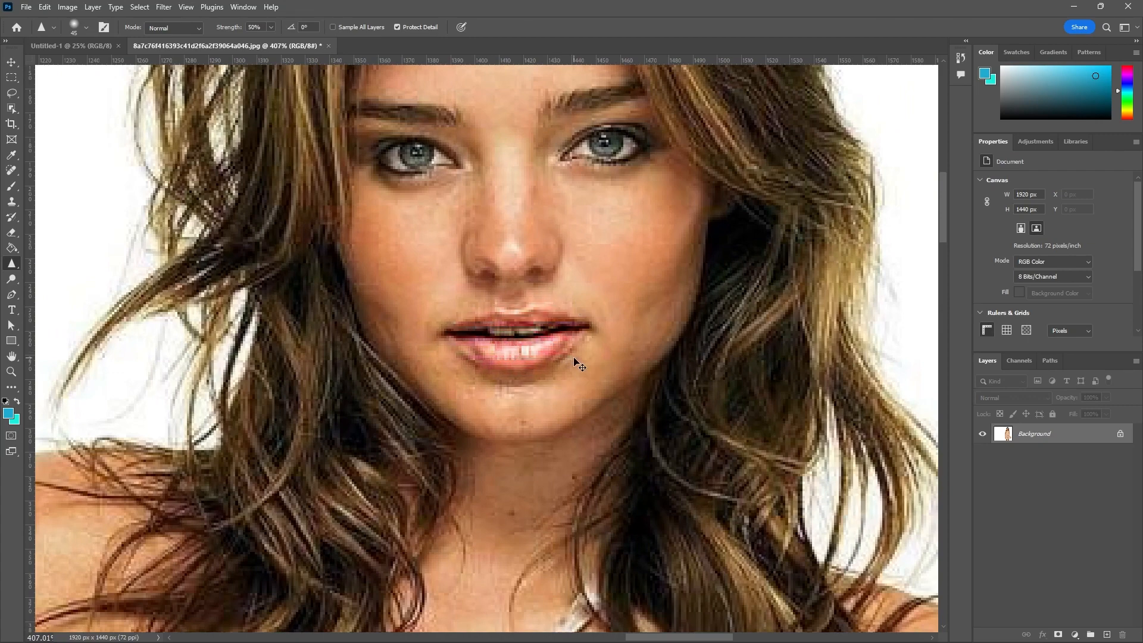
- Sharpen both eyes and the eyebrows with the soft 45 px brush at 50% strength
scroll(572, 376, down, 2)
scroll(584, 262, up, 1)
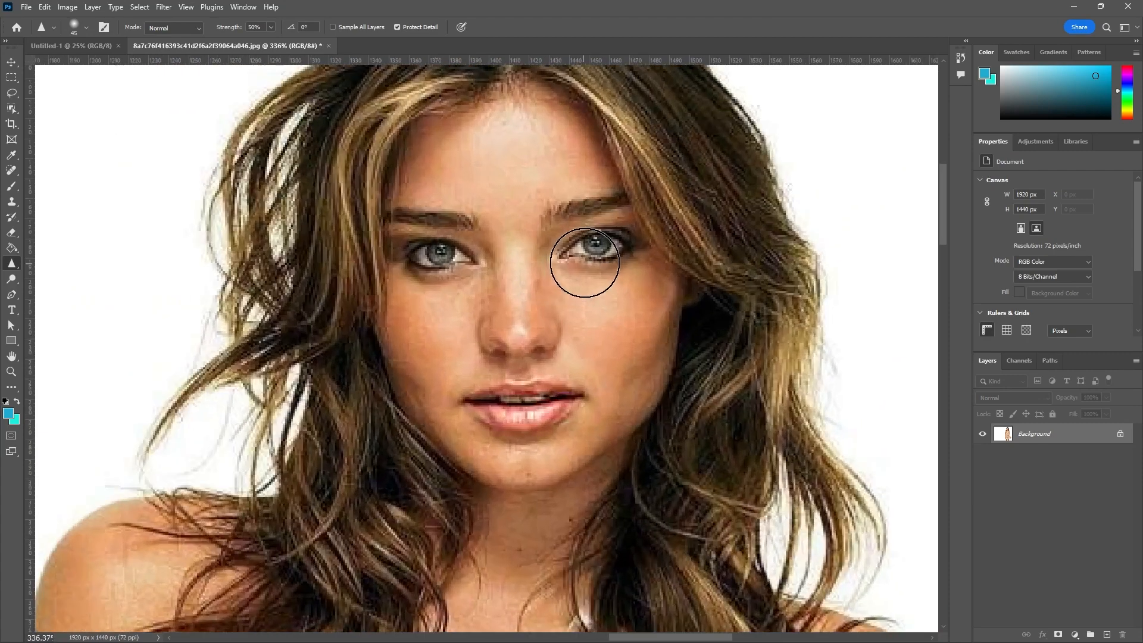
scroll(585, 263, up, 1)
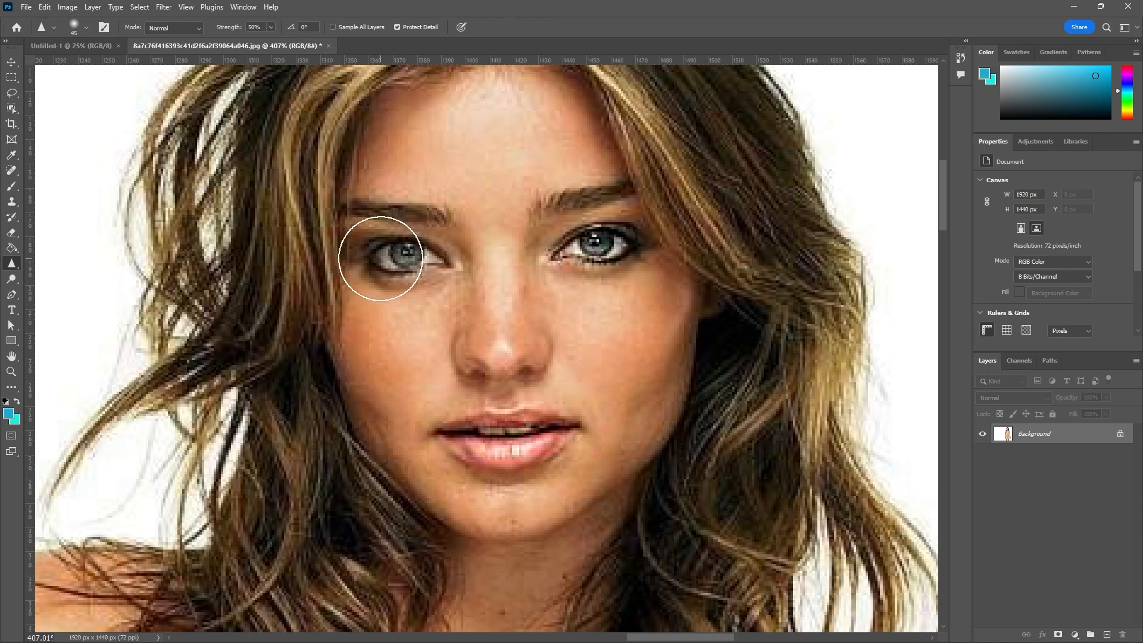
mouse_move(381, 258)
mouse_down()
mouse_move(423, 265)
mouse_move(387, 253)
mouse_up()
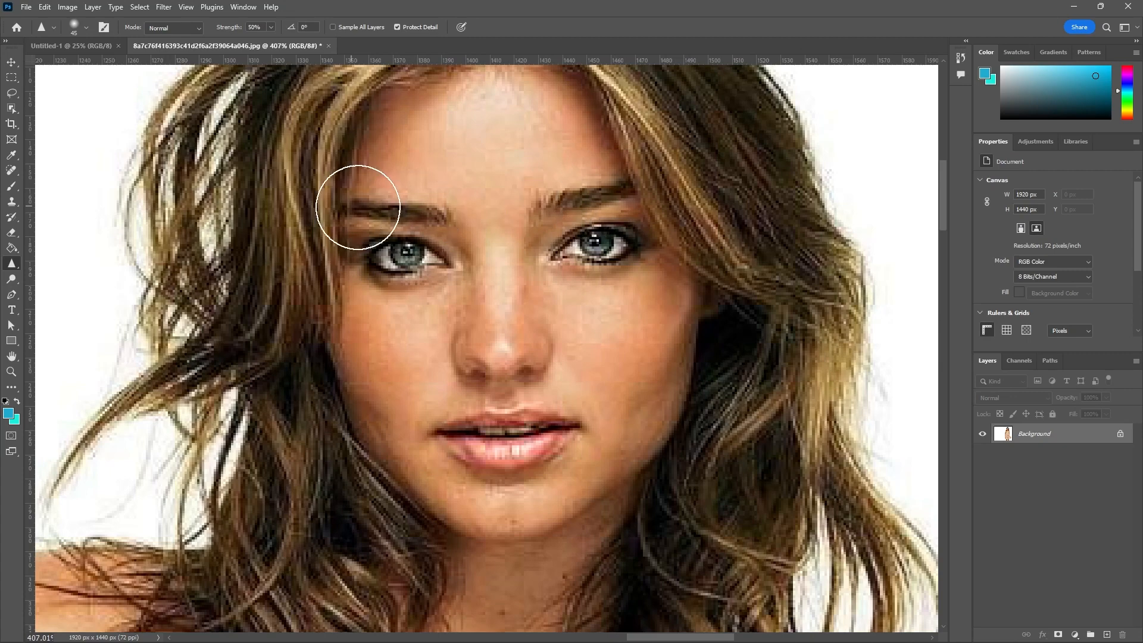
scroll(559, 406, down, 3)
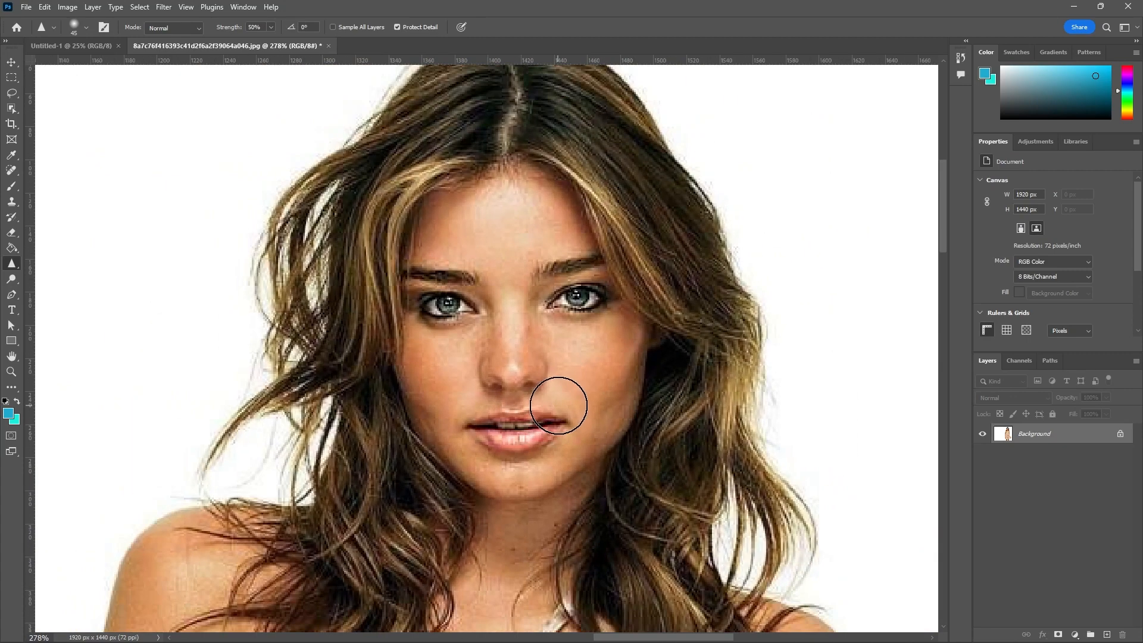
scroll(558, 405, down, 3)
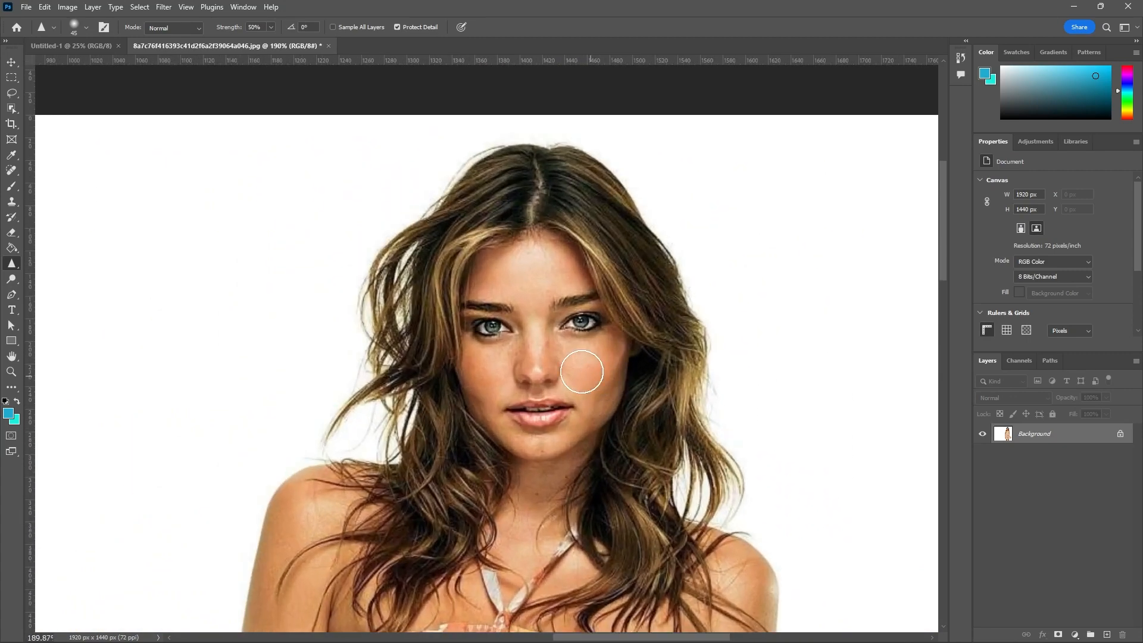
scroll(582, 372, up, 1)
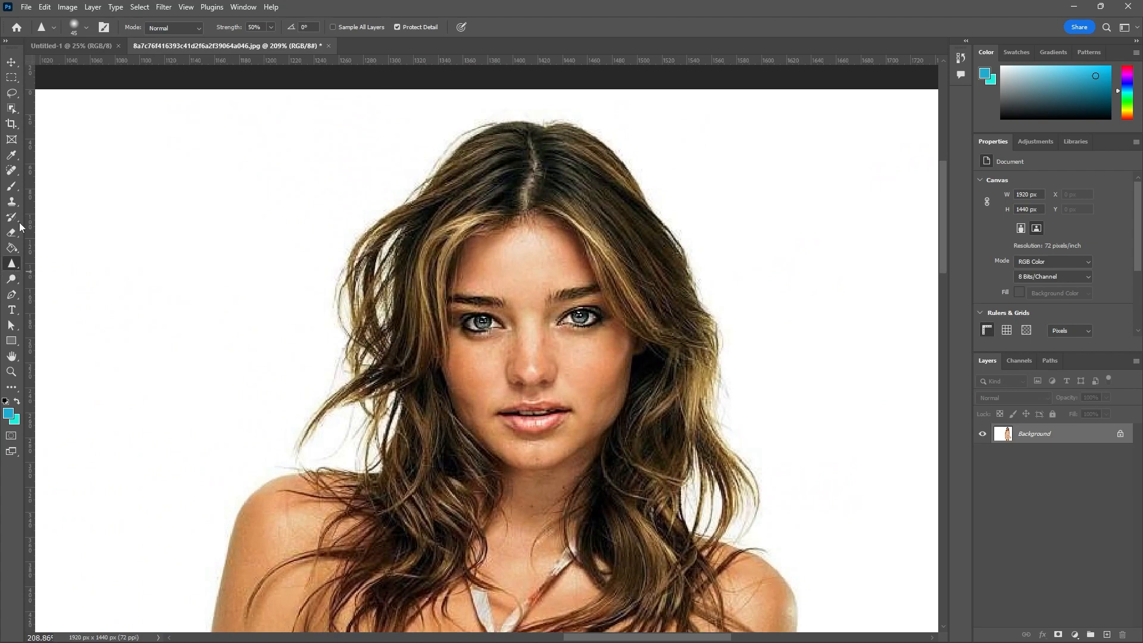
- Try sharpening the eyes and eyebrows with the Hard Round brush at 100% hardness, and undo those strokes
click(87, 28)
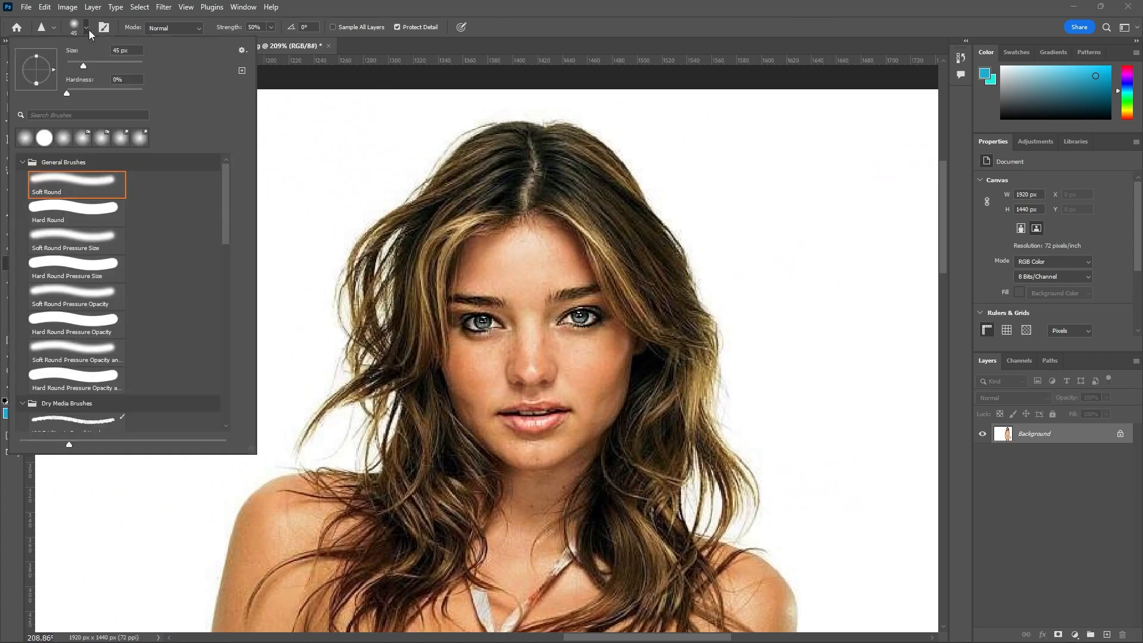
click(66, 213)
scroll(468, 334, up, 3)
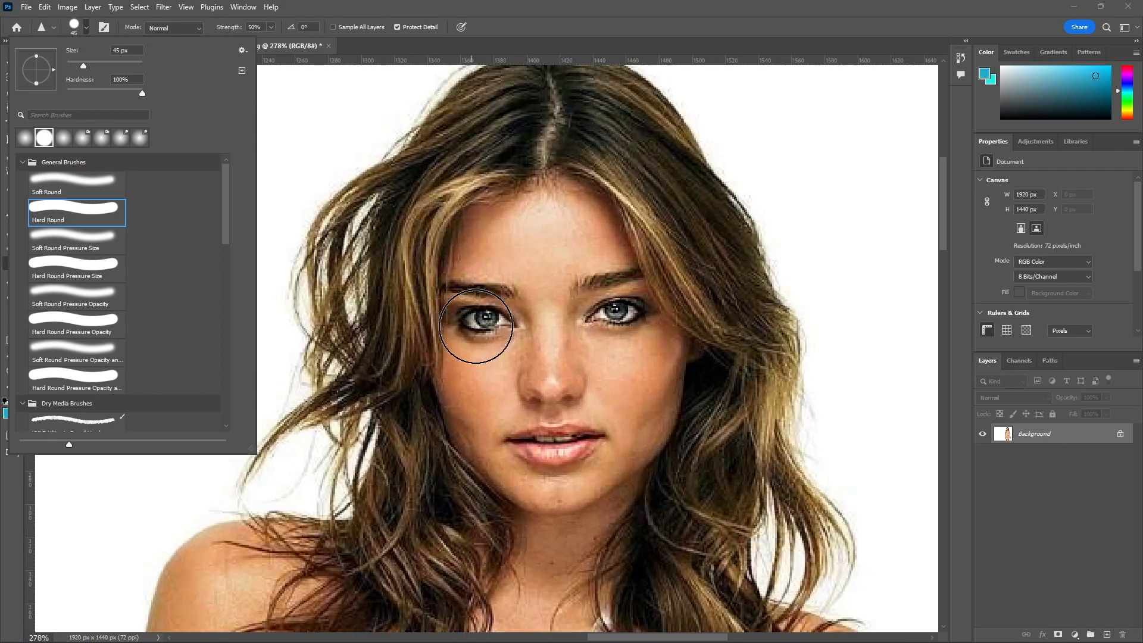
mouse_move(478, 307)
mouse_down()
mouse_move(493, 320)
mouse_move(515, 310)
mouse_move(613, 321)
mouse_move(514, 344)
mouse_up()
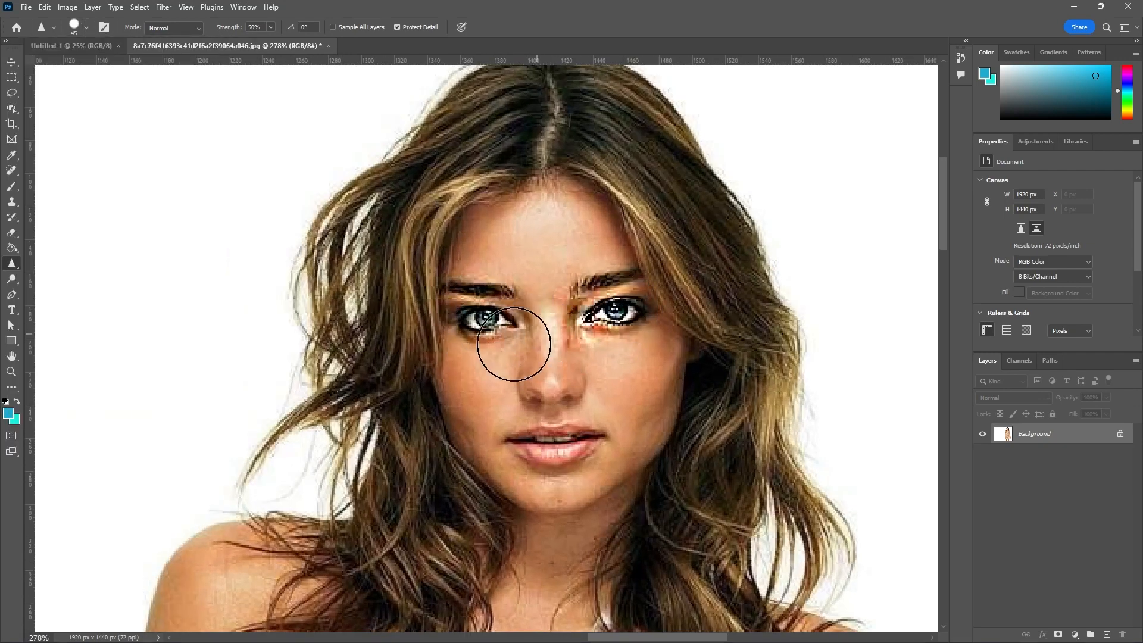
key(ctrl+z)
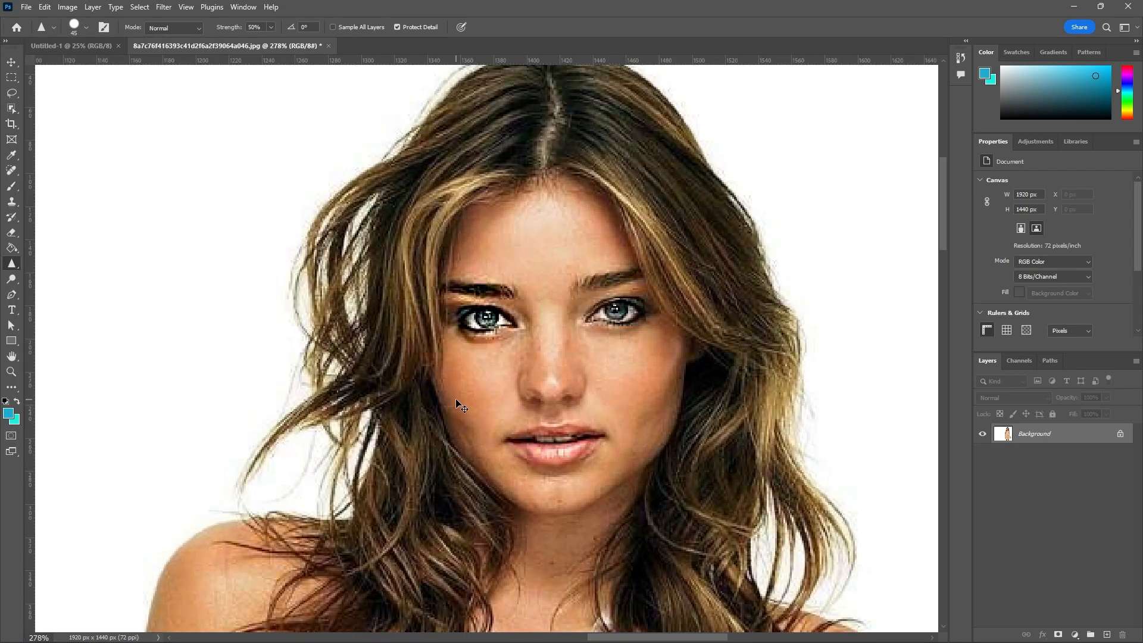
key(ctrl+z)
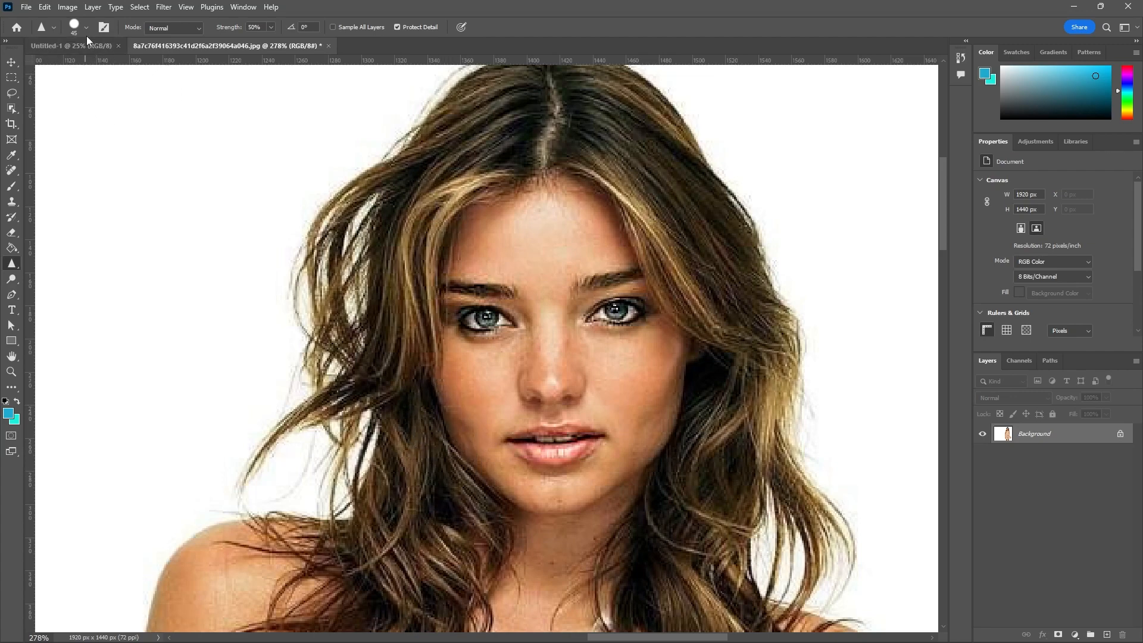
- Return the Sharpen tool to the Soft Round brush and review its blending modes, keeping Normal
click(86, 34)
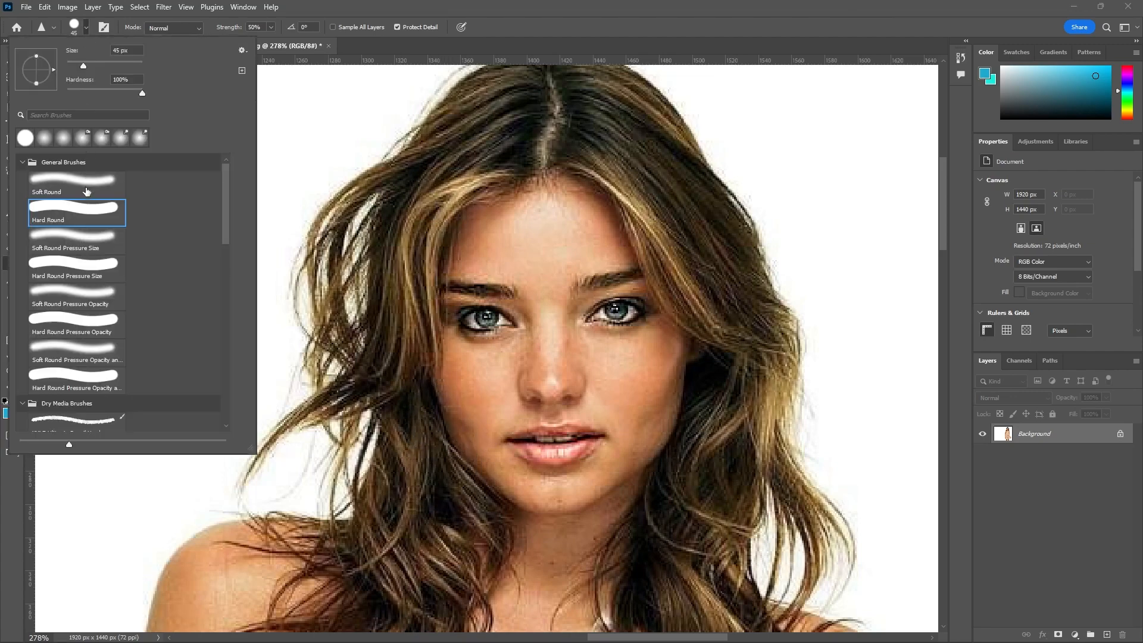
click(68, 186)
click(503, 32)
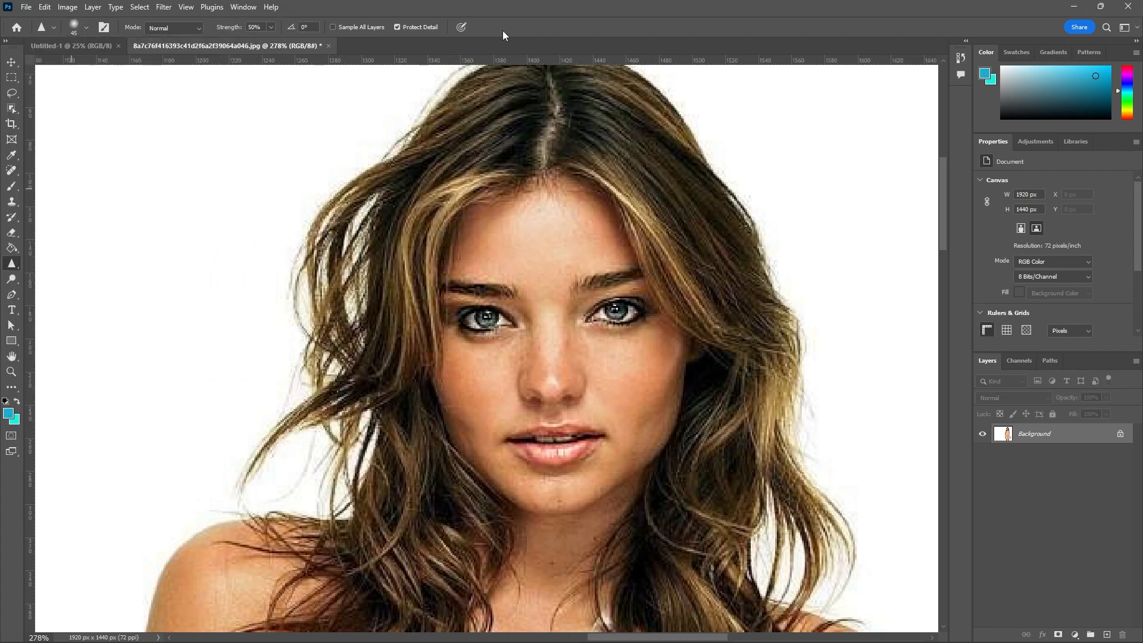
click(272, 29)
click(199, 30)
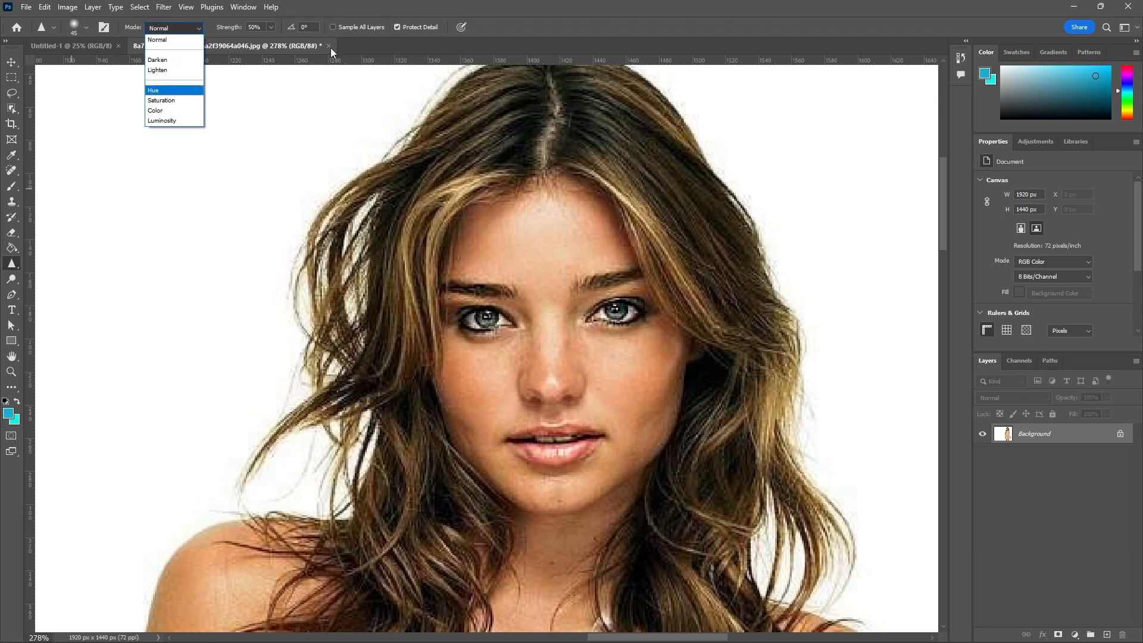
click(388, 47)
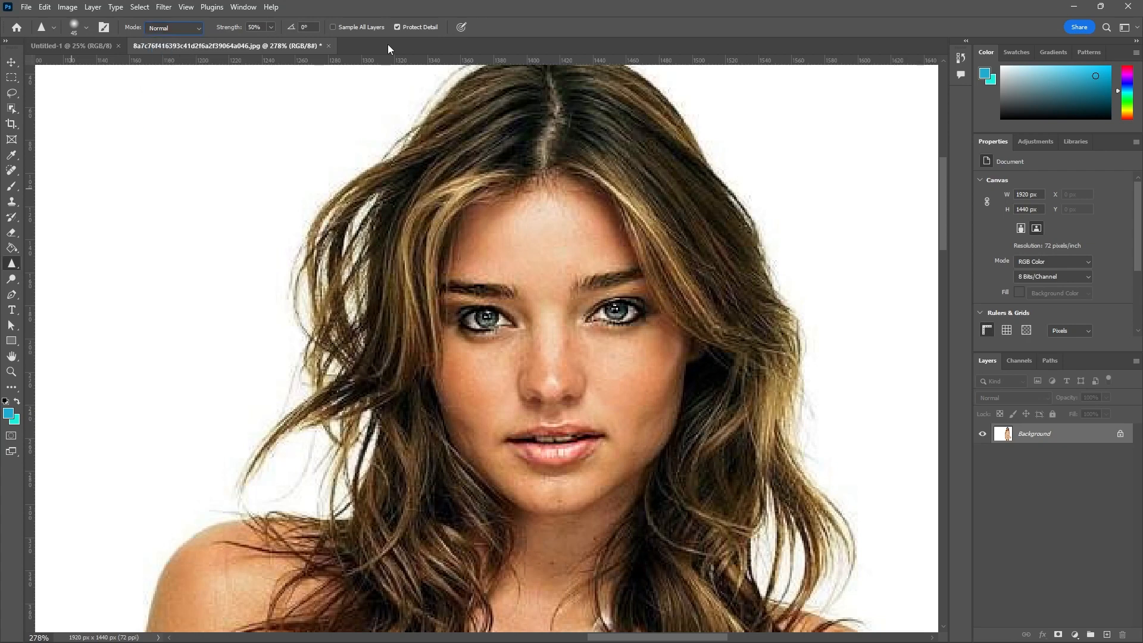
- Switch to the Smudge tool and reduce its brush size to 25 px
right_click(14, 264)
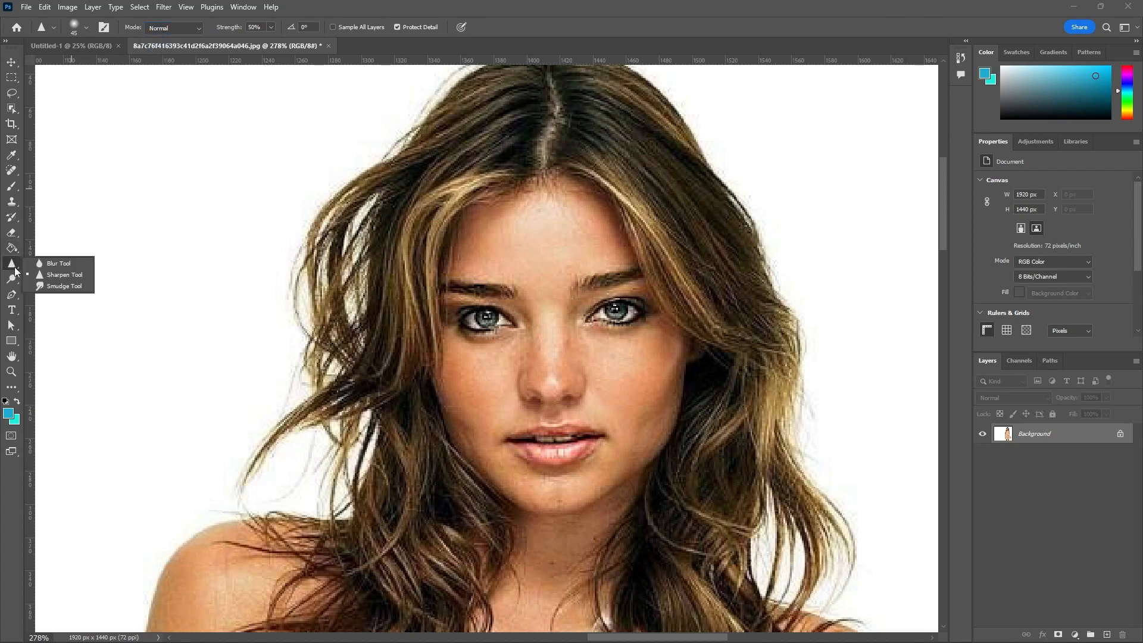
click(61, 286)
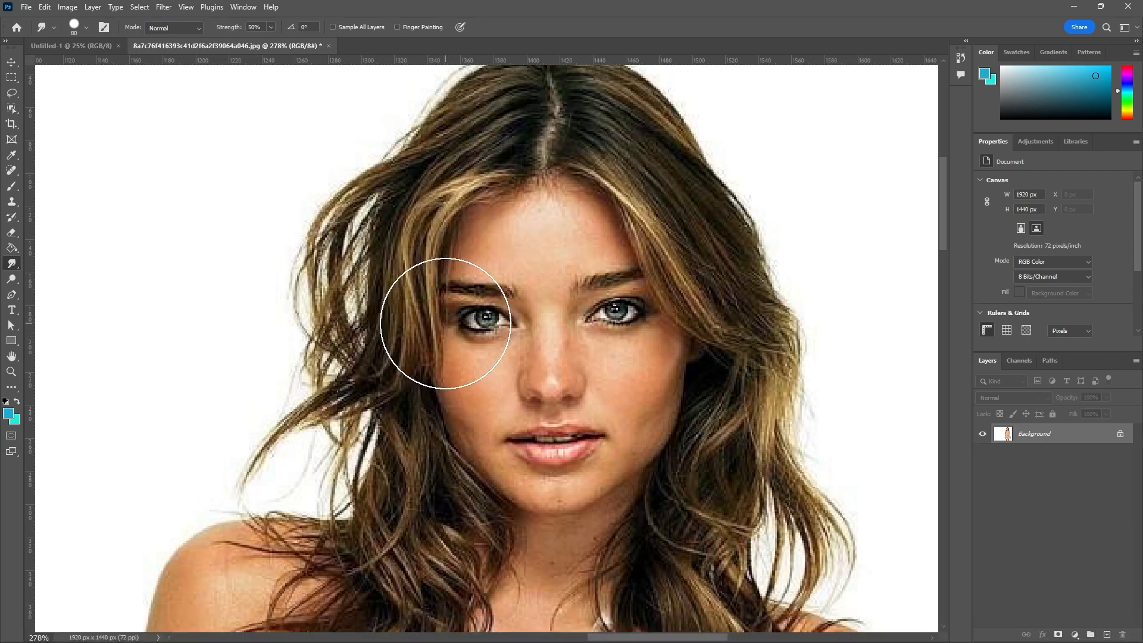
key(bracketleft)
key(bracketleft)
key(bracketleft)
key(bracketleft)
key(bracketleft)
key(bracketleft)
key(bracketleft)
key(bracketleft)
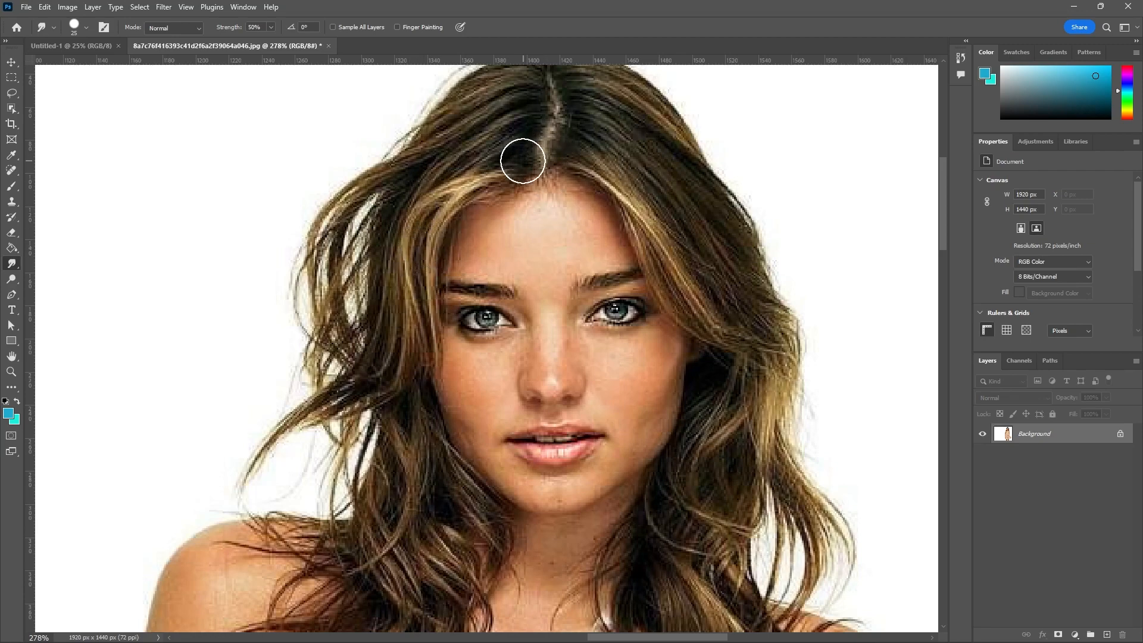
- Try smudging one eye and undo it, and smudge the nose tip and mouth corners with the hard 25 px brush
scroll(520, 160, up, 3)
scroll(520, 155, down, 3)
scroll(486, 325, up, 2)
mouse_move(487, 325)
mouse_down()
mouse_move(494, 315)
mouse_move(474, 315)
mouse_move(521, 319)
mouse_up()
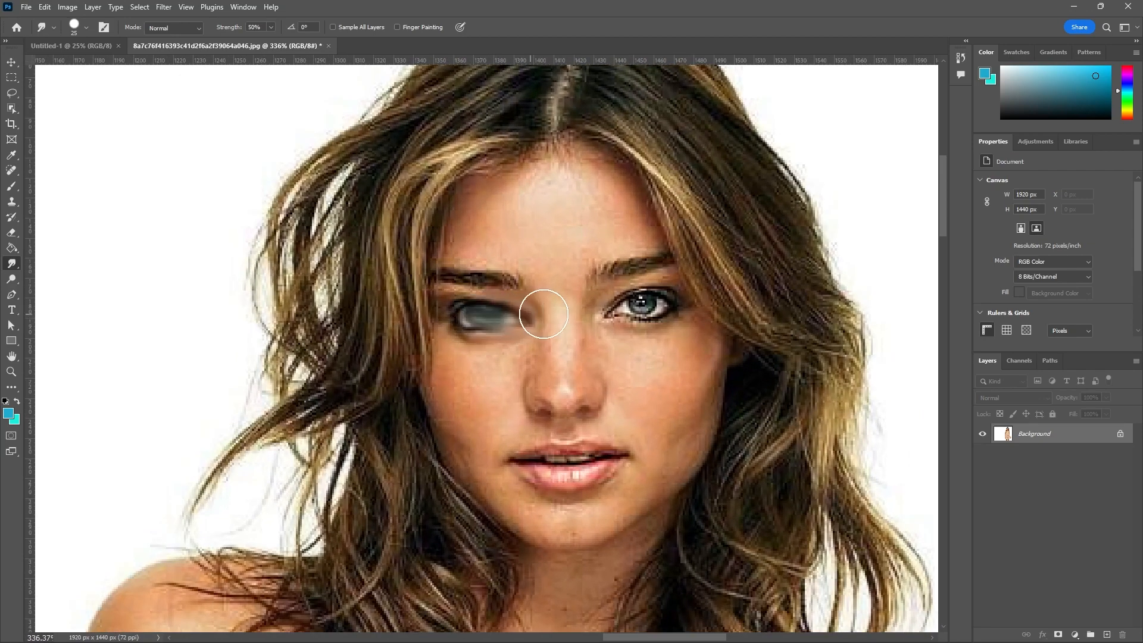
key(ctrl+z)
key(ctrl+z)
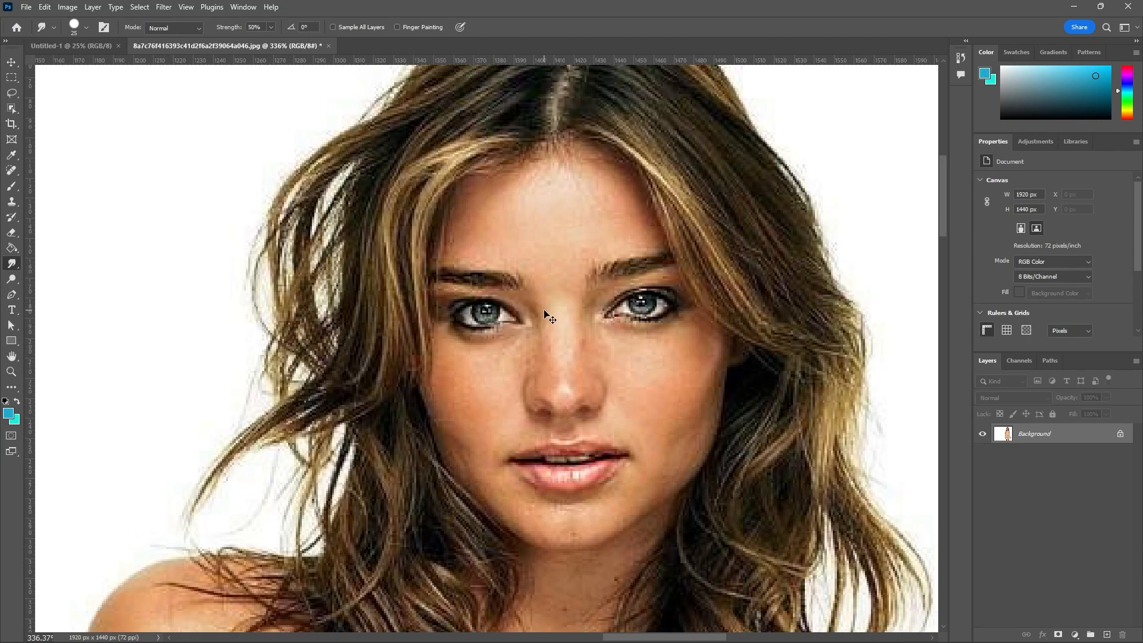
drag(560, 405, 559, 369)
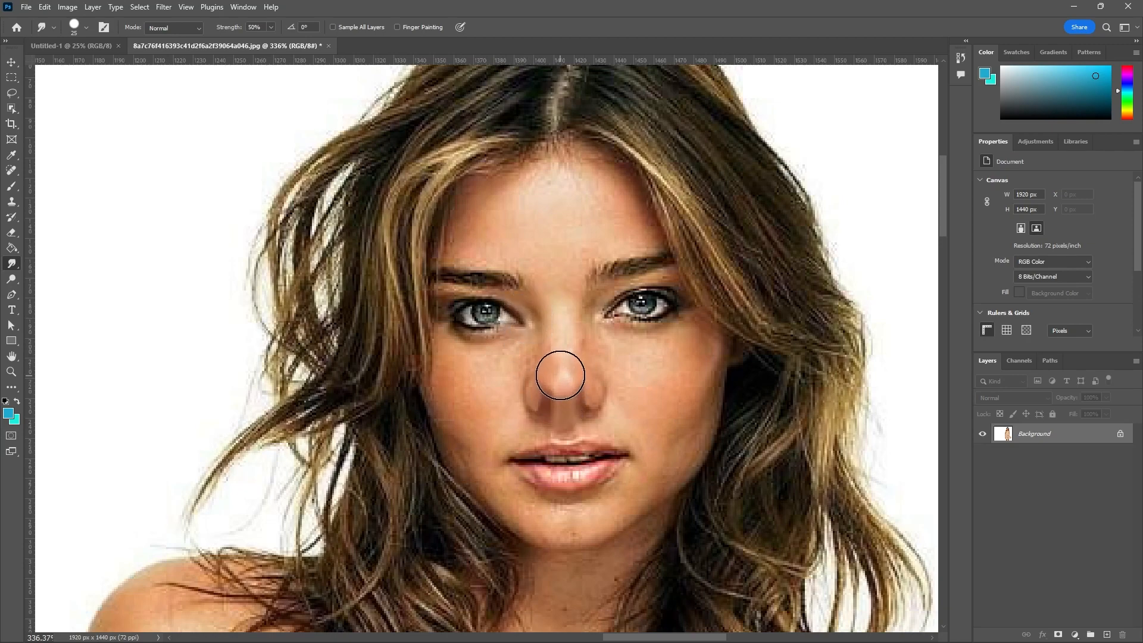
mouse_move(566, 455)
mouse_down()
mouse_move(625, 459)
mouse_move(488, 455)
mouse_up()
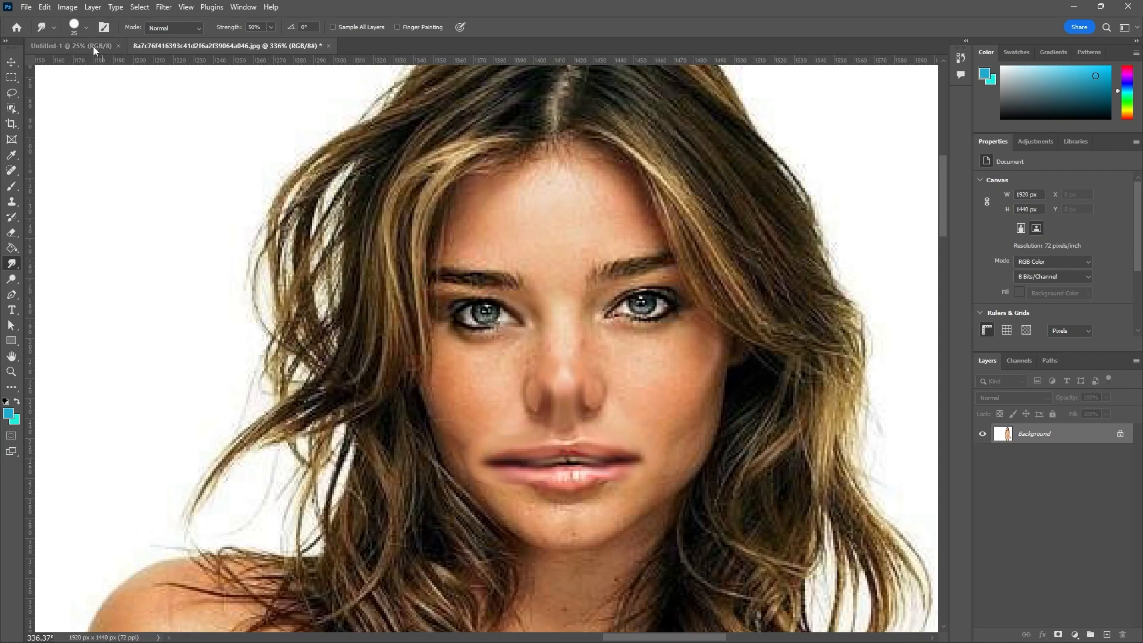
- Change the Smudge tool's brush to Soft Round and undo the nose and mouth smudges
click(86, 27)
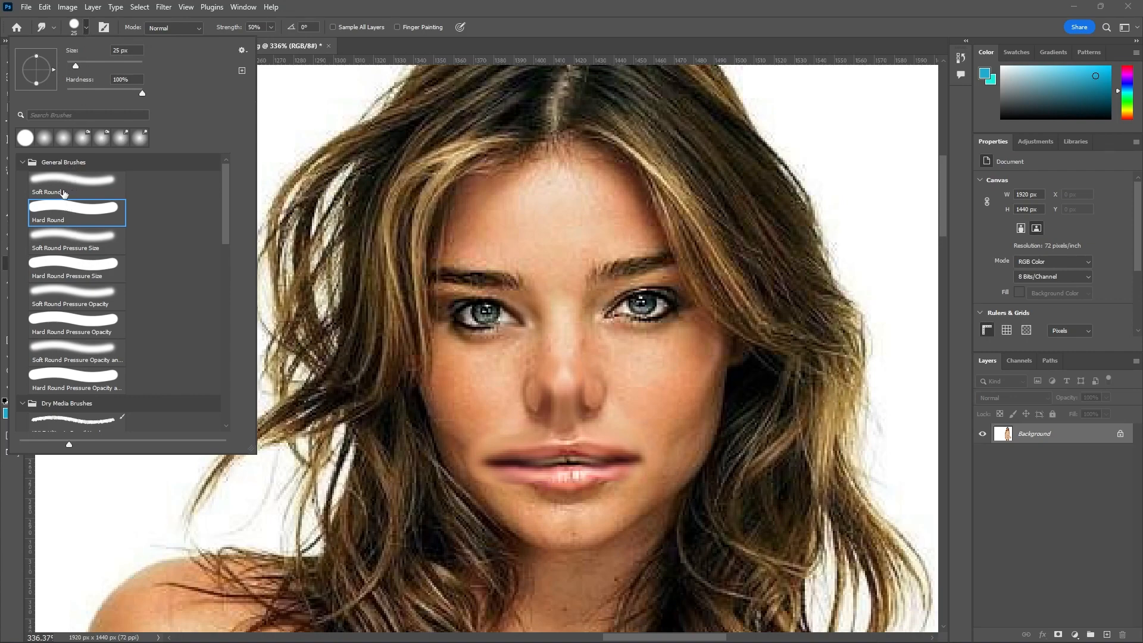
click(64, 193)
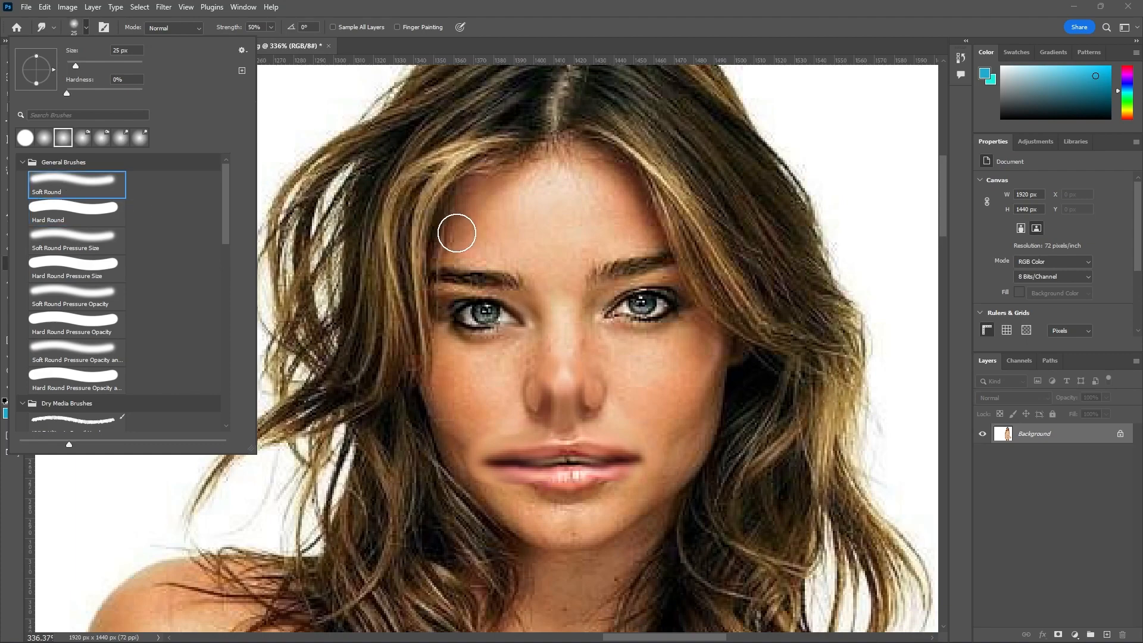
key(ctrl+z)
key(ctrl+z)
key(ctrl+z)
key(ctrl+z)
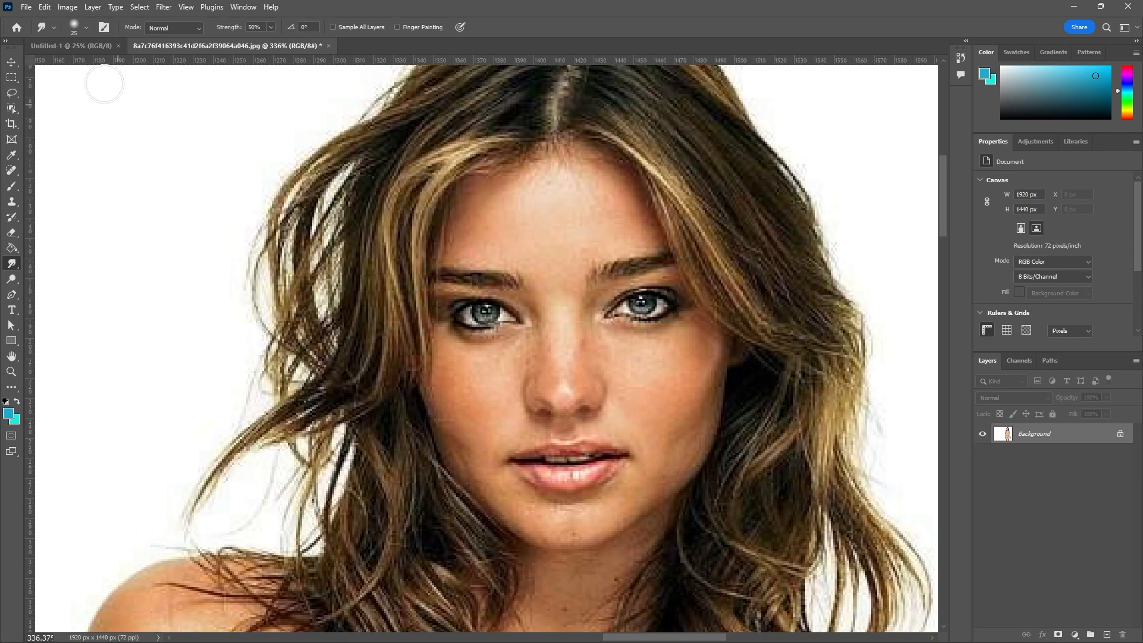
- Smudge the nose tip and stretch the mouth corners outward with the Soft Round brush, undoing the last strokes over the middle of the lips
mouse_move(559, 400)
mouse_down()
mouse_move(559, 369)
mouse_move(569, 432)
mouse_move(591, 456)
mouse_move(625, 460)
mouse_move(502, 454)
mouse_up()
mouse_move(582, 461)
mouse_down()
mouse_move(622, 460)
mouse_move(630, 444)
mouse_move(505, 449)
mouse_move(546, 458)
mouse_move(624, 446)
mouse_move(600, 469)
mouse_move(576, 475)
mouse_move(566, 452)
mouse_up()
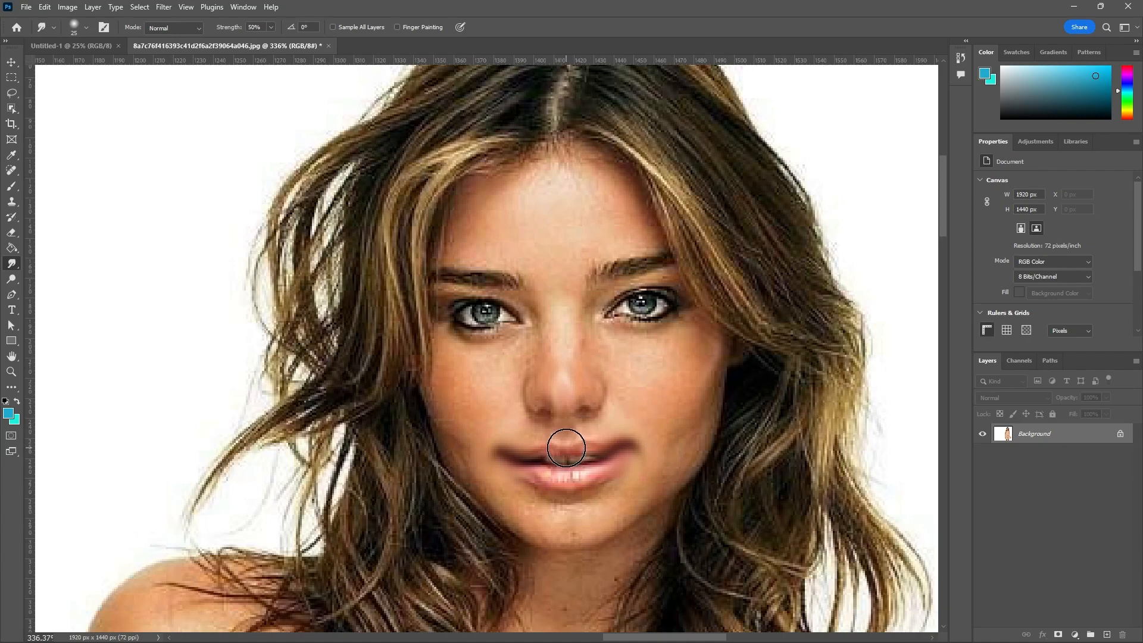
key(ctrl+z)
key(ctrl+z)
- Set the Smudge tool's mode to Darken and smudge across both eyes
click(194, 29)
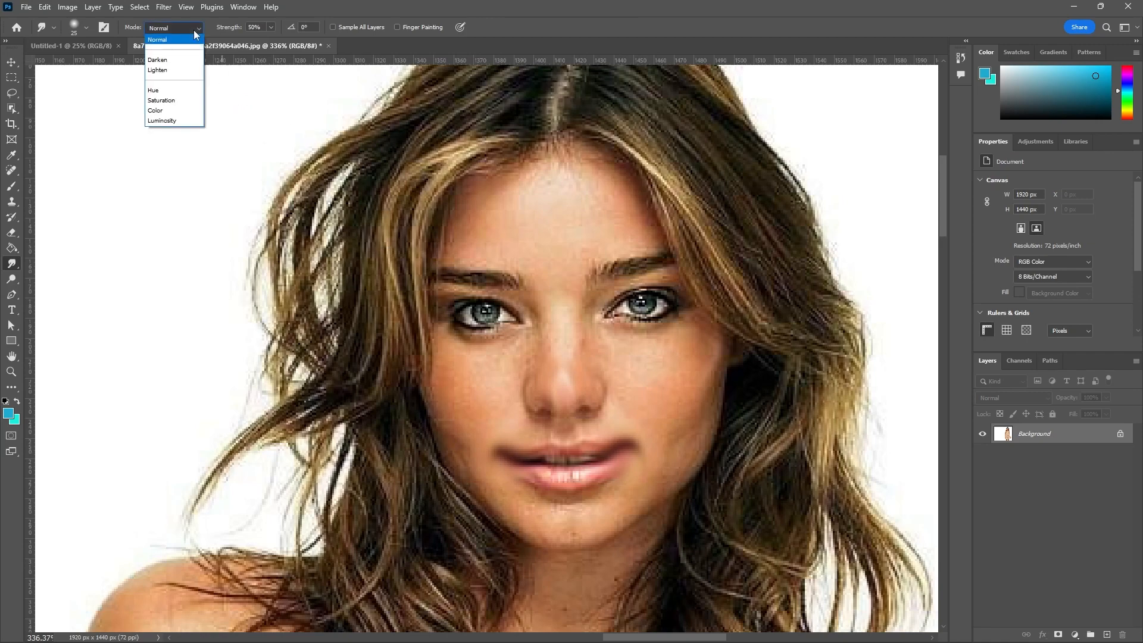
click(176, 61)
drag(465, 309, 530, 322)
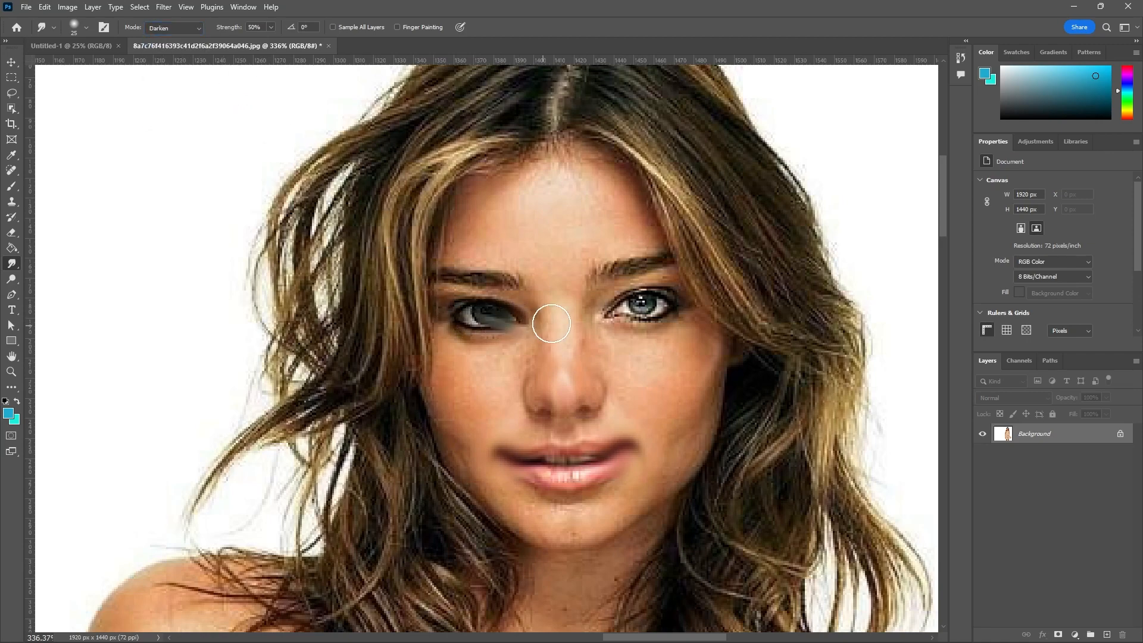
mouse_move(627, 311)
mouse_down()
mouse_move(603, 321)
mouse_move(700, 315)
mouse_up()
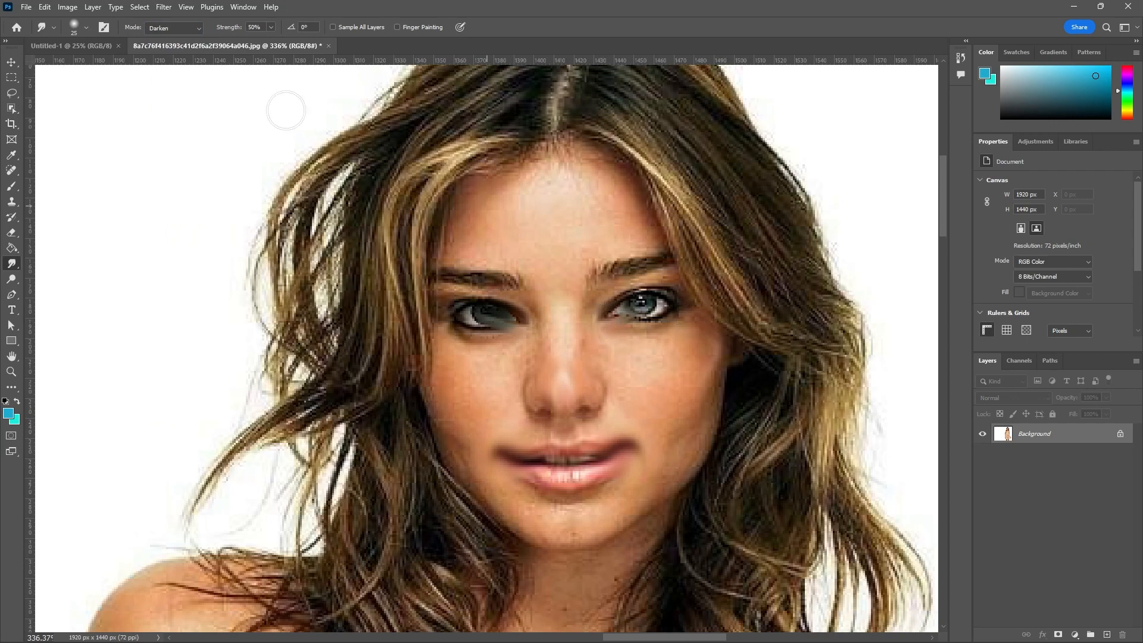
- Set the Smudge tool's mode to Lighten and smudge across the eye on the image's right side
click(187, 28)
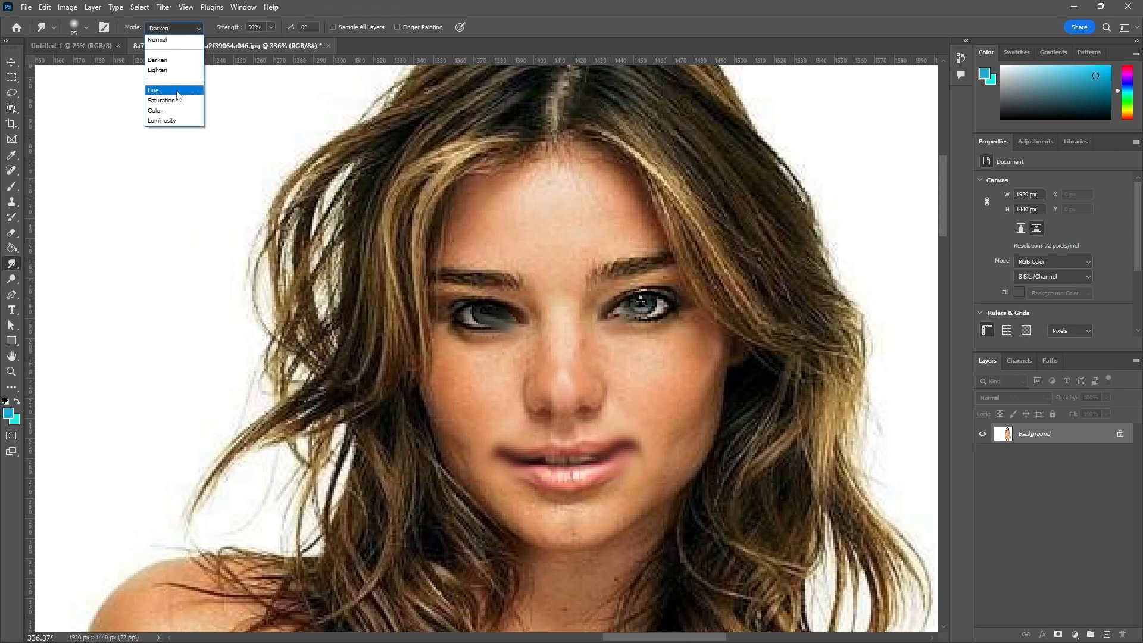
click(170, 71)
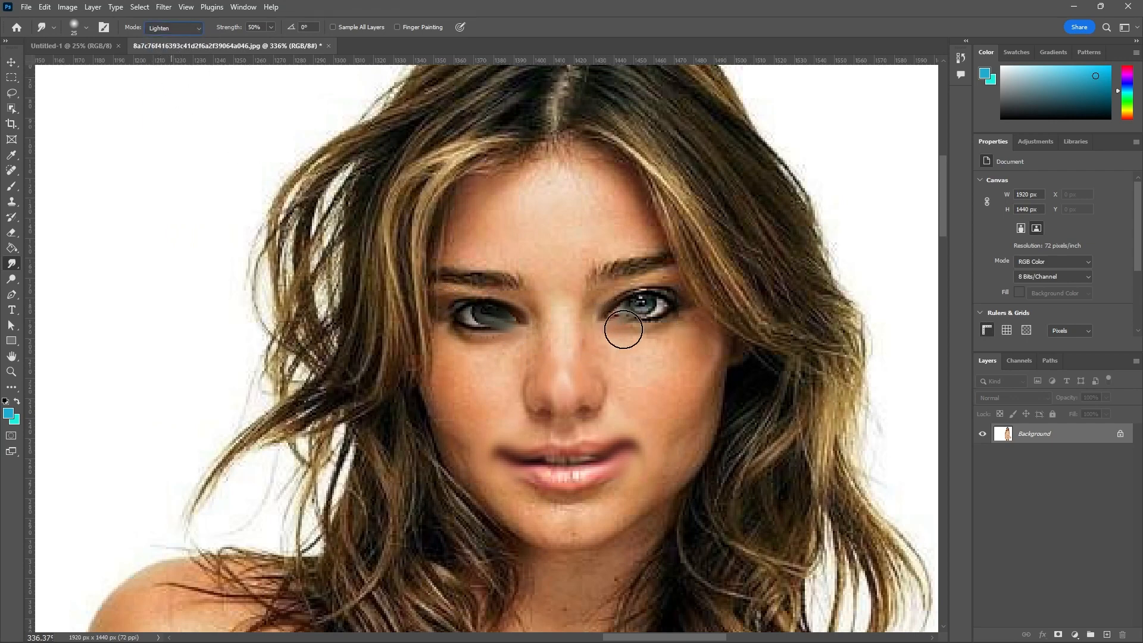
mouse_move(660, 299)
mouse_down()
mouse_move(690, 300)
mouse_move(646, 307)
mouse_up()
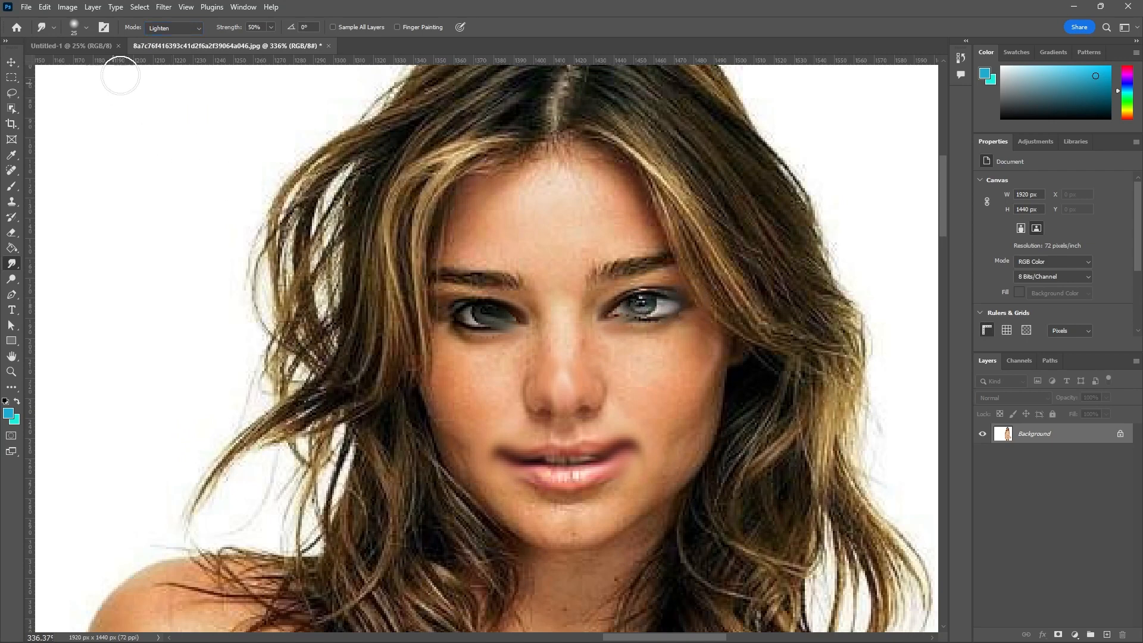
- Try the Smudge tool's Hue mode, and smudge the lips and mouth corners in Color mode
click(194, 30)
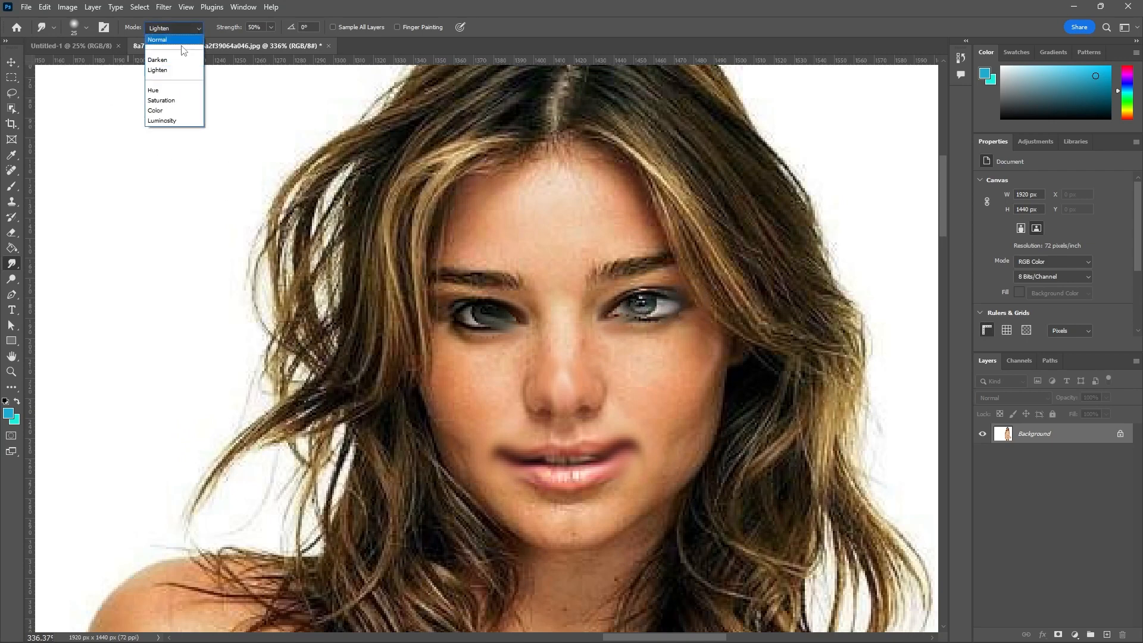
click(165, 91)
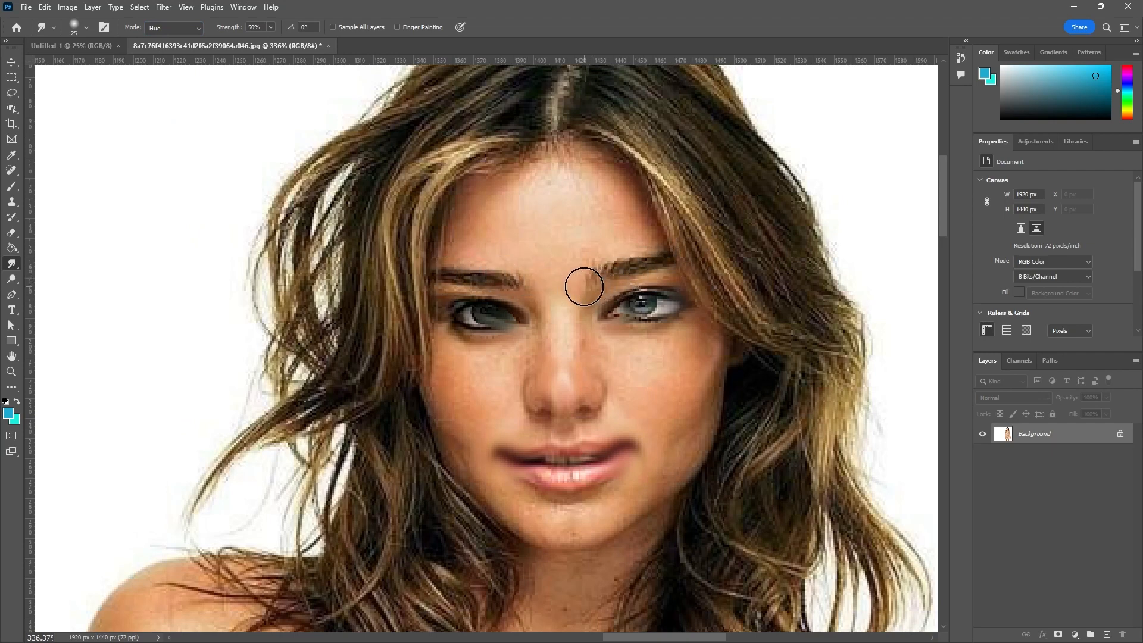
click(196, 28)
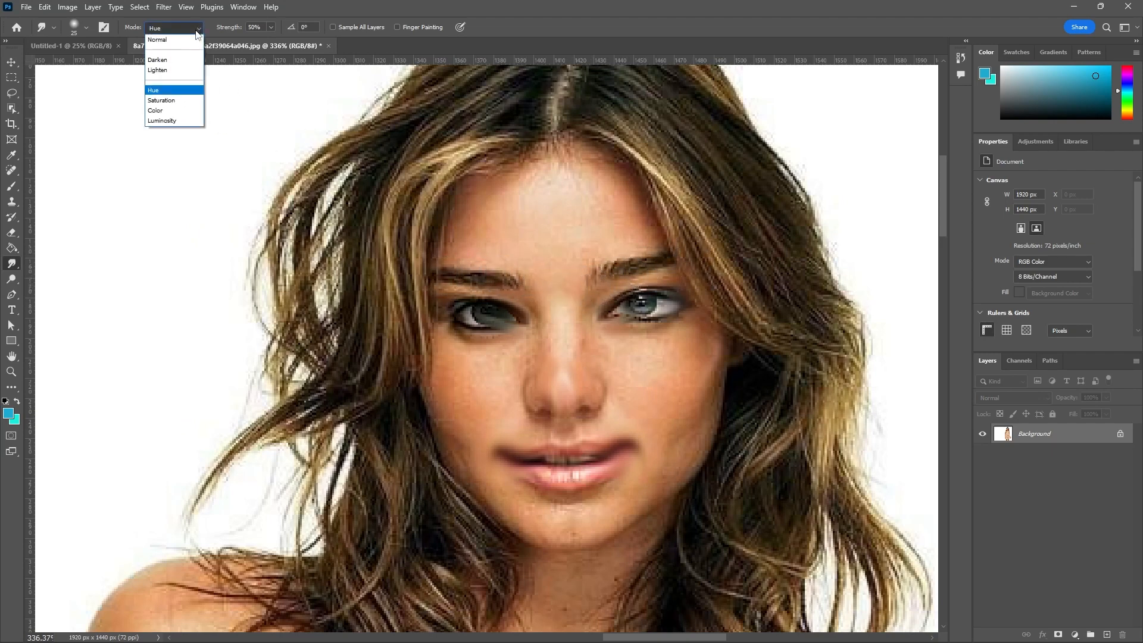
click(155, 111)
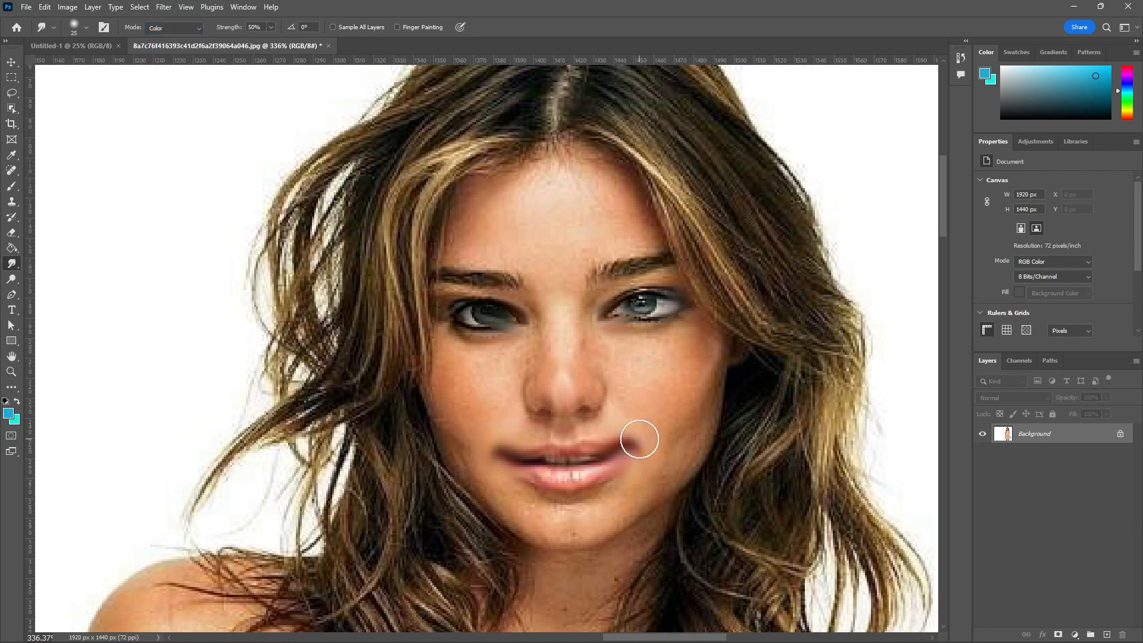
mouse_move(552, 458)
mouse_down()
mouse_move(527, 458)
mouse_move(564, 458)
mouse_move(568, 432)
mouse_move(571, 473)
mouse_up()
- Set the Smudge tool's mode back to Normal and undo all the smudges on the eyes, lips and nose
click(199, 30)
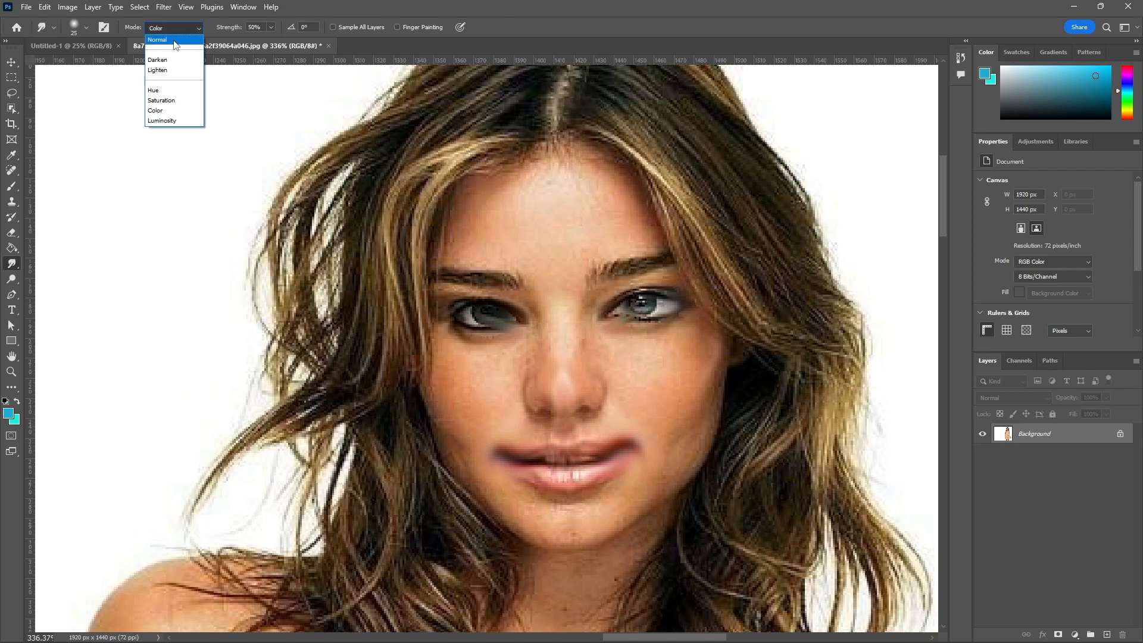
click(173, 40)
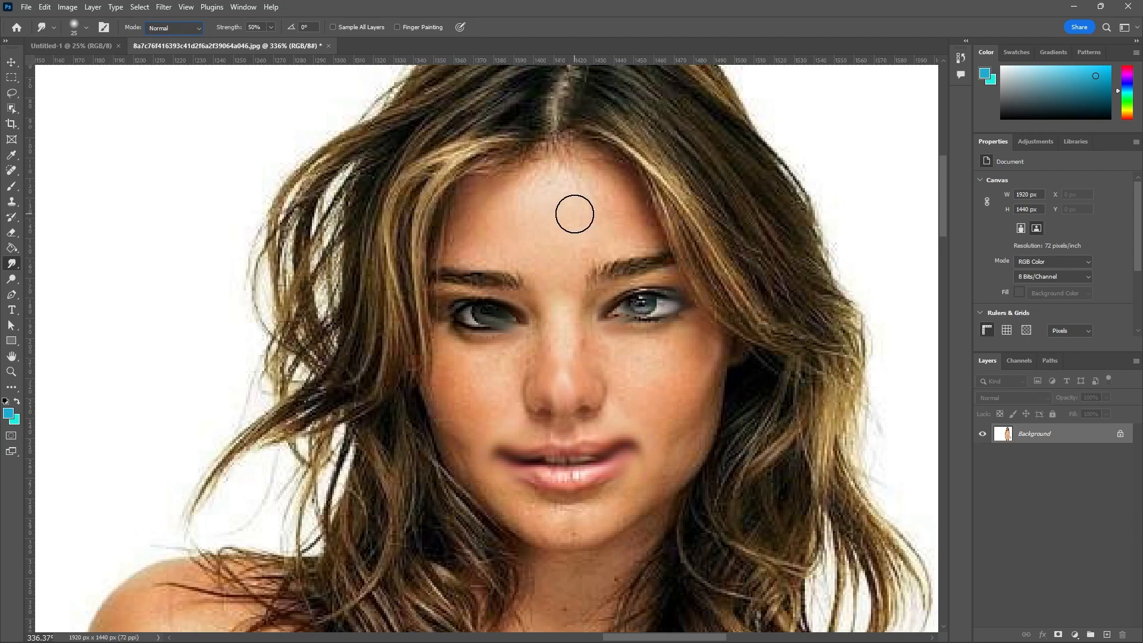
key(ctrl+z)
key(ctrl+z)
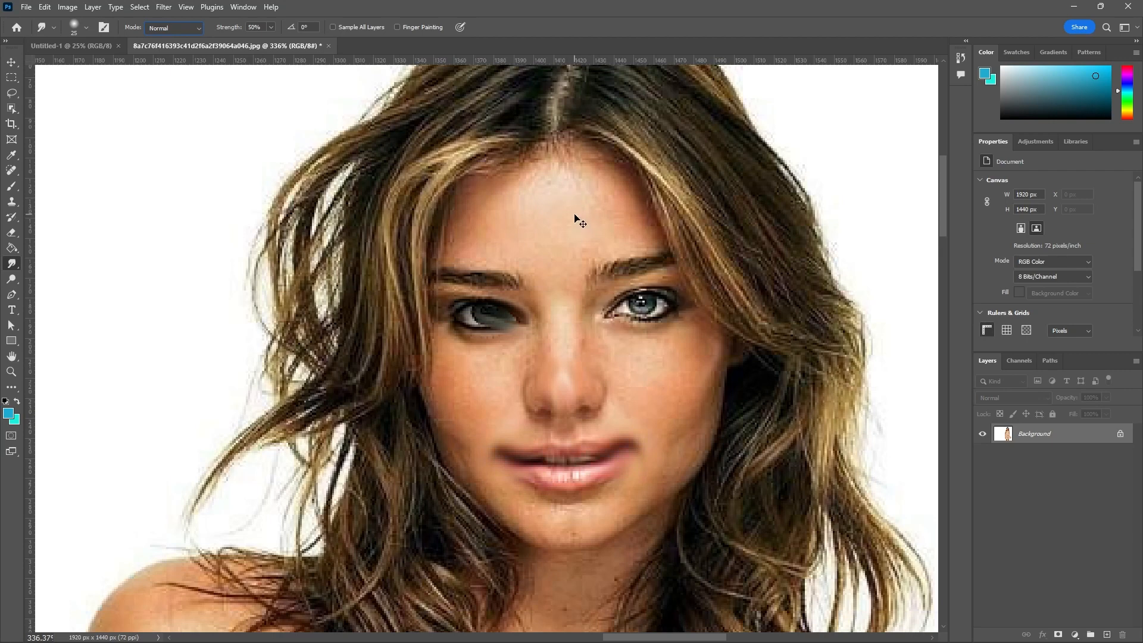
key(ctrl+z)
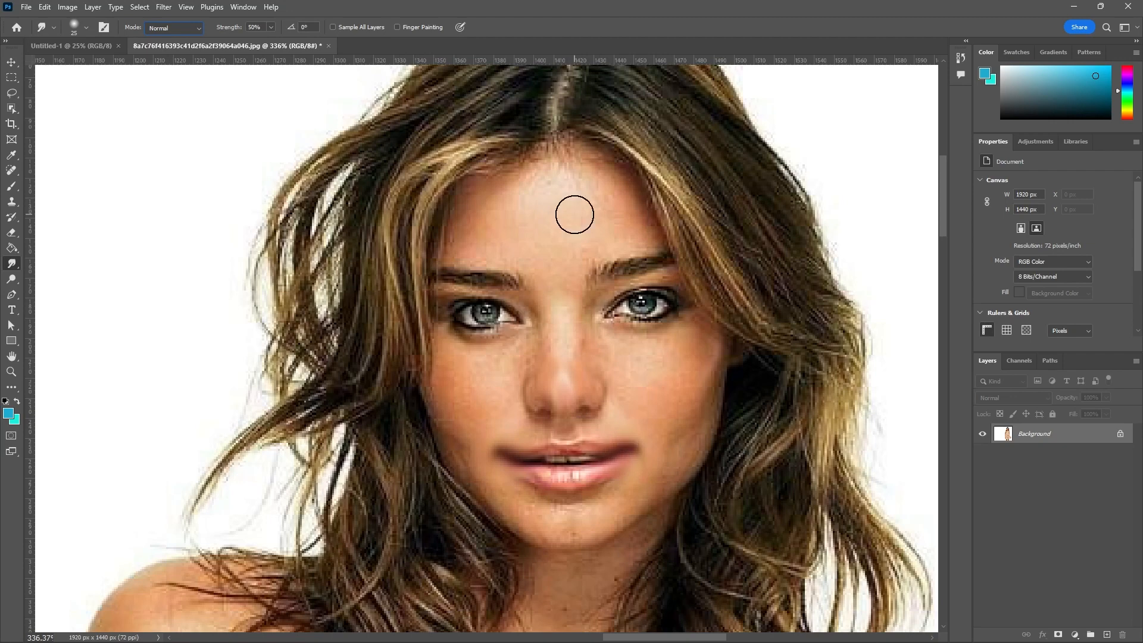
key(ctrl+z)
key(ctrl+z)
key(ctrl+z)
key(ctrl+z)
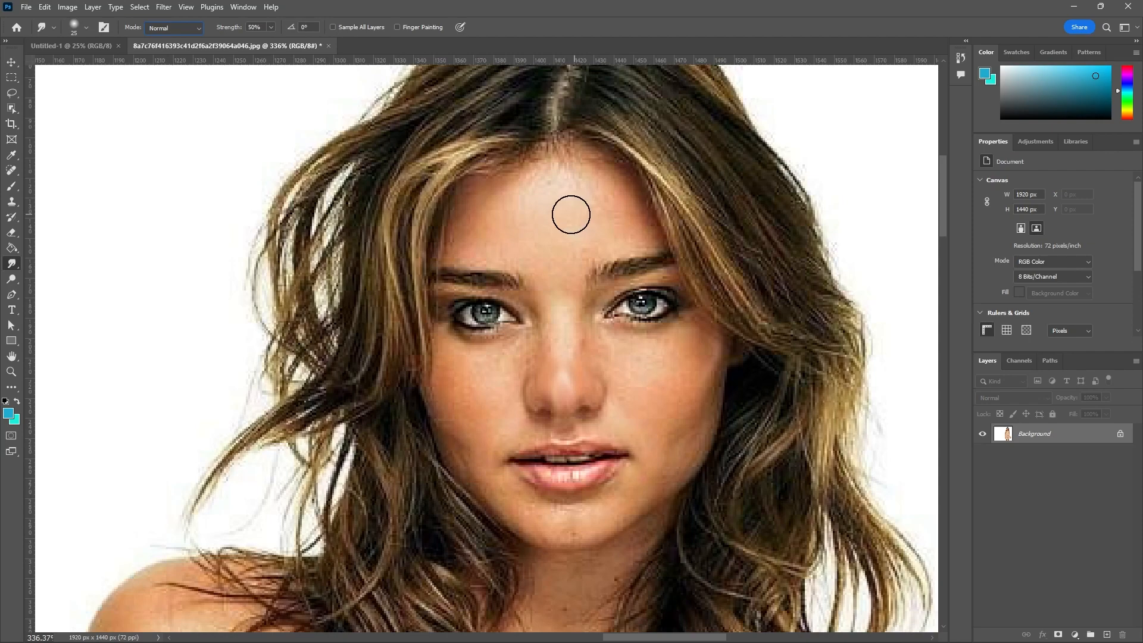
key(ctrl+z)
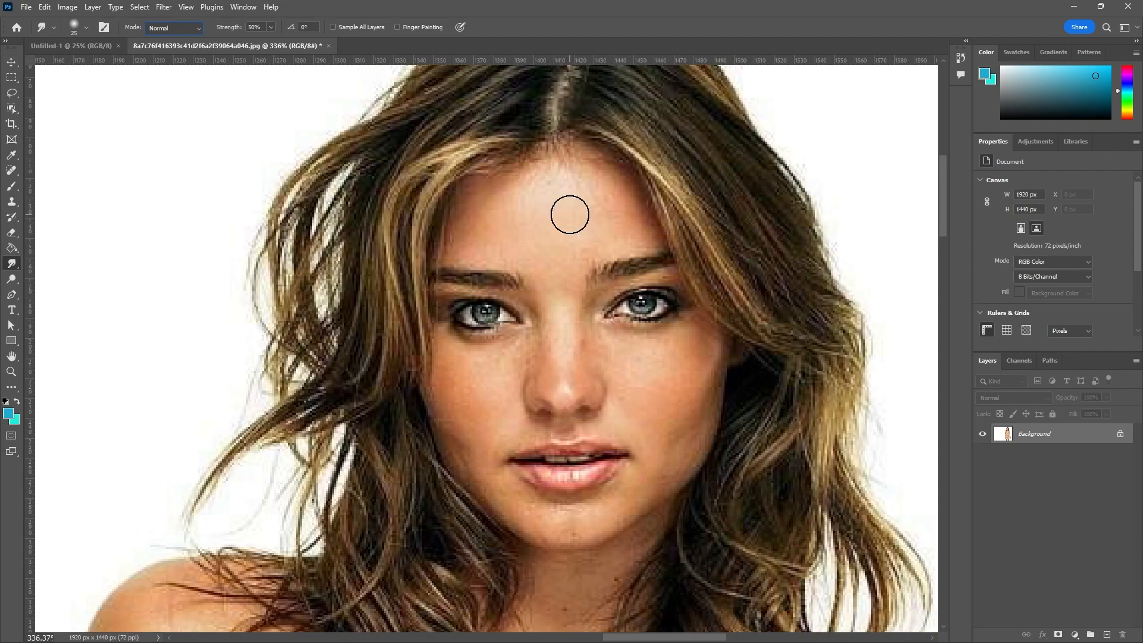
key(ctrl+z)
- Smudge the nose tip and stretch the lips outward in Normal mode, and undo the lip smudges
right_click(14, 264)
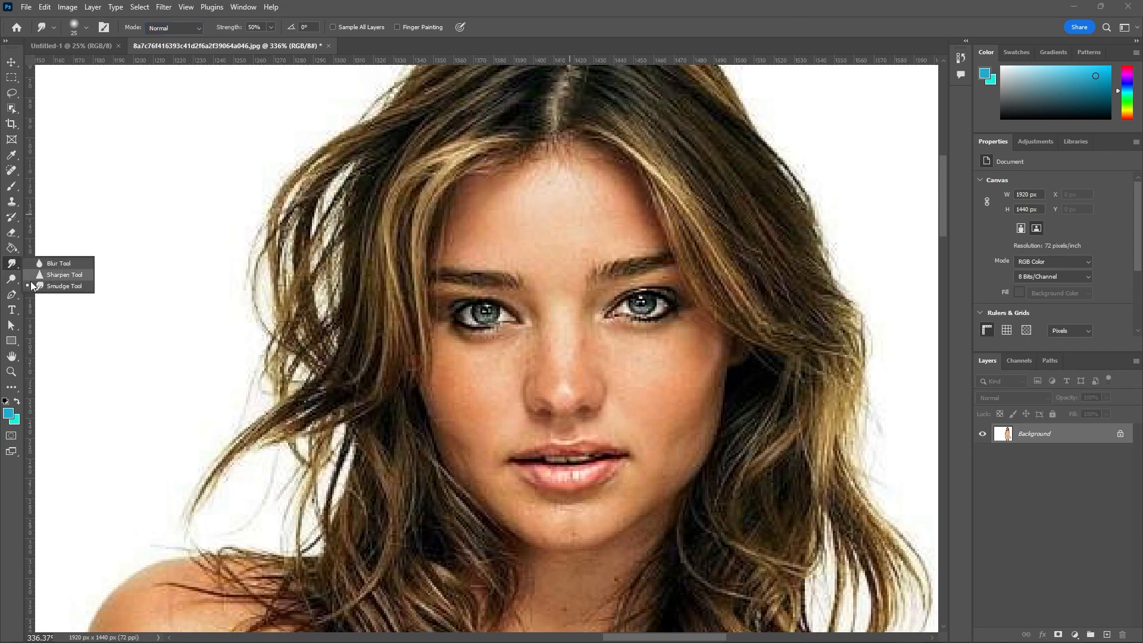
click(49, 288)
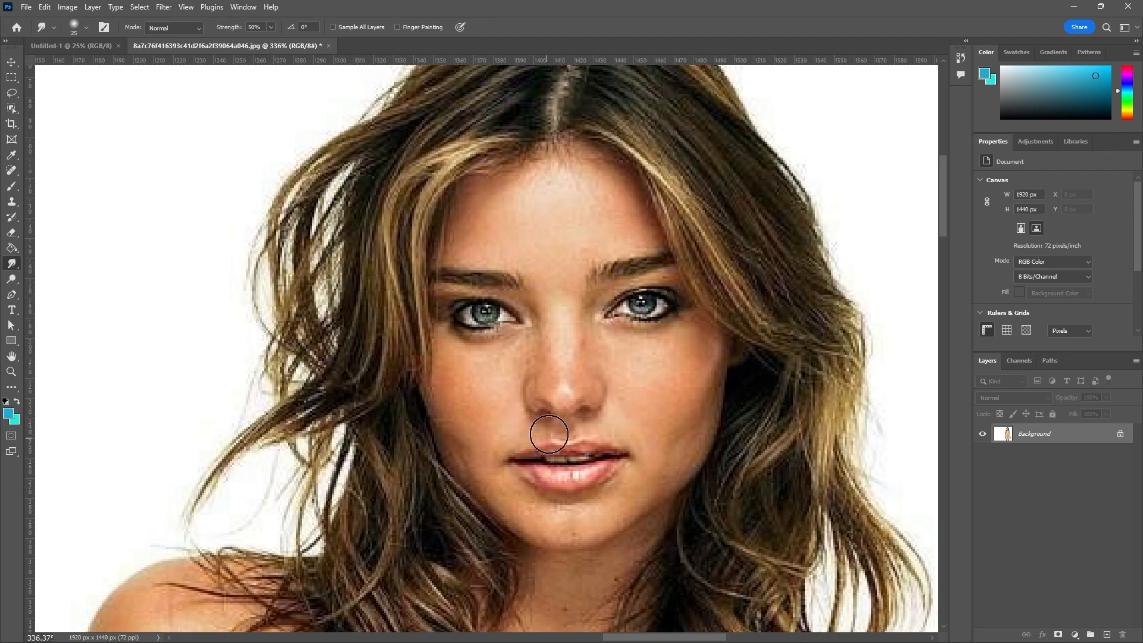
drag(569, 409, 556, 368)
mouse_move(566, 443)
mouse_down()
mouse_move(632, 449)
mouse_move(492, 448)
mouse_up()
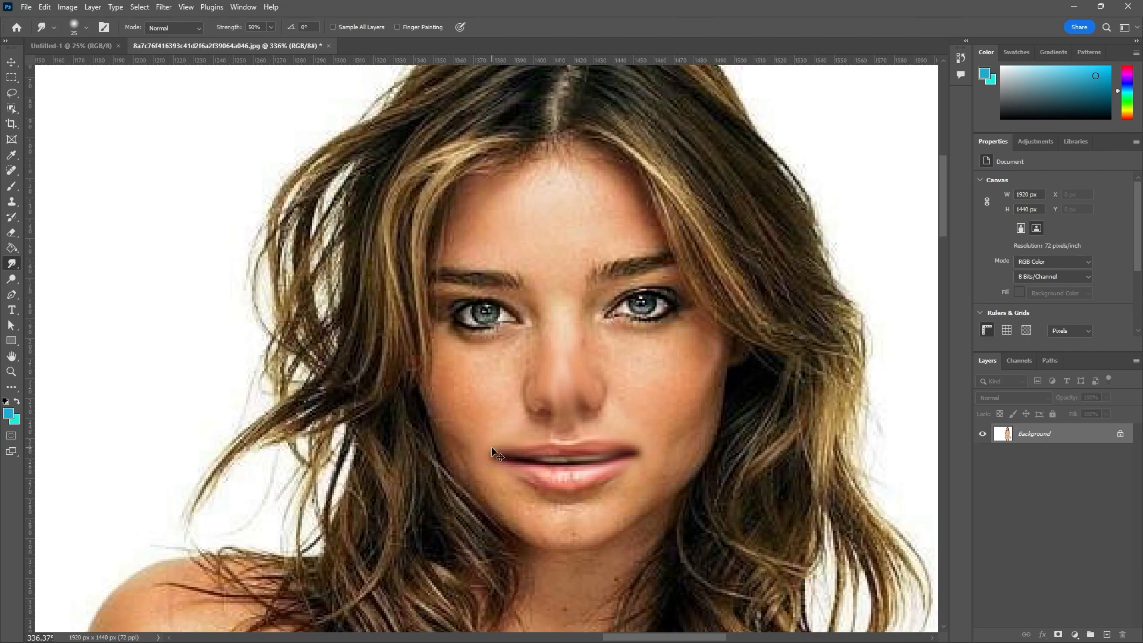
key(ctrl+z)
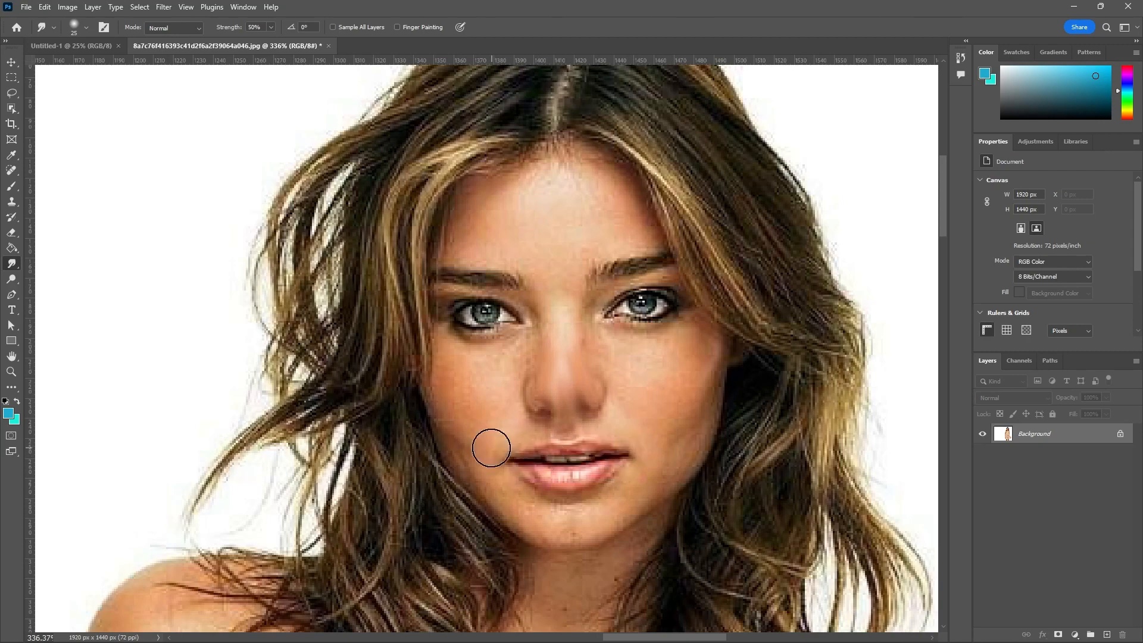
- Smudge the eye on the image's left side toward the nose, and undo the eye and nose smudges
right_click(16, 269)
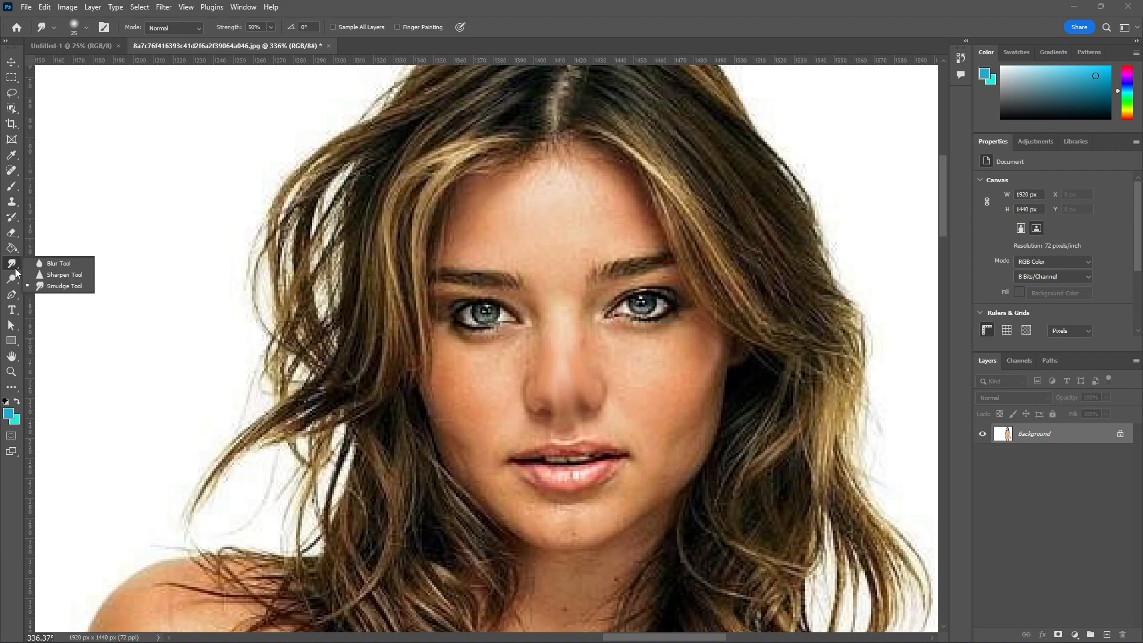
click(56, 287)
drag(467, 307, 532, 321)
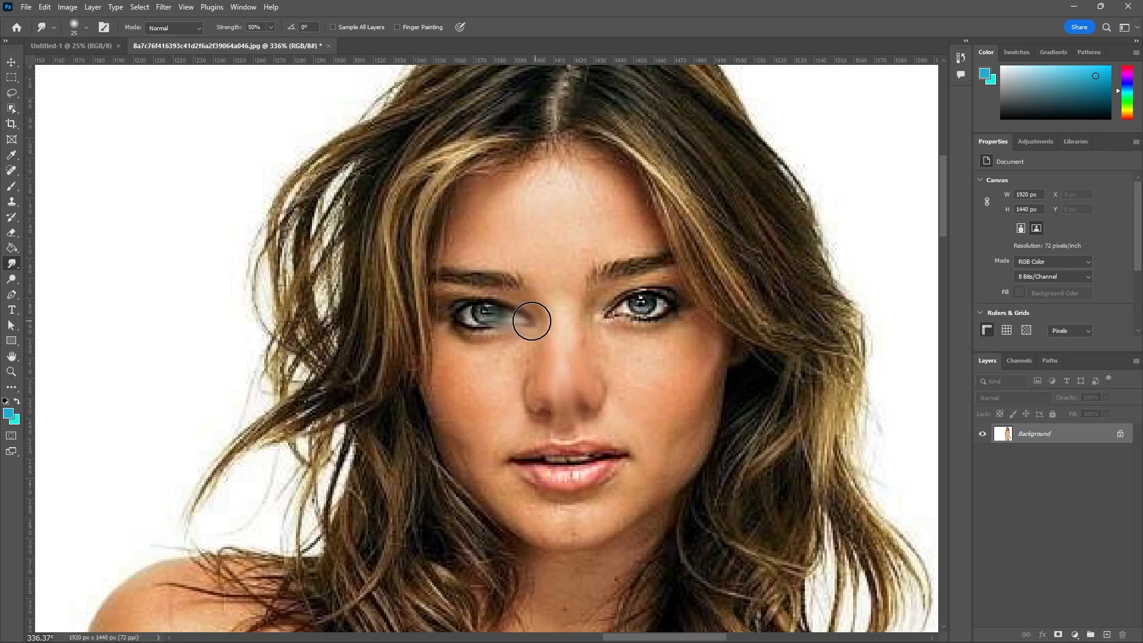
click(194, 31)
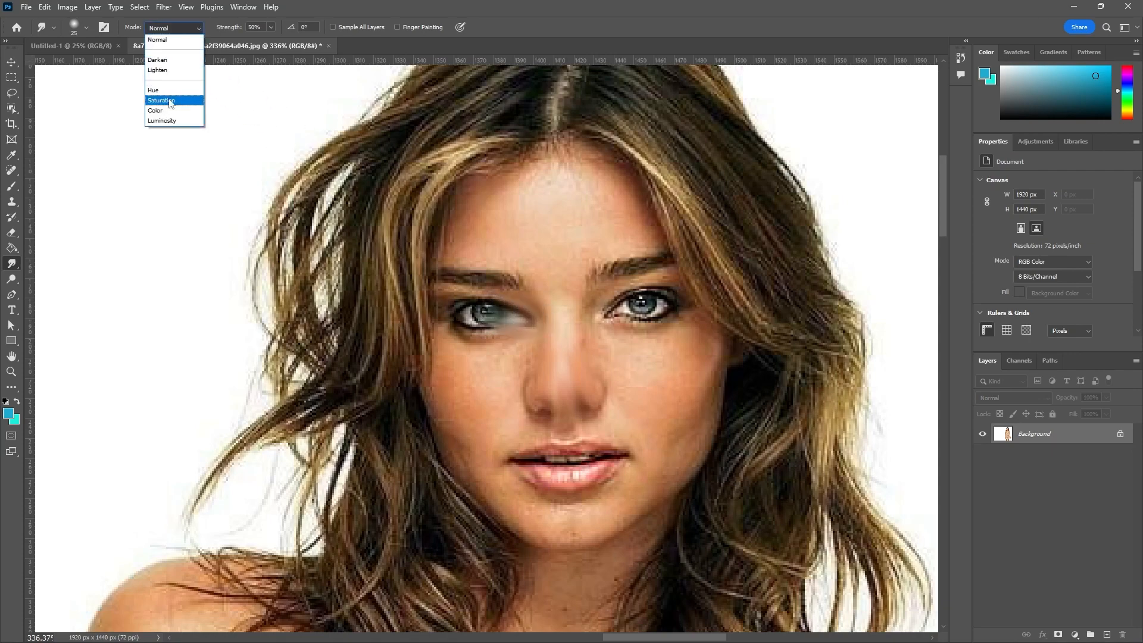
click(377, 50)
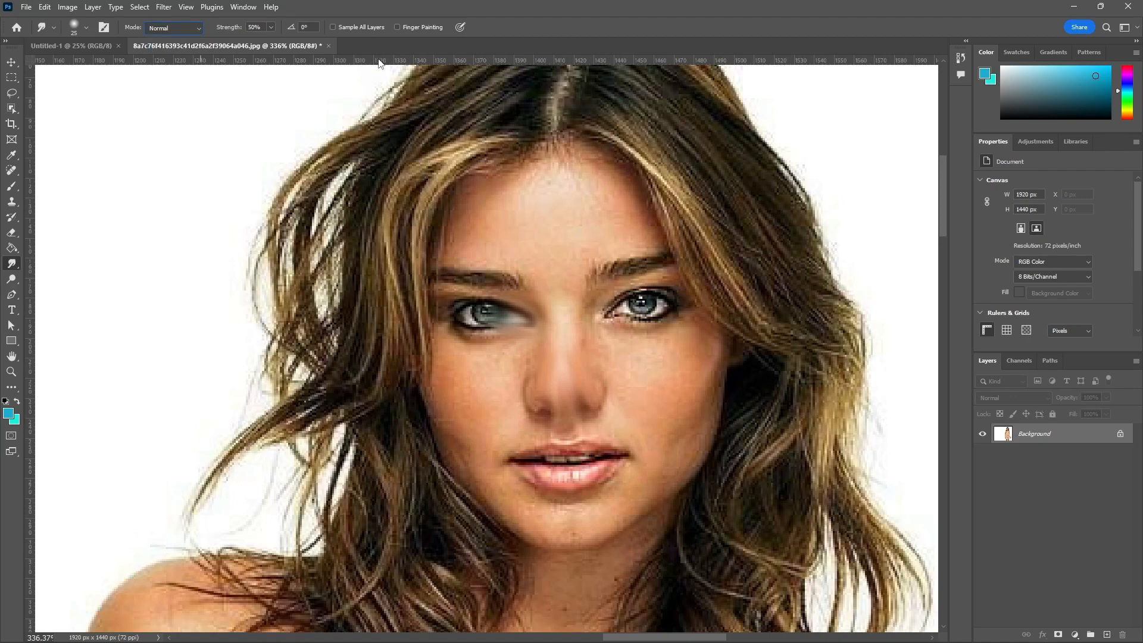
key(ctrl+z)
key(ctrl+z)
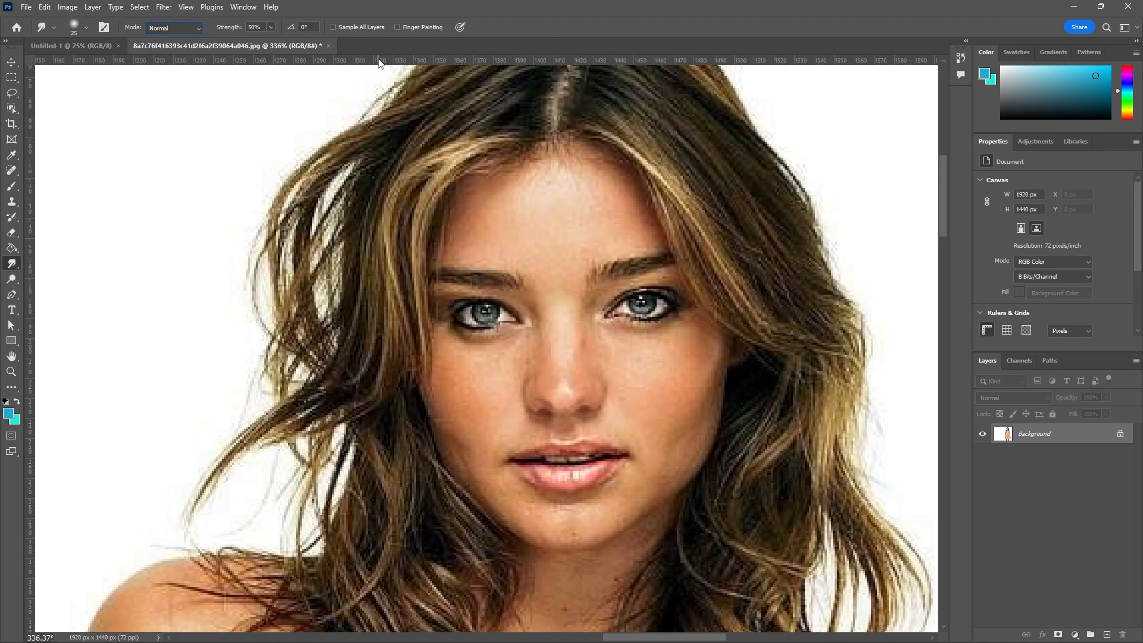
- Switch to the Dodge tool and reduce its brush size to 25 px
right_click(13, 266)
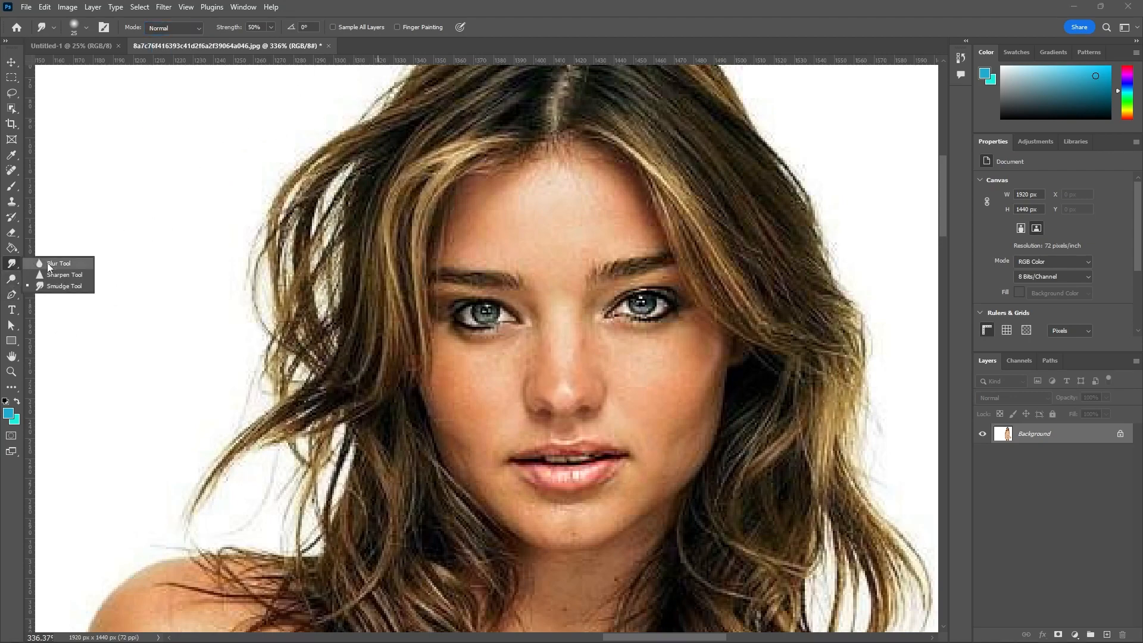
click(48, 262)
click(13, 279)
right_click(13, 279)
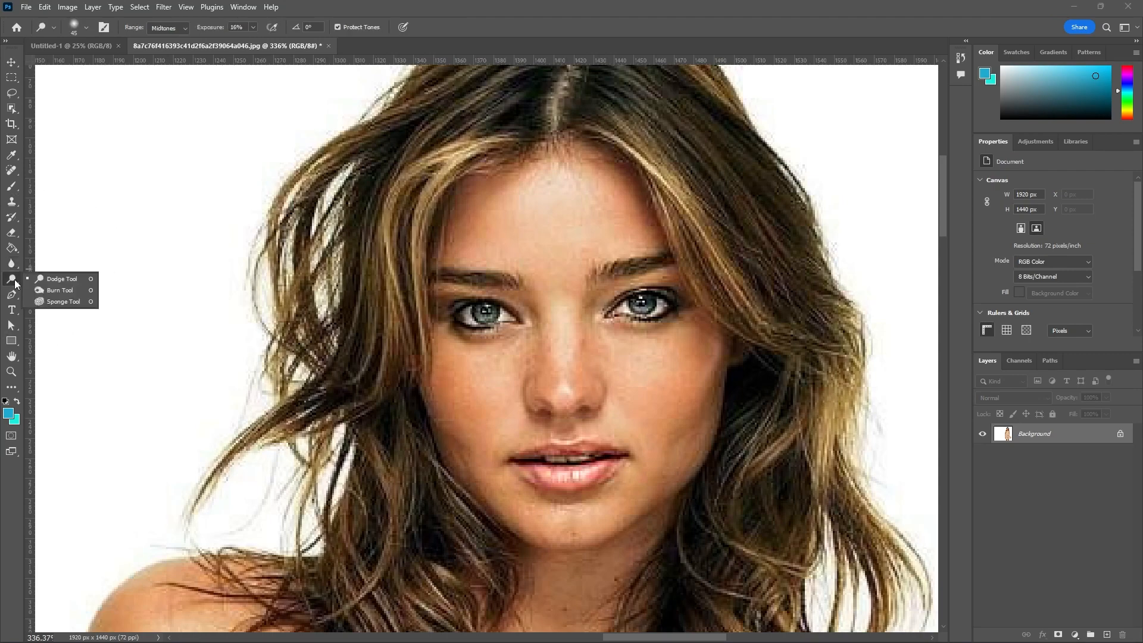
click(74, 277)
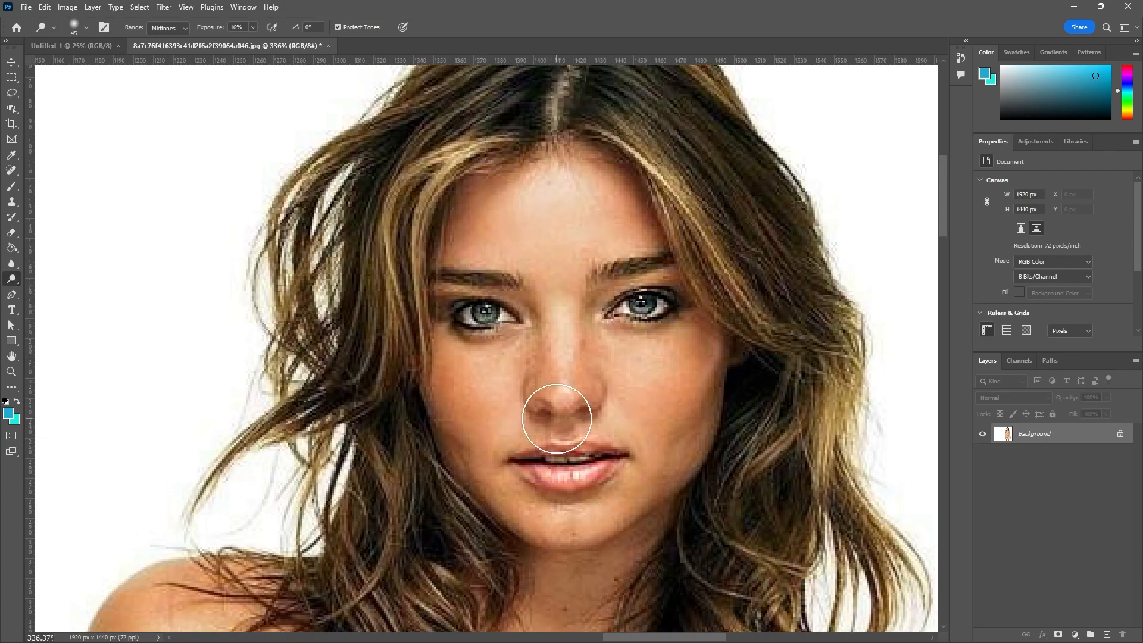
key(bracketleft)
key(bracketleft)
key(bracketleft)
key(bracketleft)
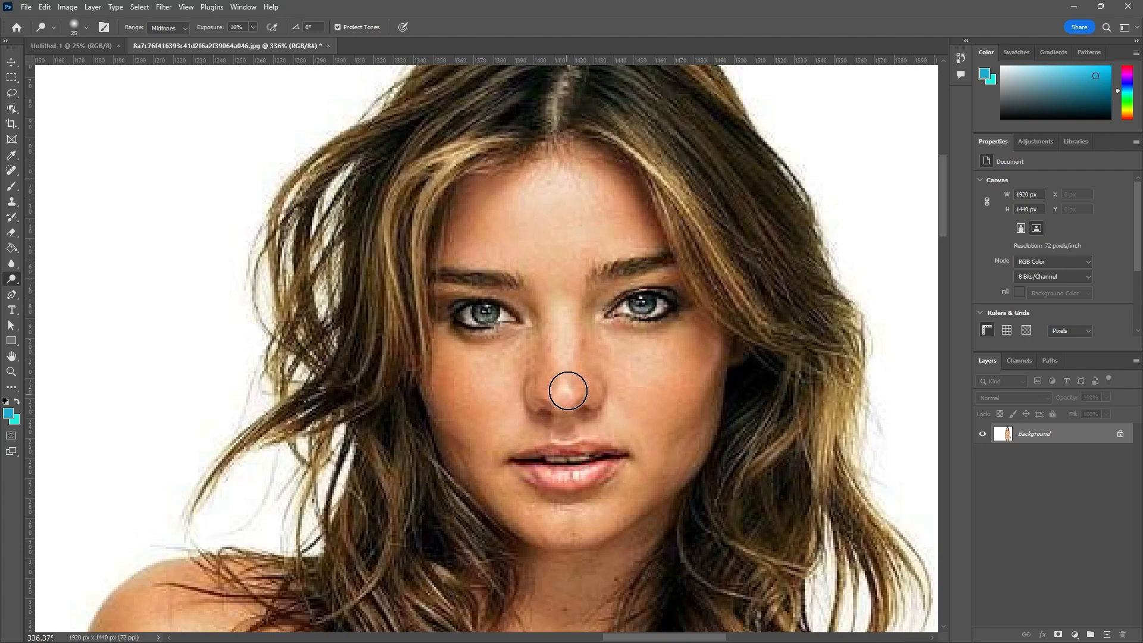
- Reduce the Dodge brush to 15 px and lighten the bridge of the nose and the middle of the forehead
scroll(566, 393, up, 1)
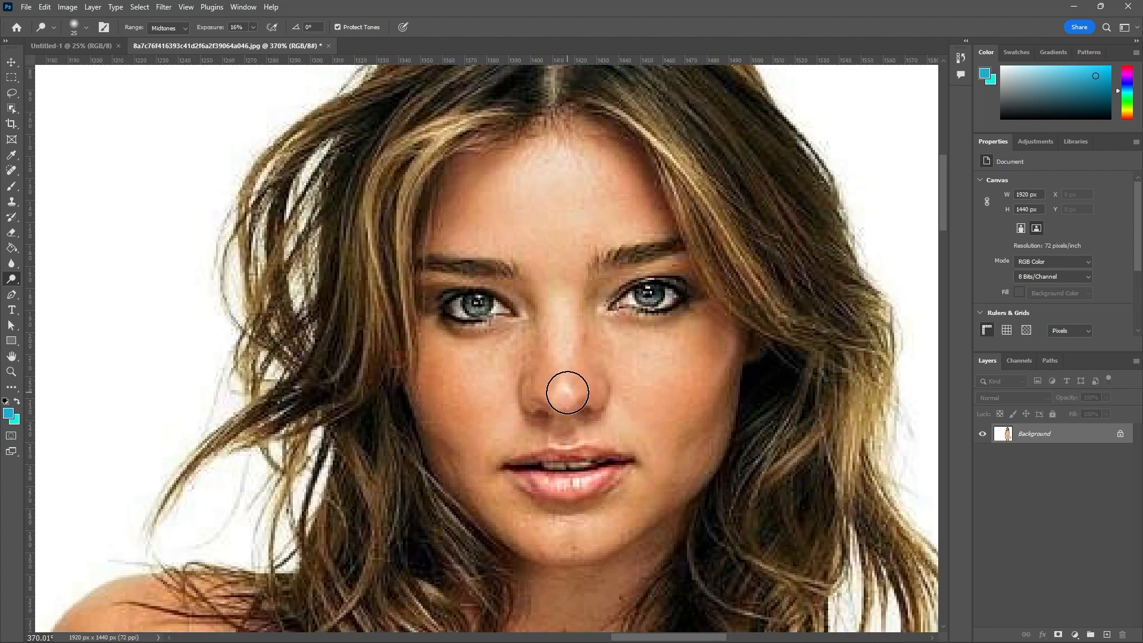
key(bracketleft)
key(bracketleft)
mouse_move(564, 343)
mouse_down()
mouse_move(566, 407)
mouse_move(566, 390)
mouse_up()
mouse_move(557, 167)
mouse_down()
mouse_move(518, 160)
mouse_move(567, 166)
mouse_move(541, 163)
mouse_move(566, 181)
mouse_up()
- Examine the dodged nose and forehead both from a distance and close up
scroll(424, 421, down, 4)
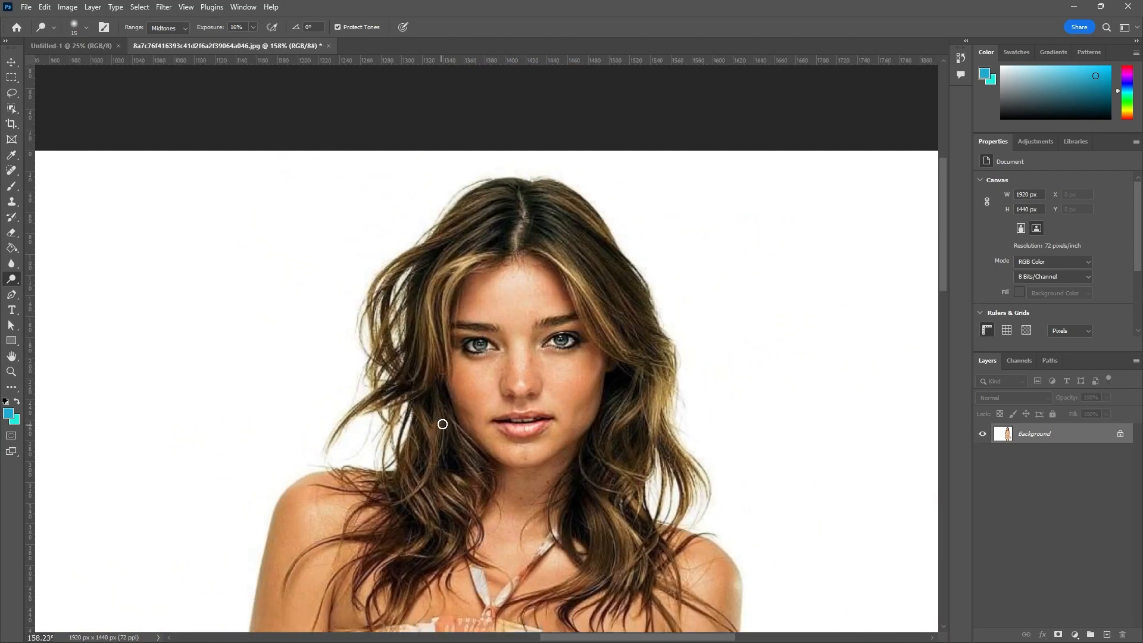
scroll(319, 519, up, 3)
scroll(348, 493, down, 1)
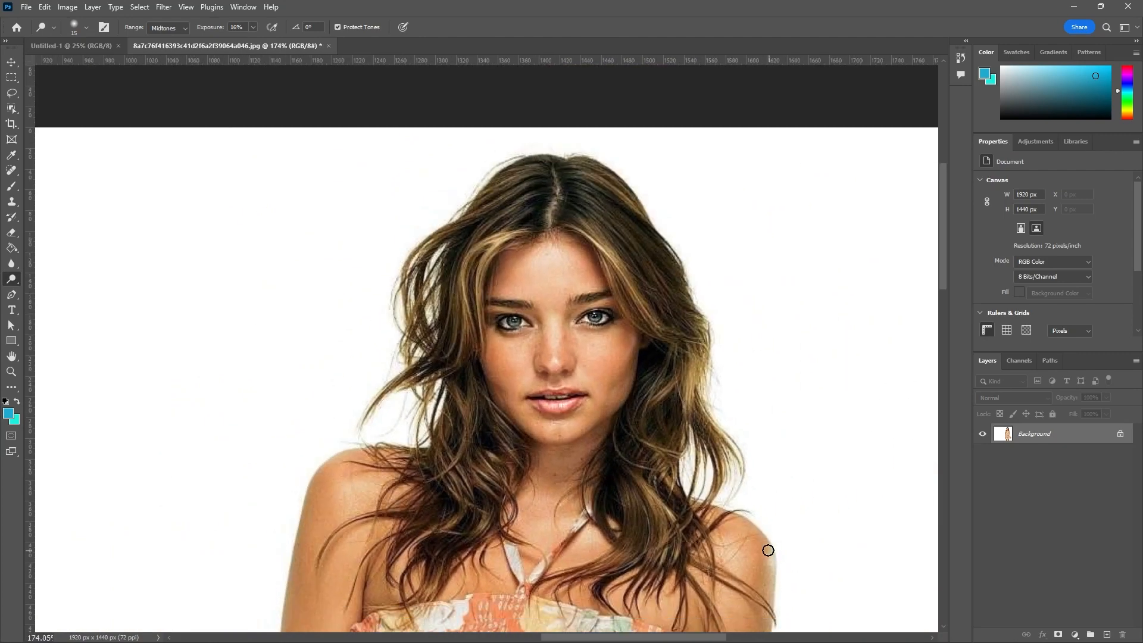
scroll(718, 554, up, 1)
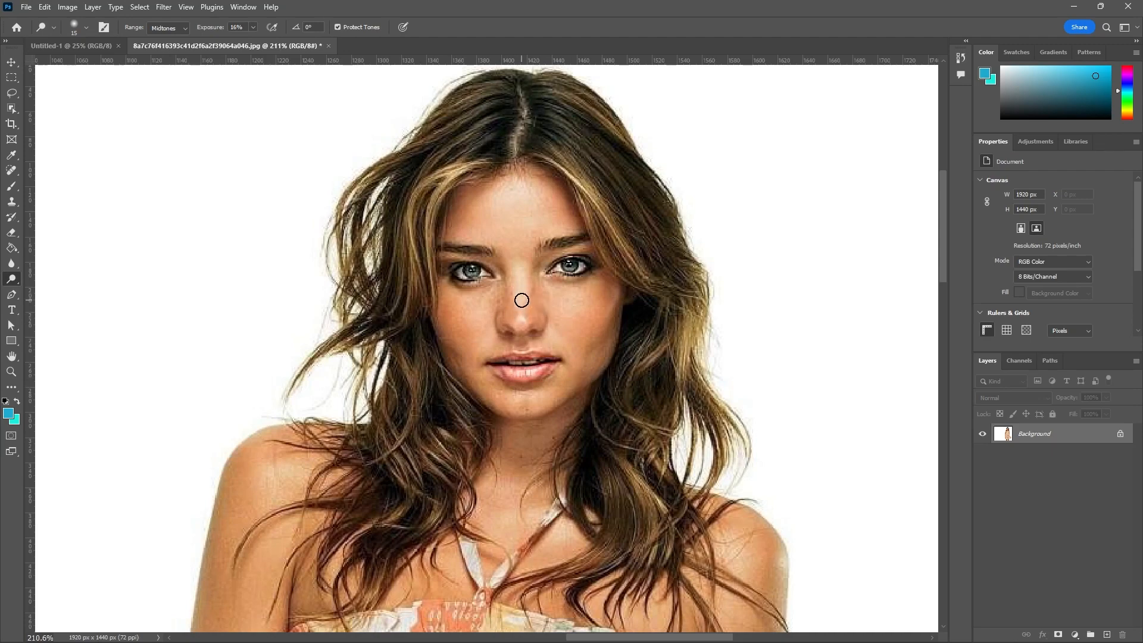
scroll(522, 300, up, 6)
scroll(588, 439, down, 4)
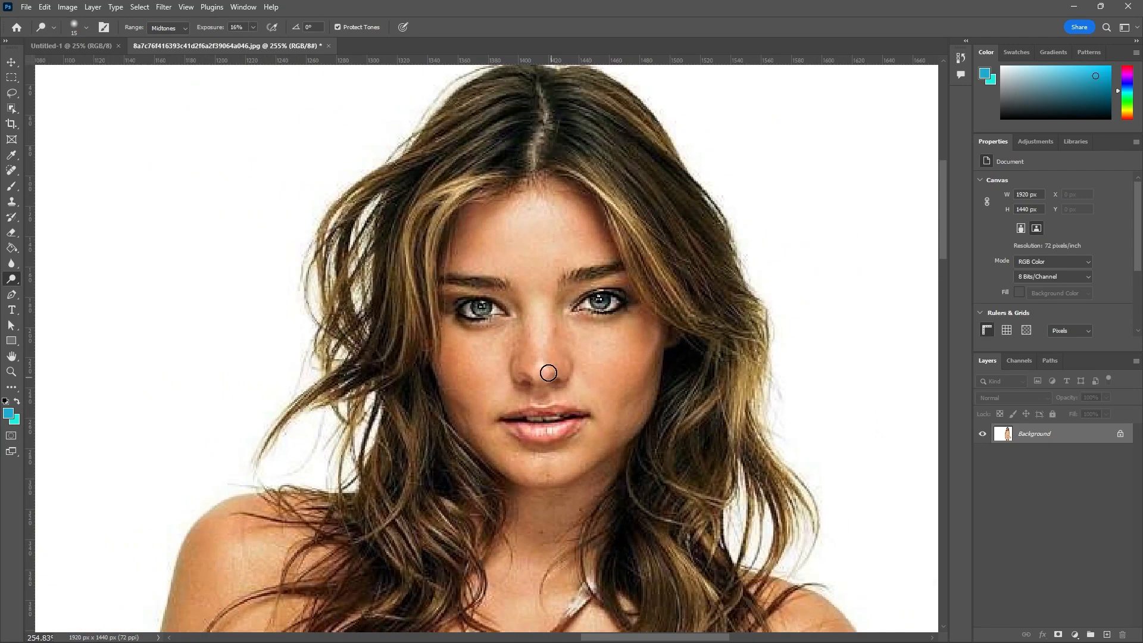
scroll(544, 376, up, 2)
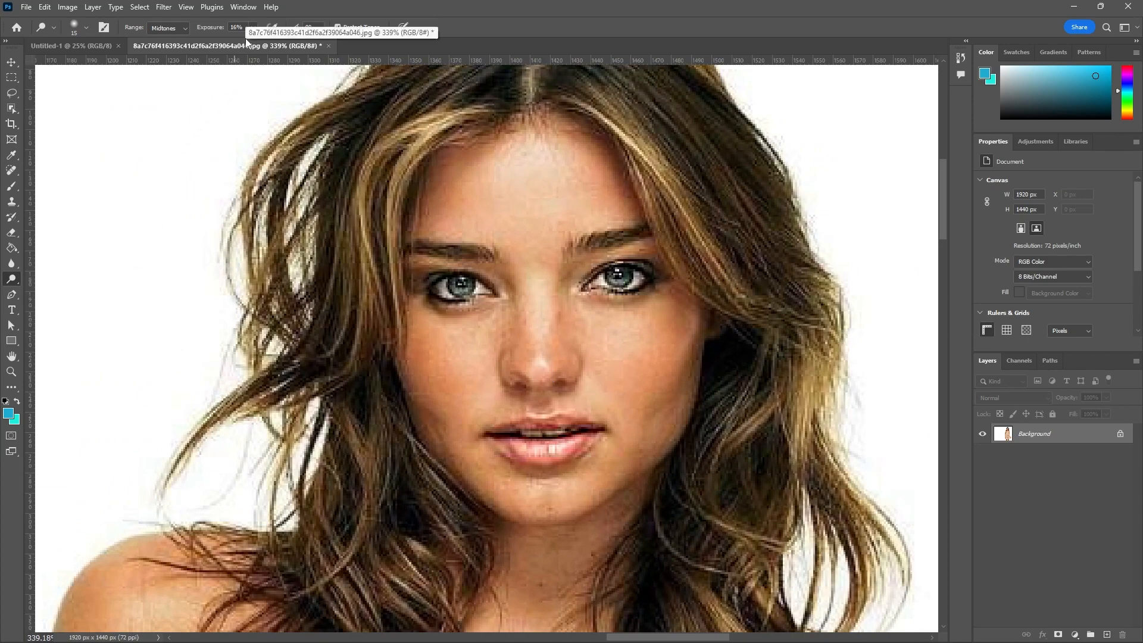
click(185, 30)
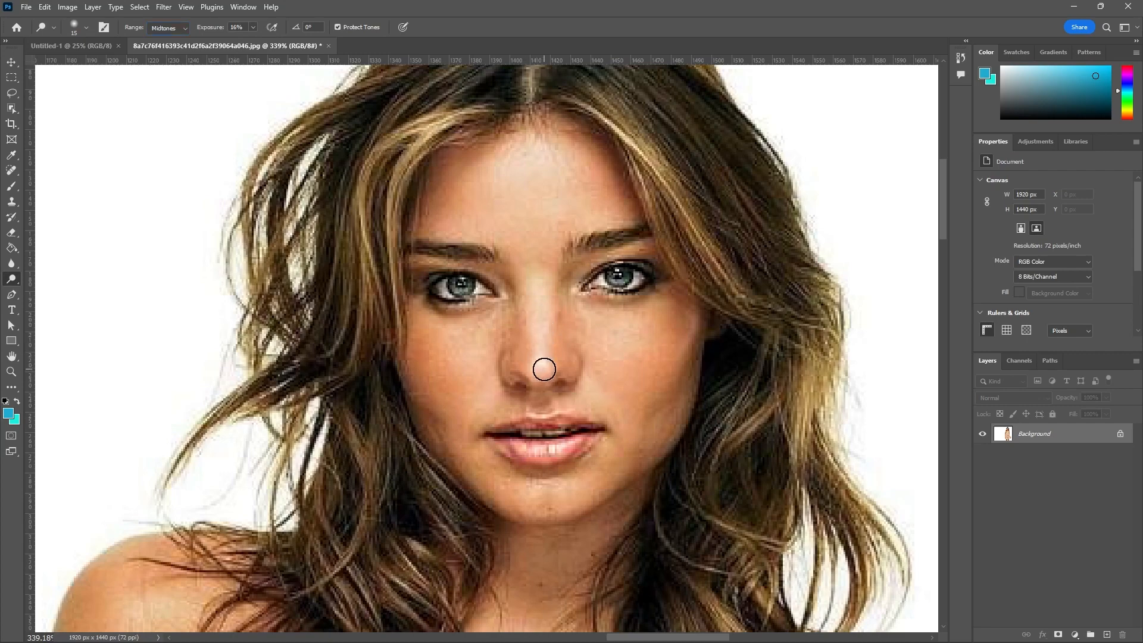
scroll(602, 531, down, 2)
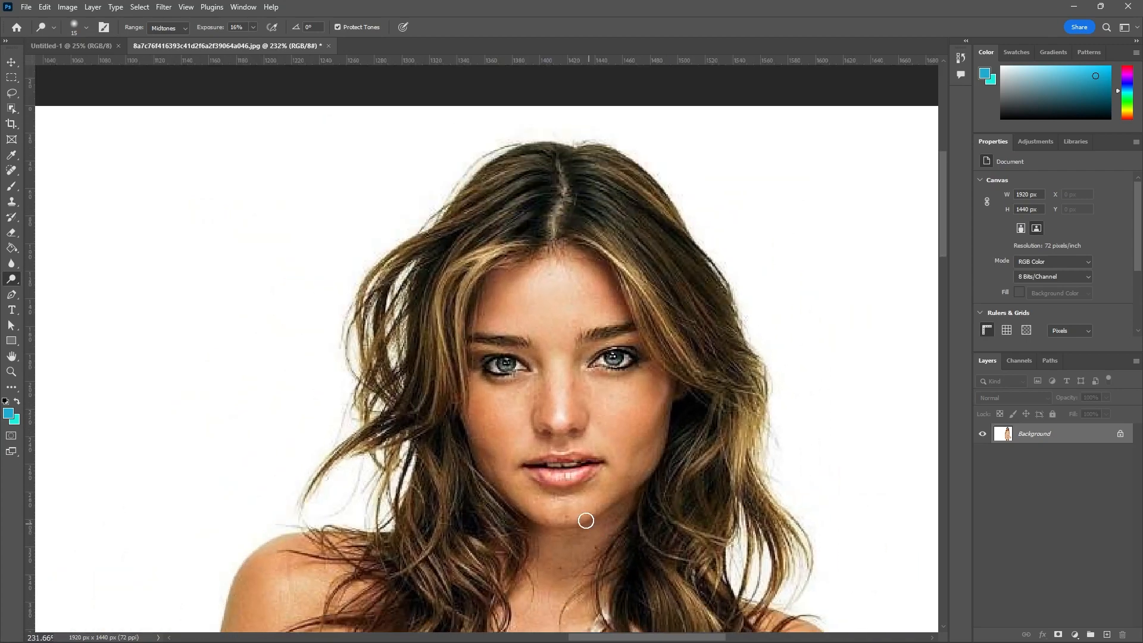
scroll(585, 518, up, 3)
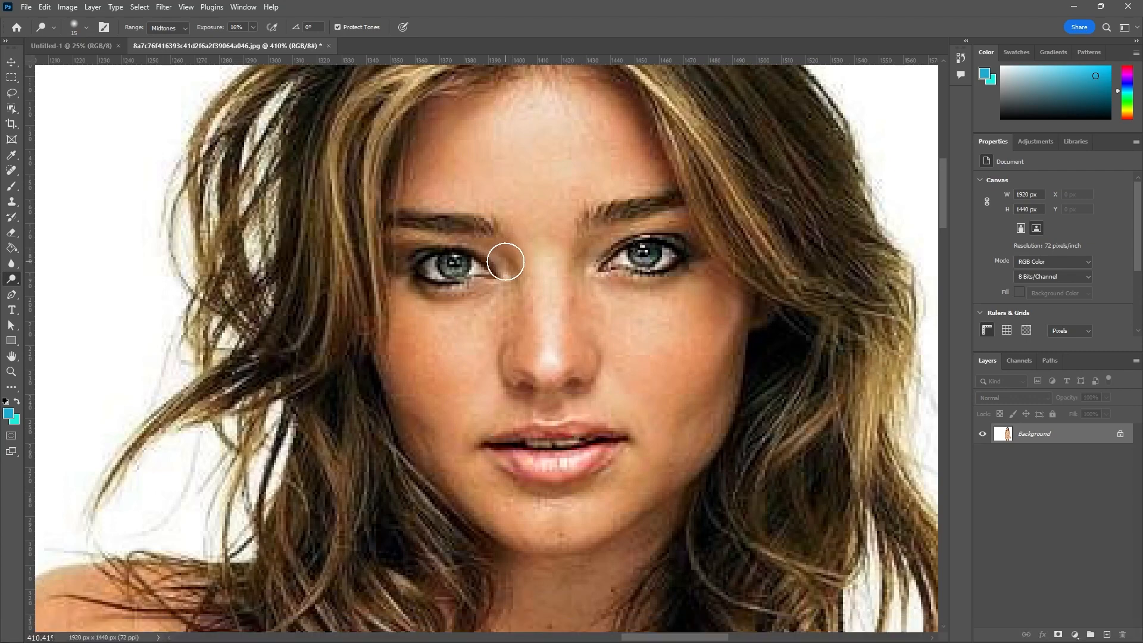
- Enlarge the Dodge brush to 35 px for the wider areas of the forehead and cheeks
key(bracketright)
key(bracketright)
scroll(472, 308, down, 1)
key(bracketright)
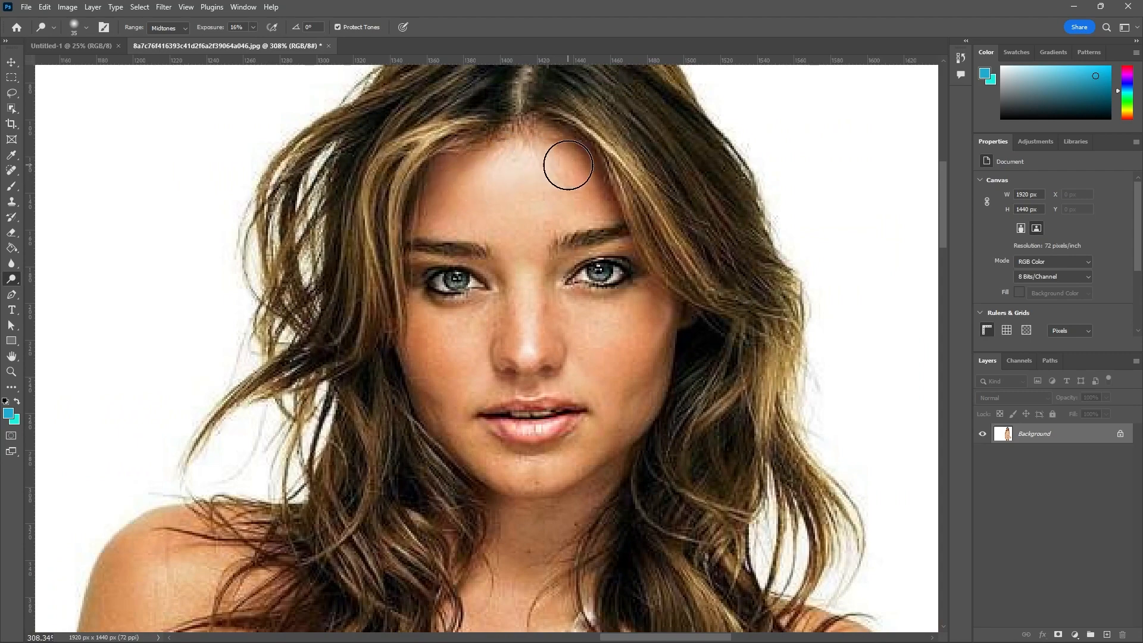
scroll(604, 272, down, 1)
scroll(609, 324, up, 1)
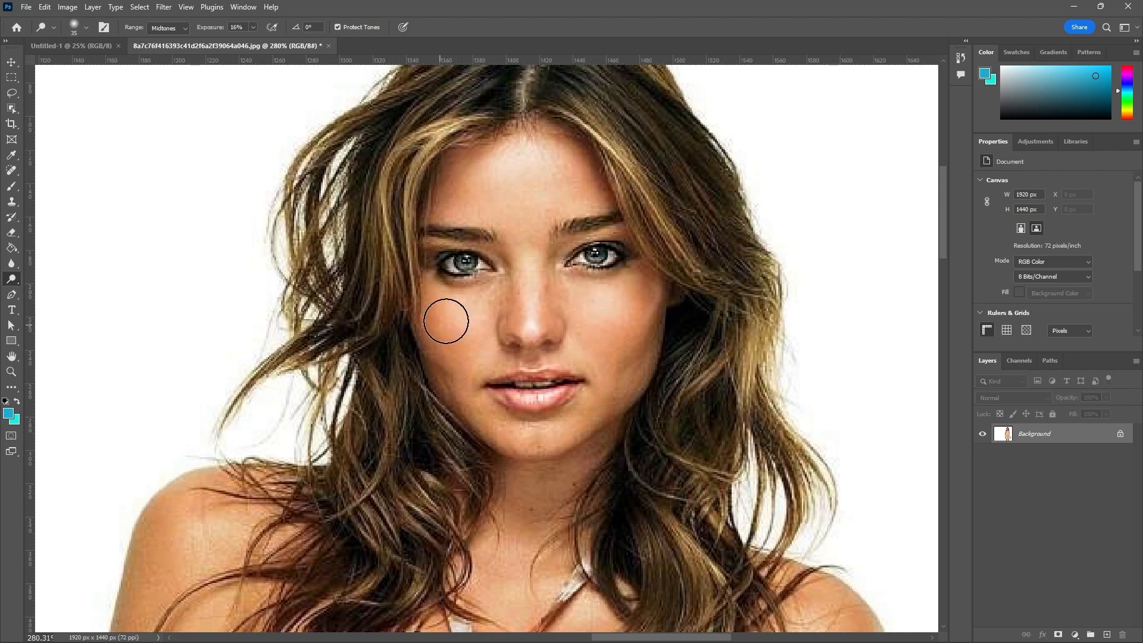
scroll(534, 442, up, 1)
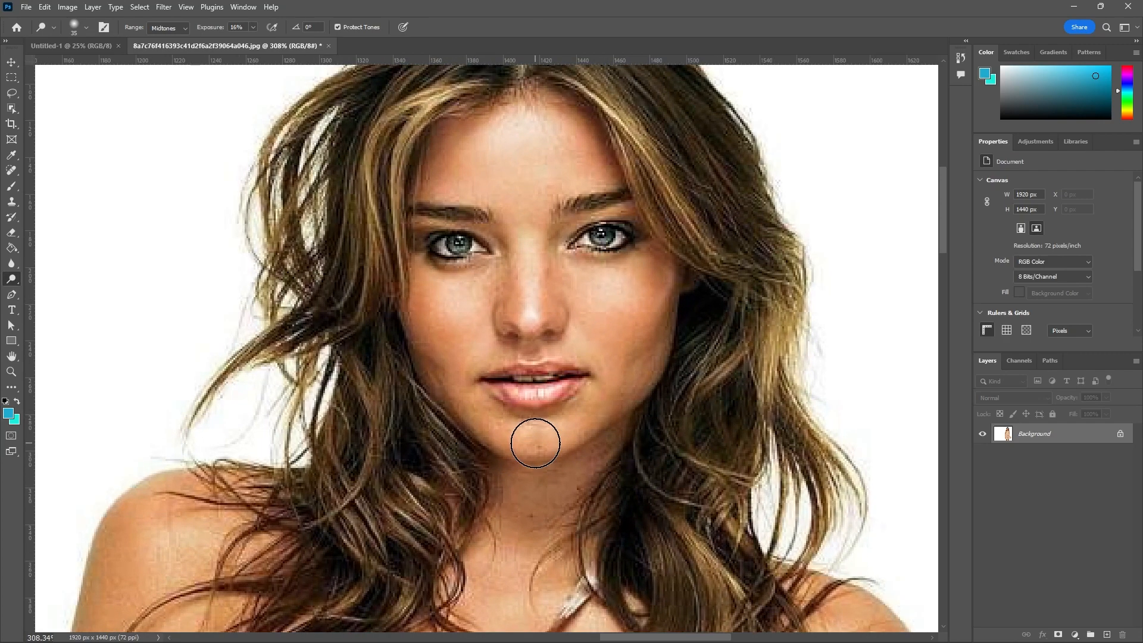
- Reduce the Dodge brush to 20 px and lighten the middle of the chin
key(bracketleft)
key(bracketleft)
mouse_move(527, 430)
mouse_down()
mouse_move(563, 432)
mouse_move(497, 420)
mouse_move(537, 436)
mouse_up()
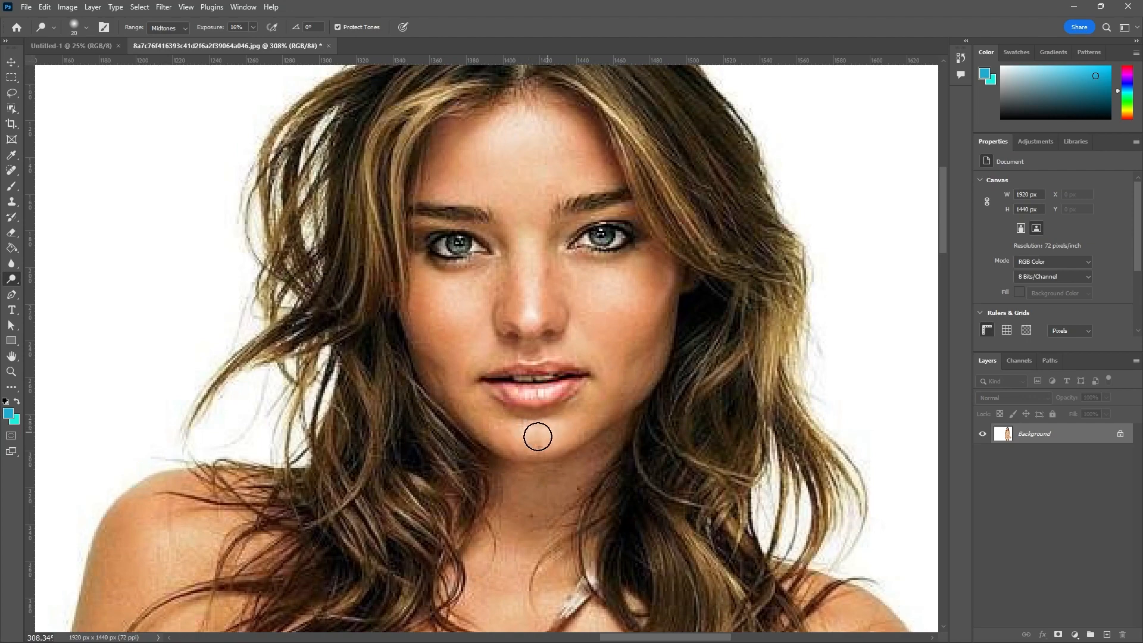
scroll(615, 431, down, 3)
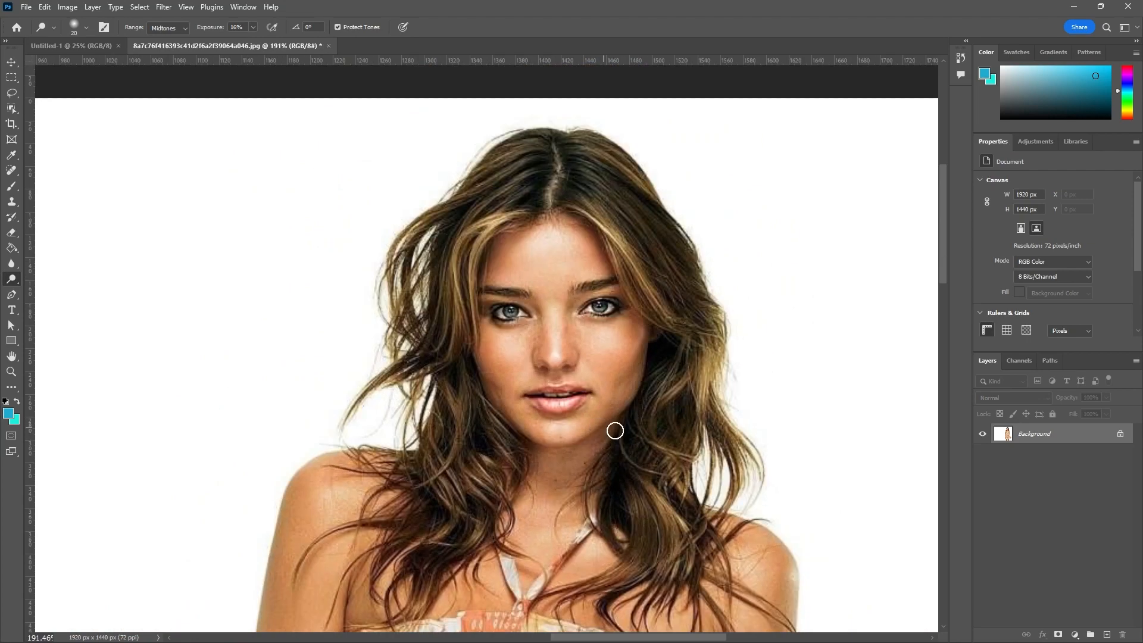
scroll(590, 352, down, 1)
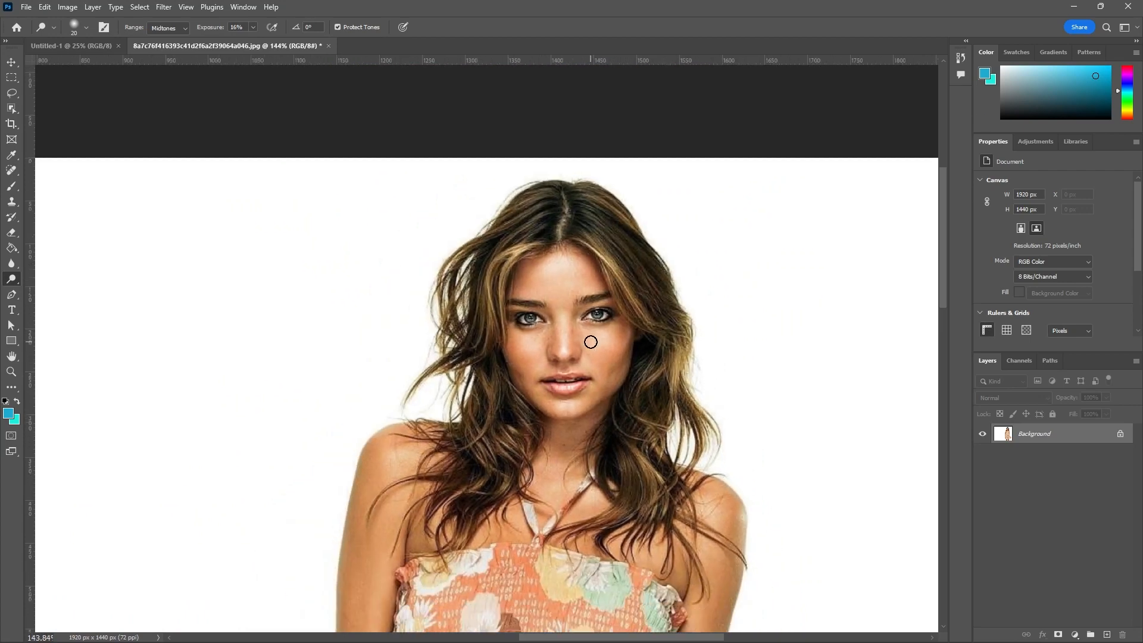
scroll(591, 342, up, 2)
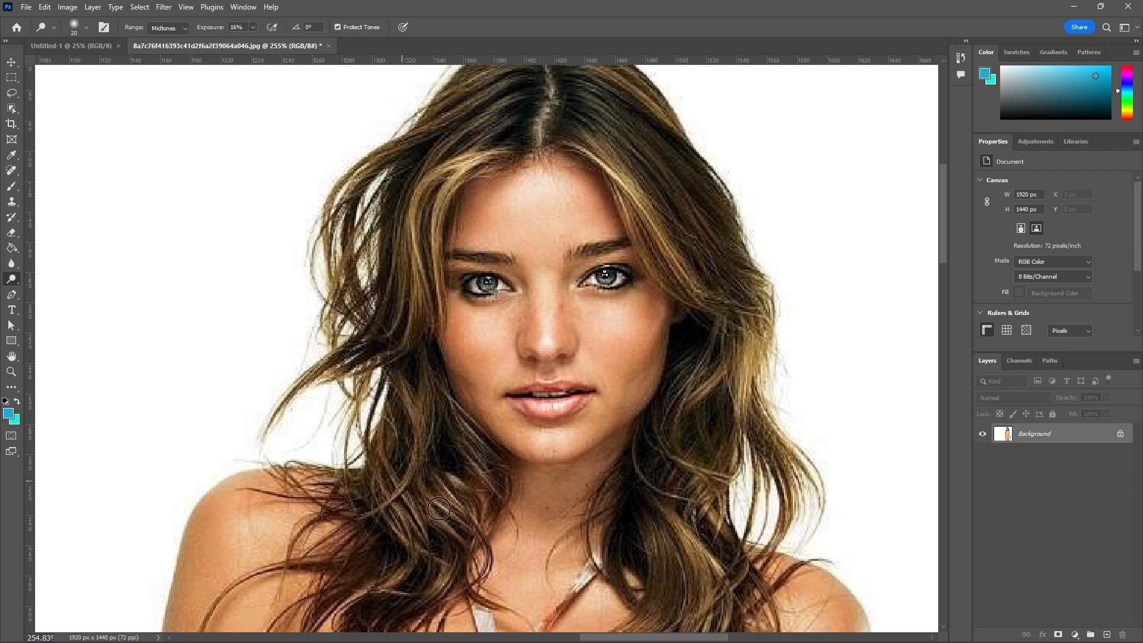
- Set the Dodge range to Shadows and switch to the Hard Round brush
click(184, 29)
click(86, 28)
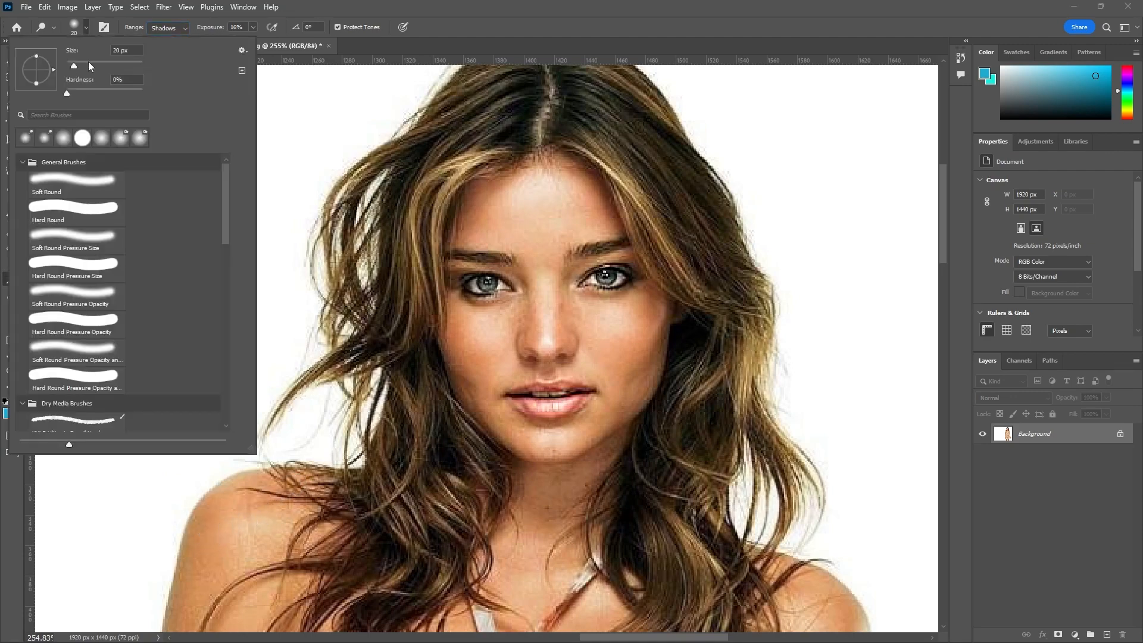
click(103, 212)
click(570, 18)
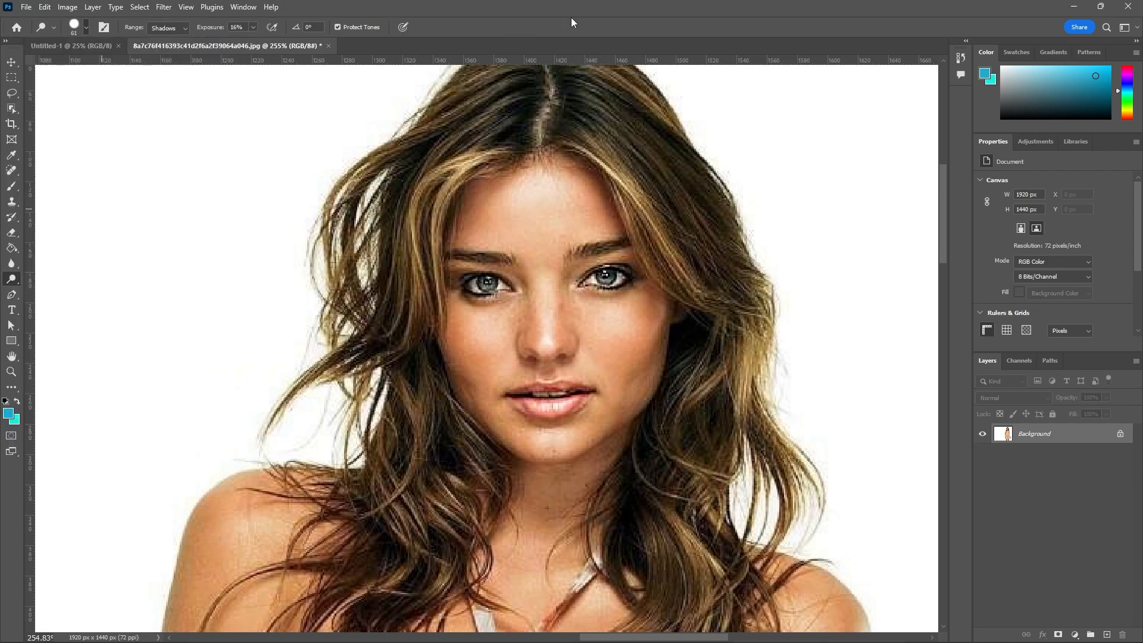
- Try lightening the shoulder on the image's left with the hard brush and reduce its size to 50 px
mouse_move(259, 517)
mouse_down()
mouse_move(234, 539)
mouse_move(237, 516)
mouse_move(222, 526)
mouse_move(205, 554)
mouse_move(240, 509)
mouse_move(217, 550)
mouse_move(255, 512)
mouse_up()
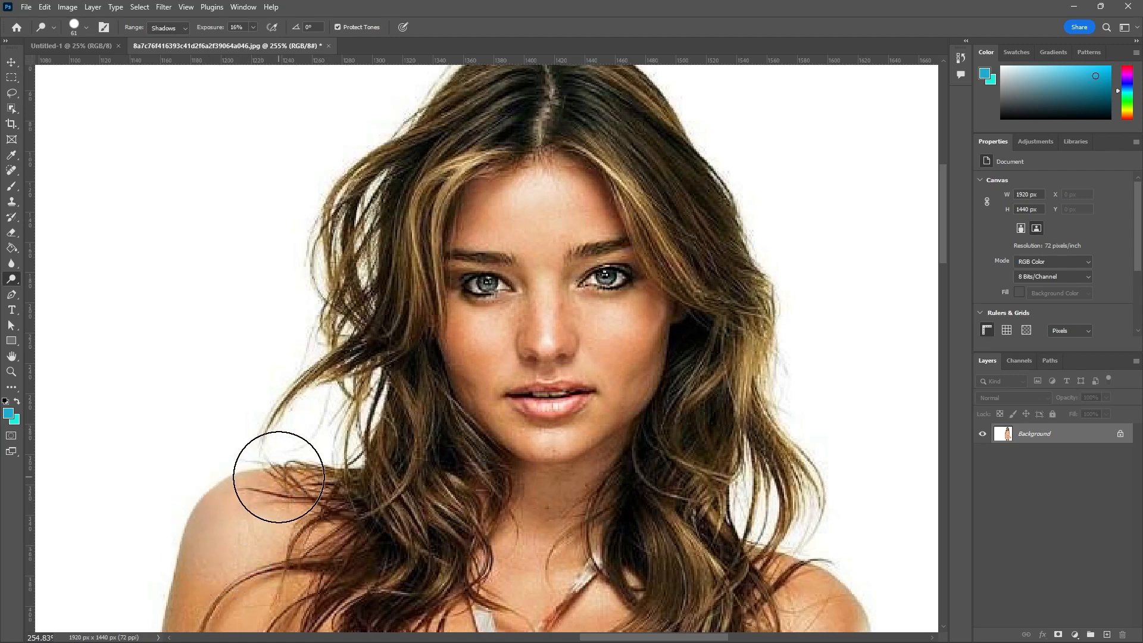
scroll(292, 453, down, 3)
scroll(319, 446, down, 1)
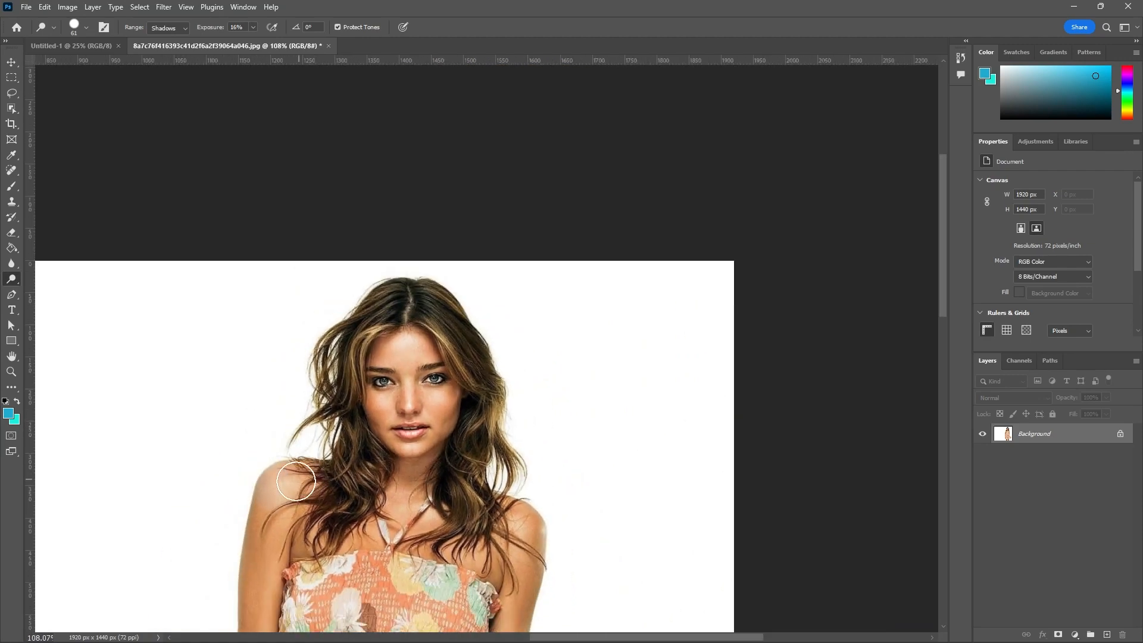
scroll(292, 494, up, 1)
key(bracketleft)
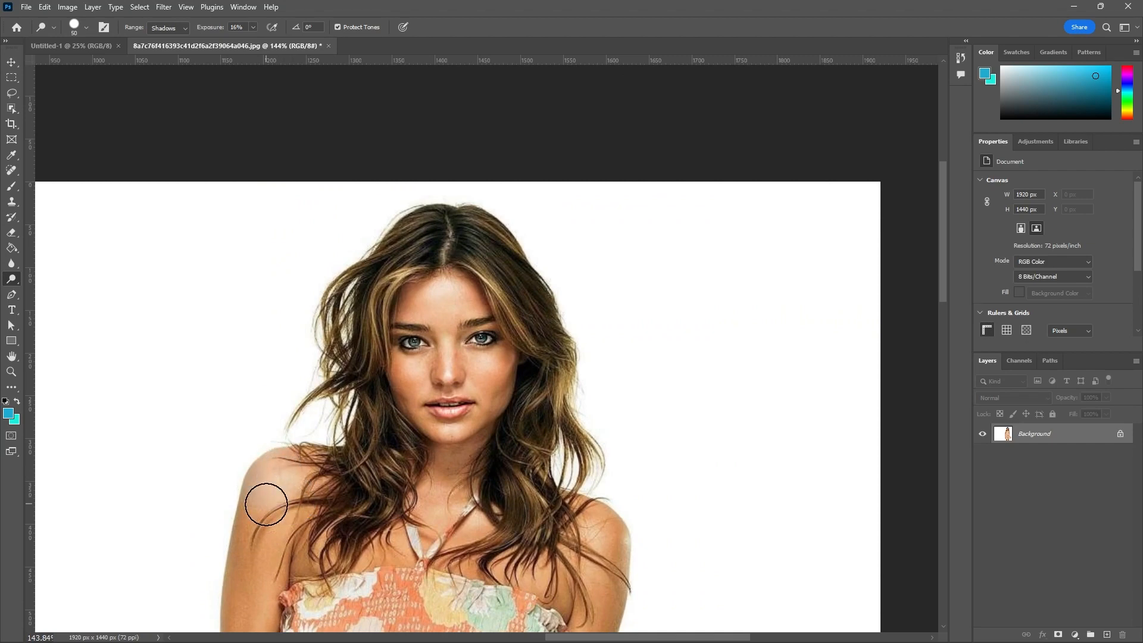
scroll(271, 510, up, 2)
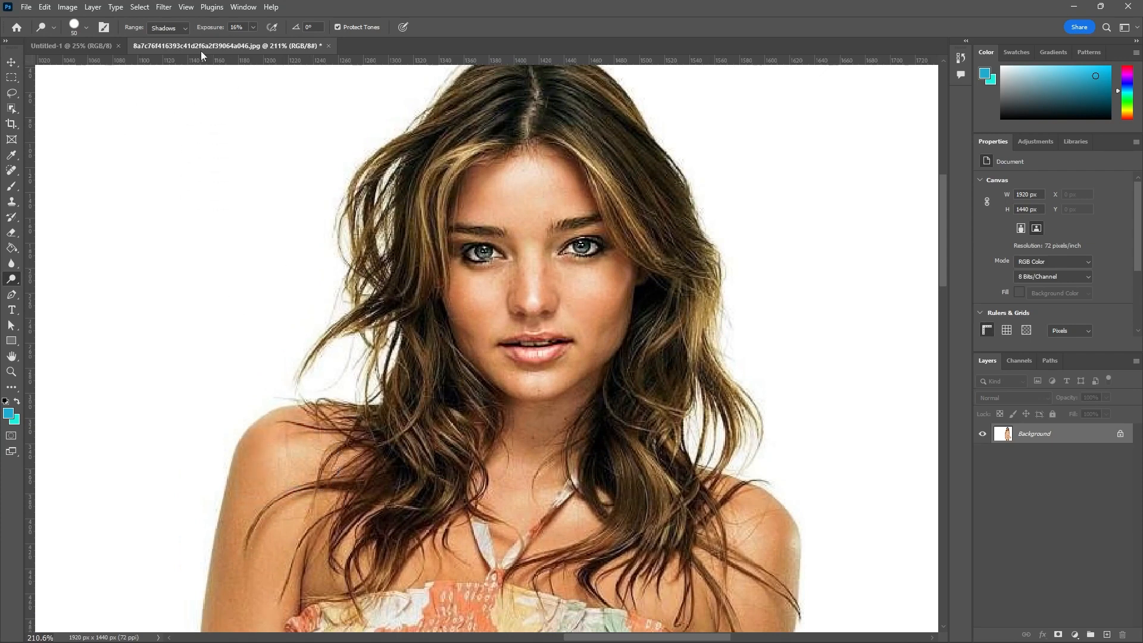
- Set the Dodge range to Highlights, try a stroke on the shoulder at the image's left, and undo it
click(187, 26)
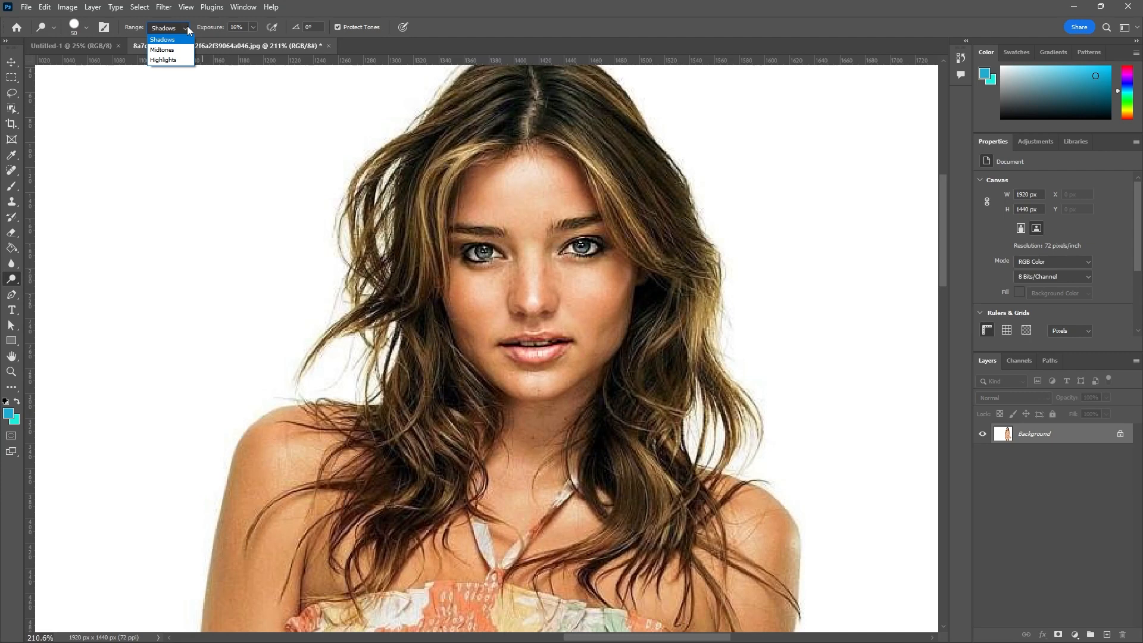
click(173, 60)
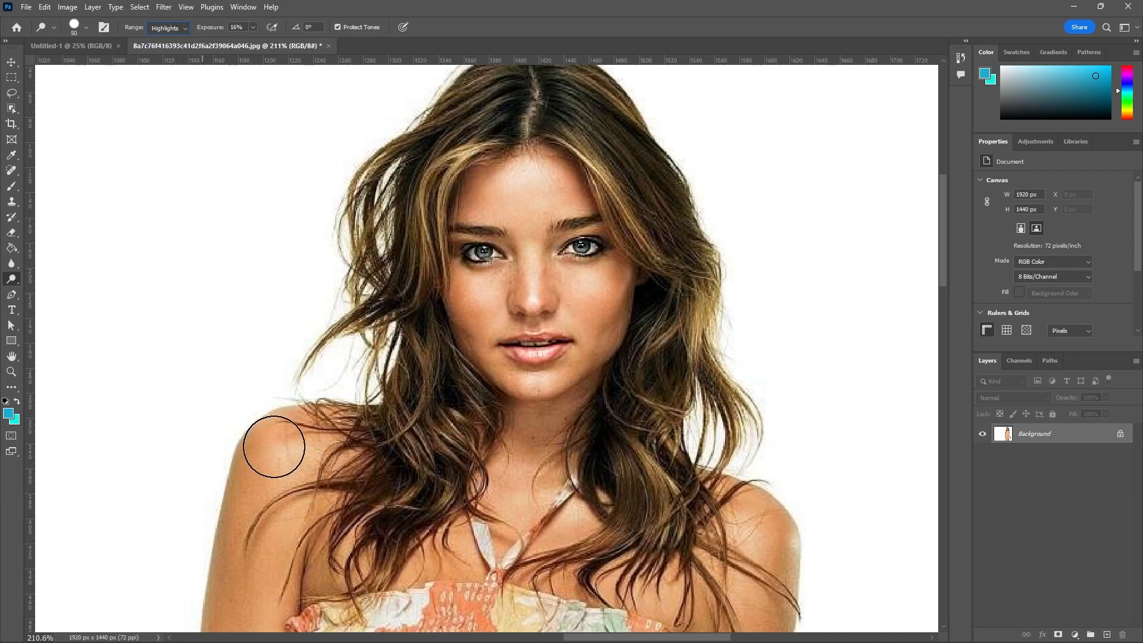
mouse_move(268, 434)
mouse_down()
mouse_move(269, 513)
mouse_move(292, 528)
mouse_move(302, 464)
mouse_up()
key(ctrl+z)
- Switch to the Soft Round brush at 45 px and lighten the shoulder on the image's left
click(76, 34)
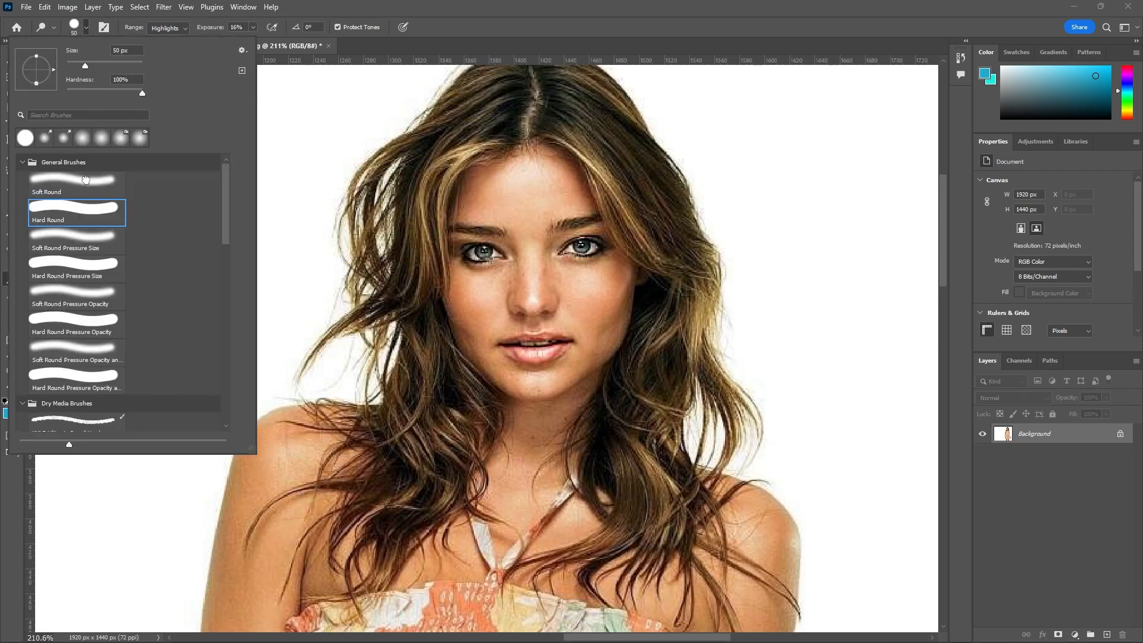
click(82, 180)
click(460, 28)
key(bracketleft)
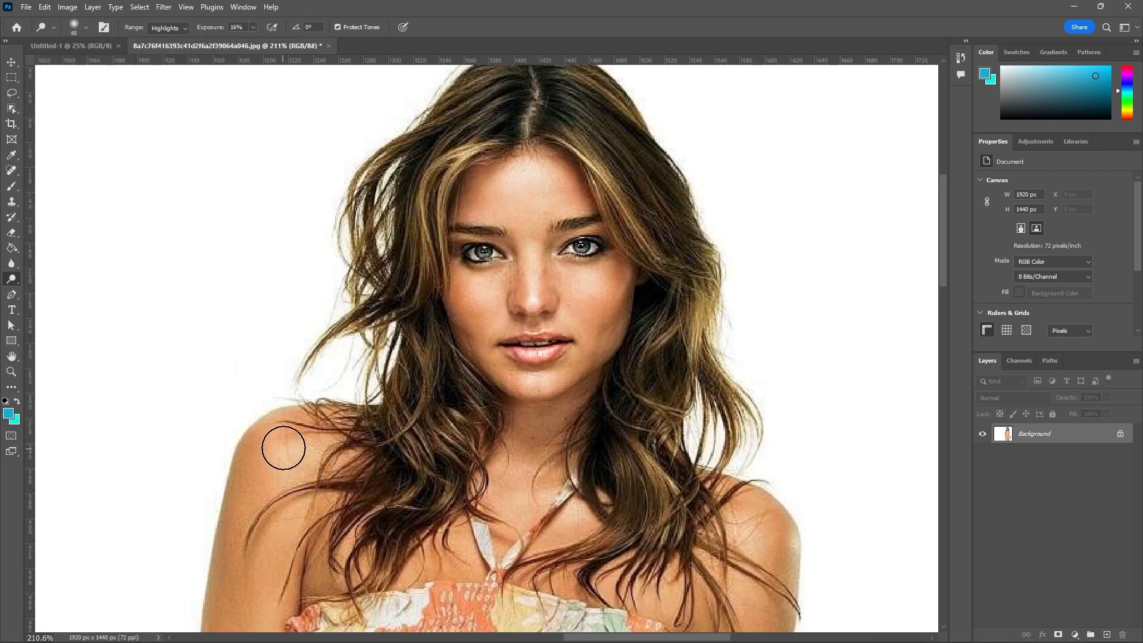
mouse_move(286, 446)
mouse_down()
mouse_move(238, 517)
mouse_move(267, 510)
mouse_move(292, 456)
mouse_move(259, 495)
mouse_move(260, 455)
mouse_up()
scroll(280, 490, down, 2)
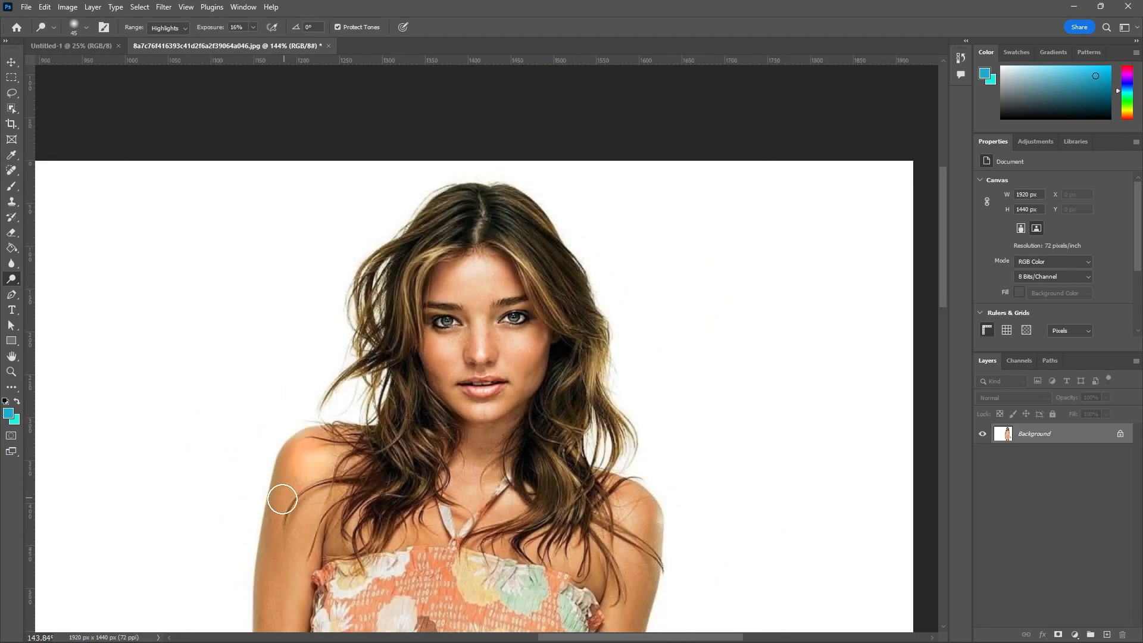
scroll(285, 480, up, 4)
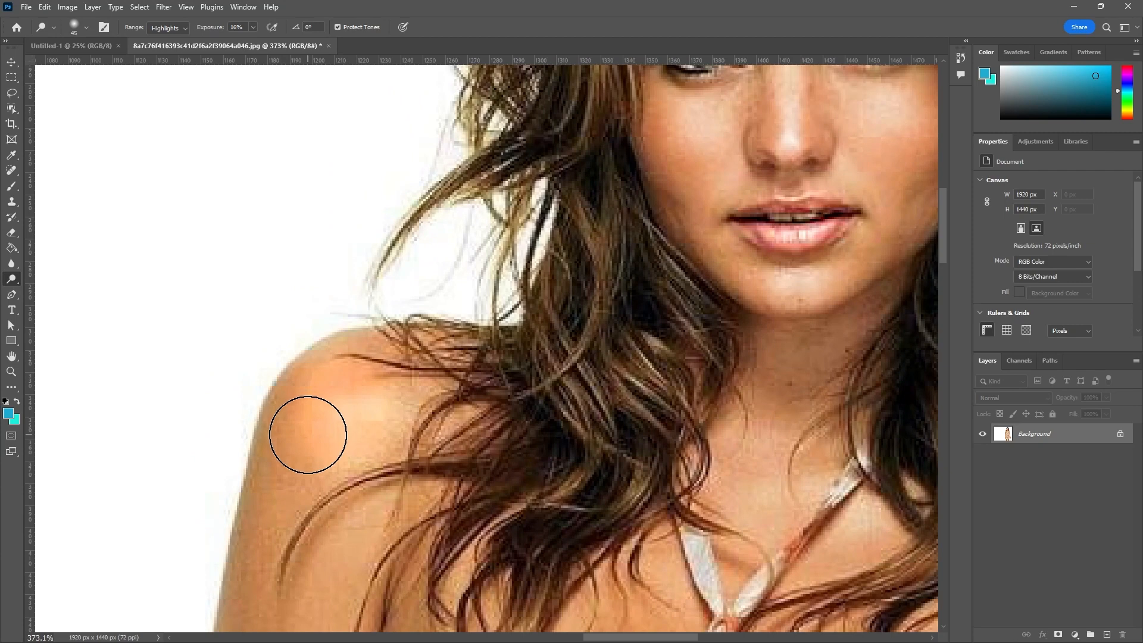
- Lower the Dodge exposure to 8% and gently lighten the shoulders
click(252, 28)
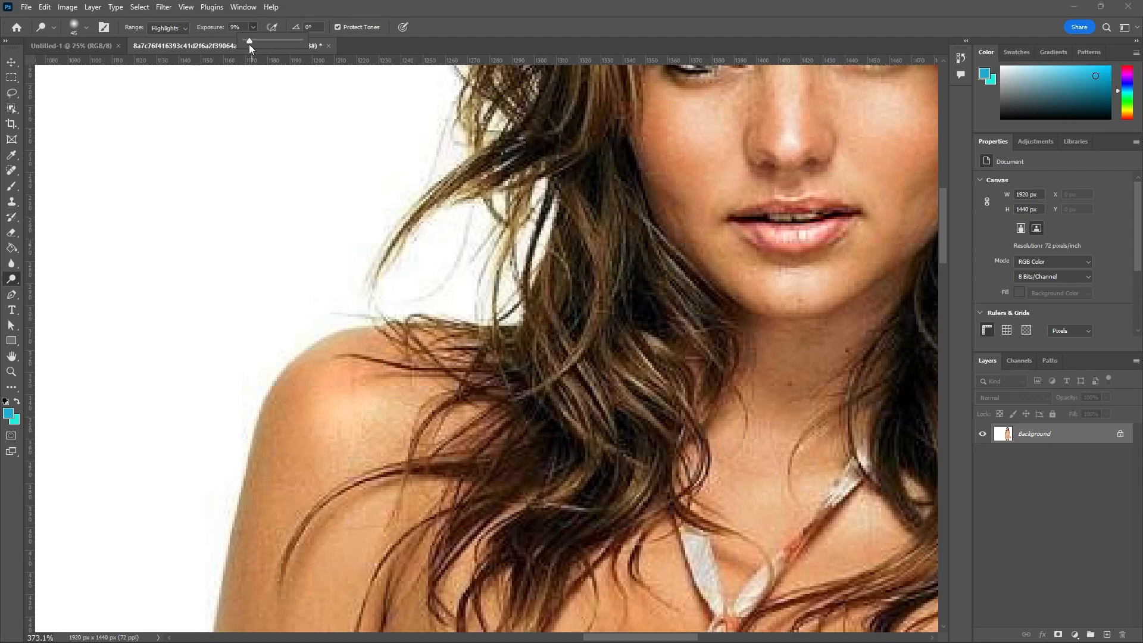
drag(249, 43, 247, 43)
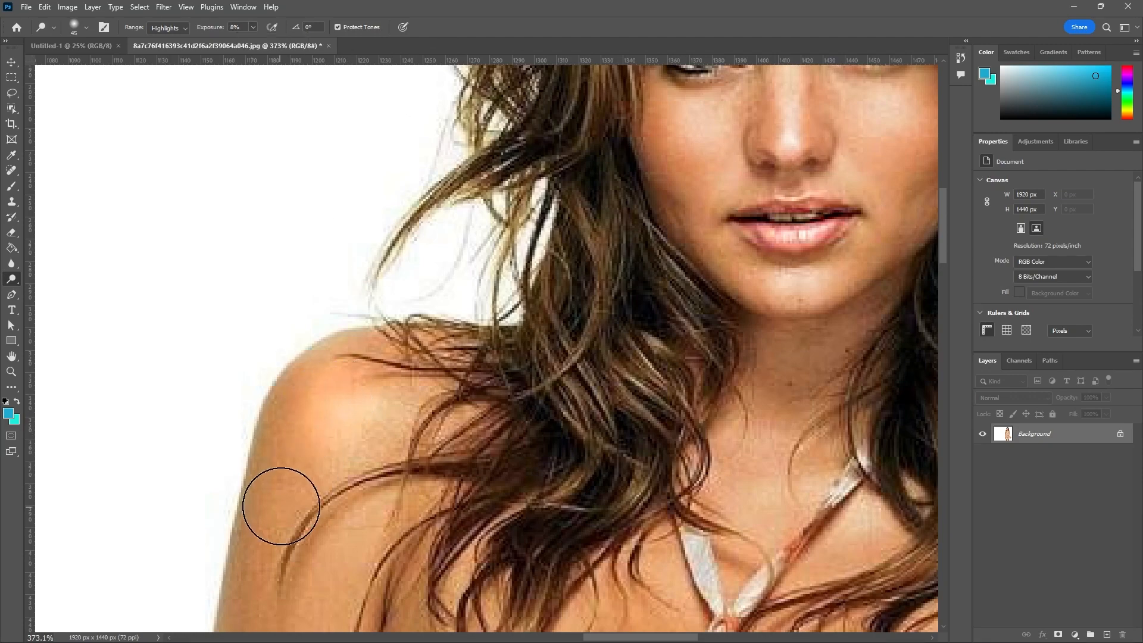
scroll(285, 437, down, 3)
scroll(284, 437, down, 2)
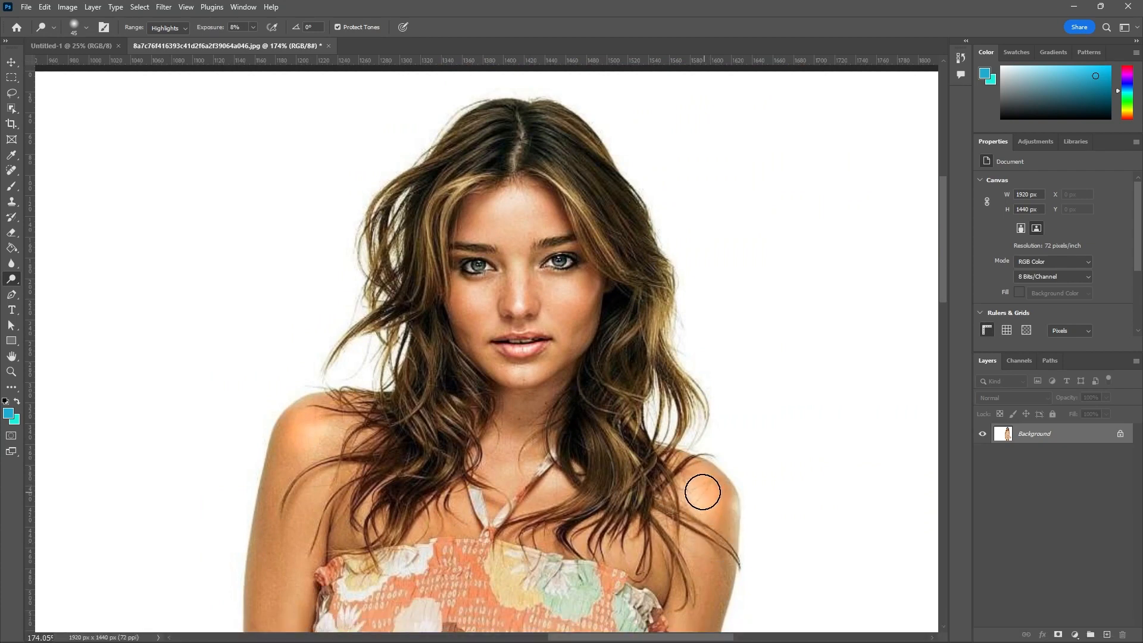
scroll(714, 452, down, 2)
scroll(592, 312, up, 2)
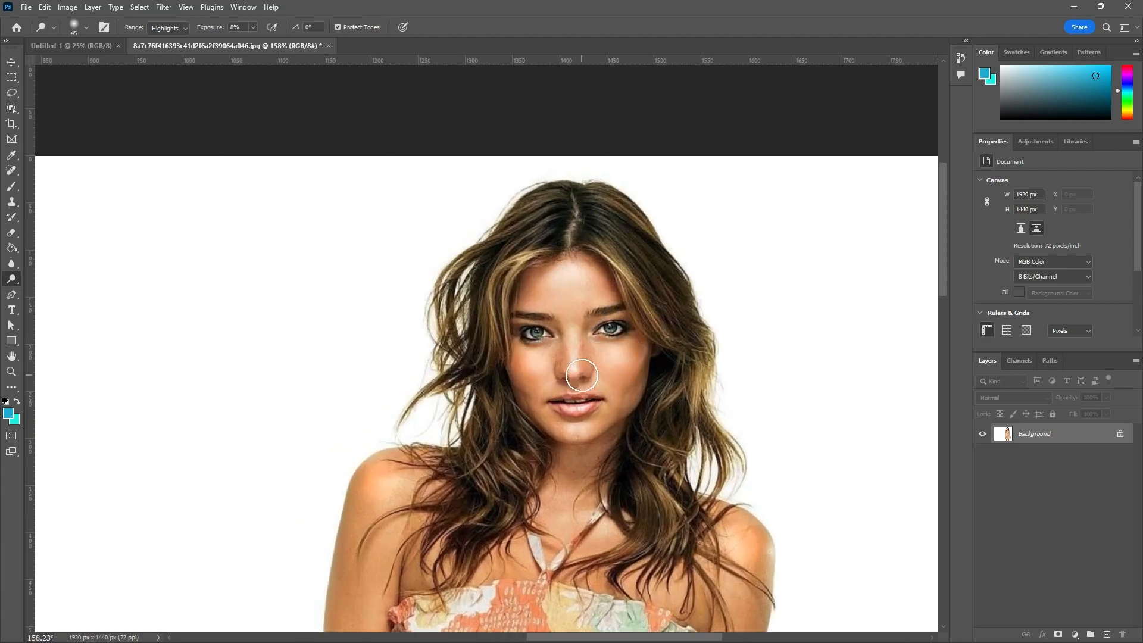
- Reduce the Dodge brush to 15 px and lighten the highlights from the nose tip up to the forehead
scroll(581, 375, up, 2)
key(bracketleft)
key(bracketleft)
key(bracketleft)
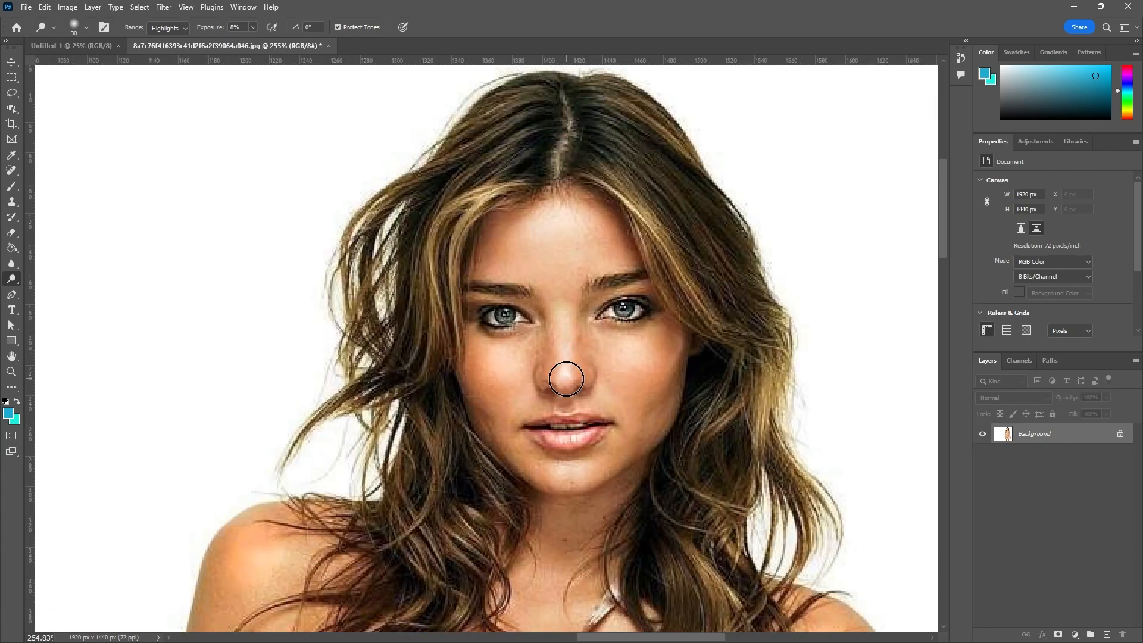
drag(565, 377, 566, 260)
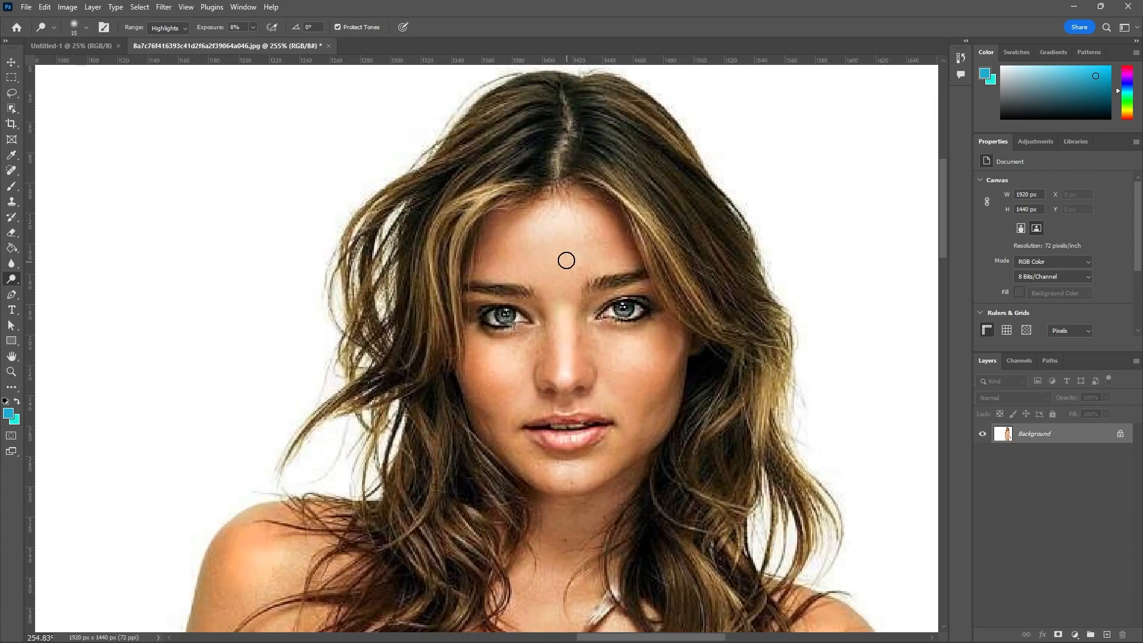
scroll(633, 441, down, 2)
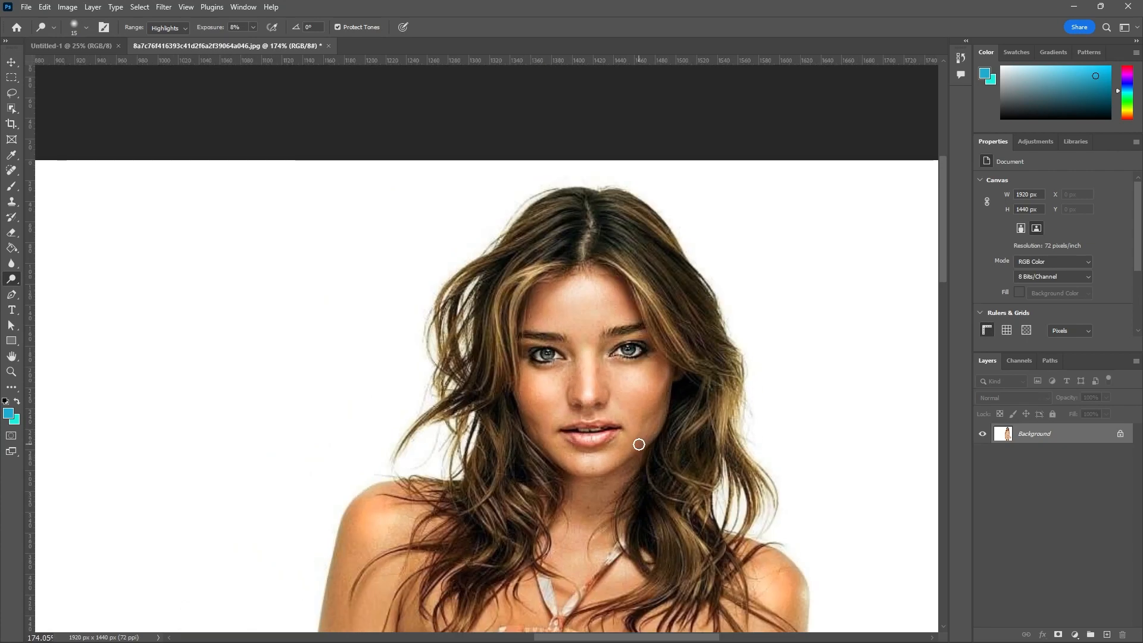
scroll(639, 457, down, 2)
scroll(655, 441, up, 1)
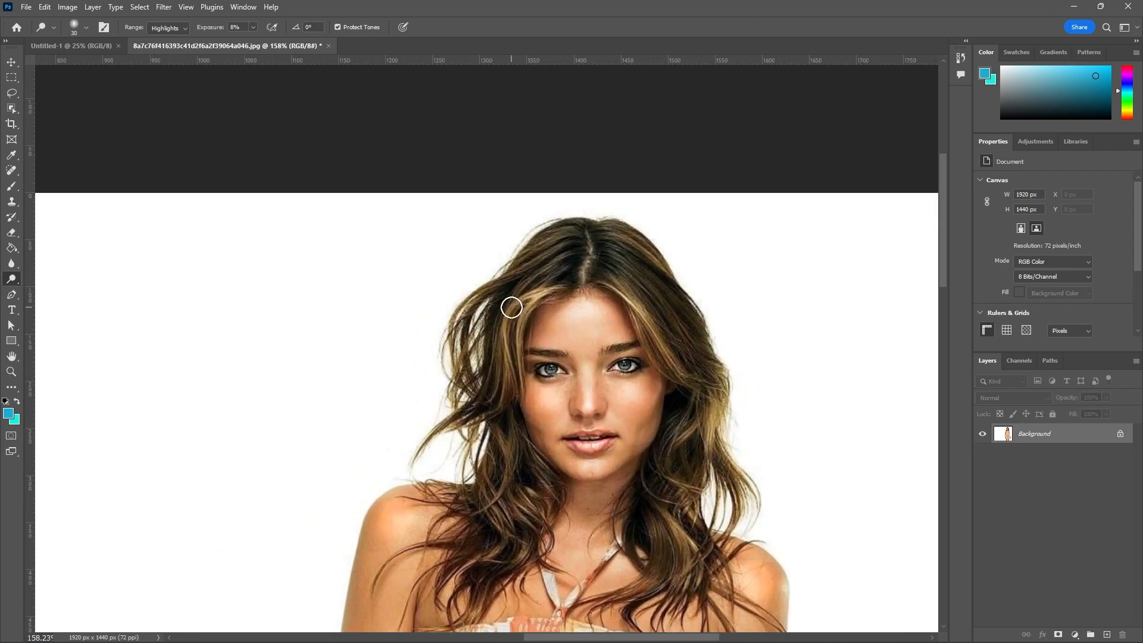
- Enlarge the Dodge brush to 40 px, set its range to Midtones, and lighten the hair
key(bracketright)
scroll(512, 307, up, 1)
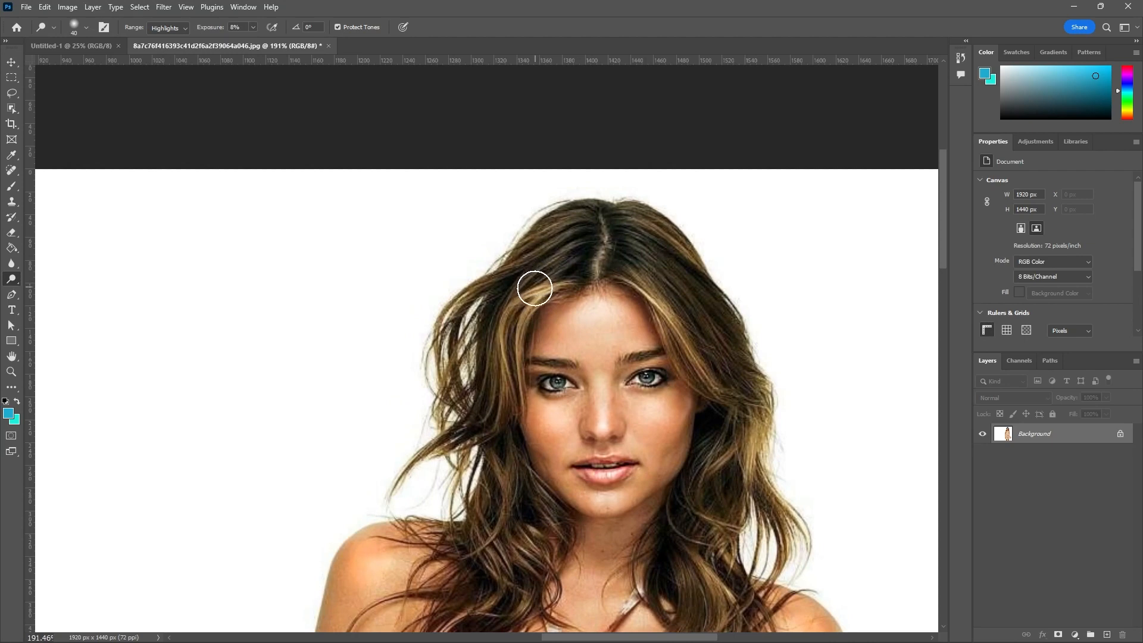
click(184, 28)
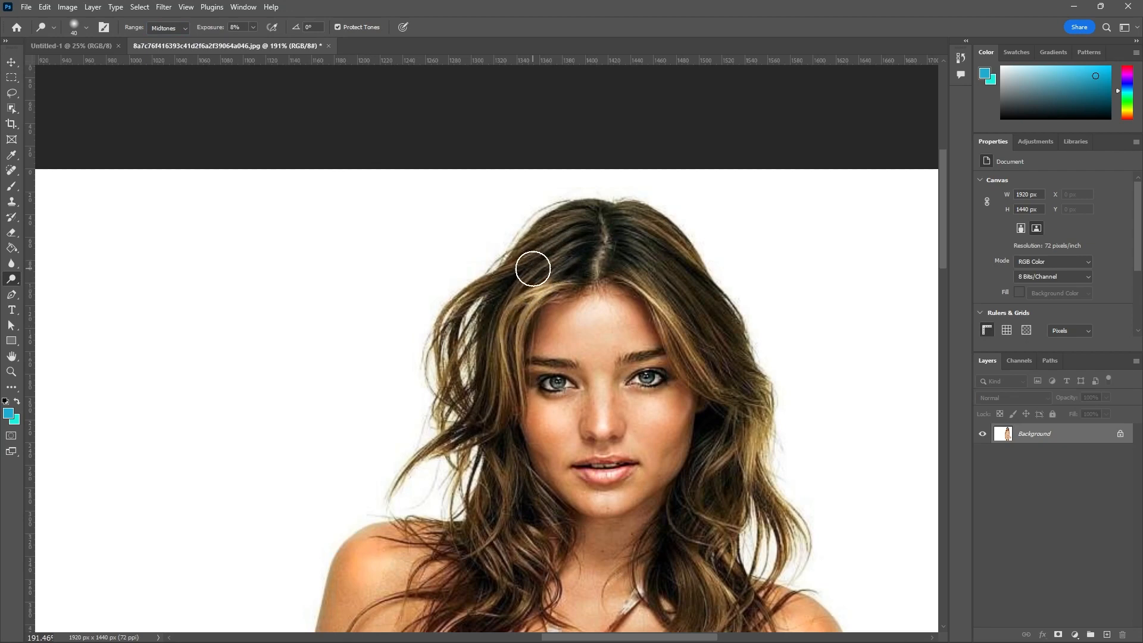
scroll(595, 268, down, 2)
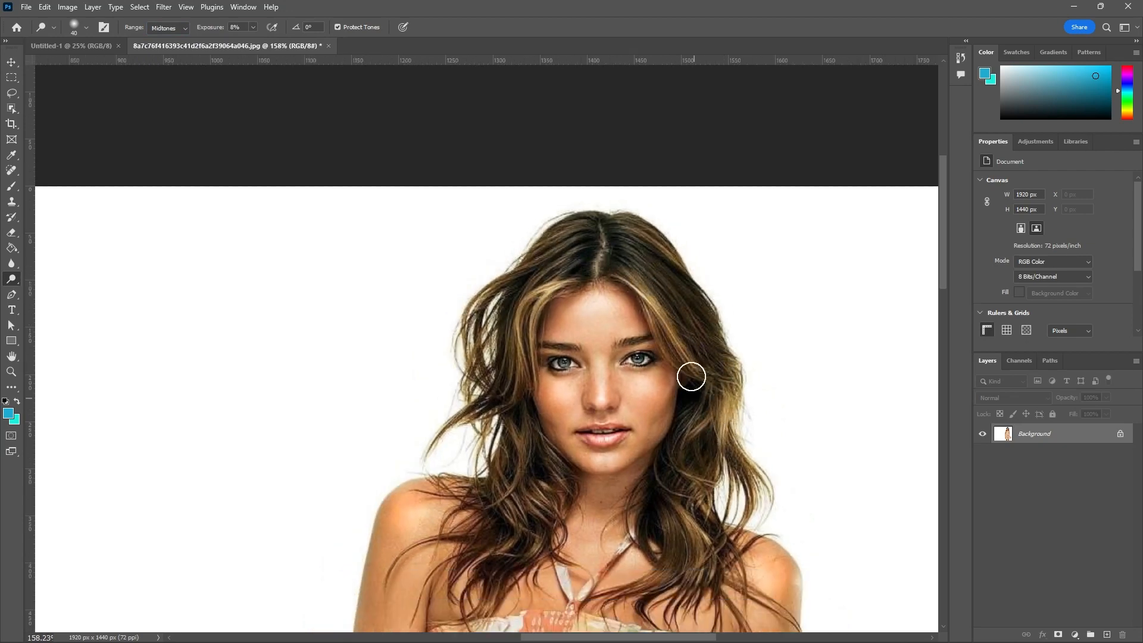
scroll(689, 375, down, 4)
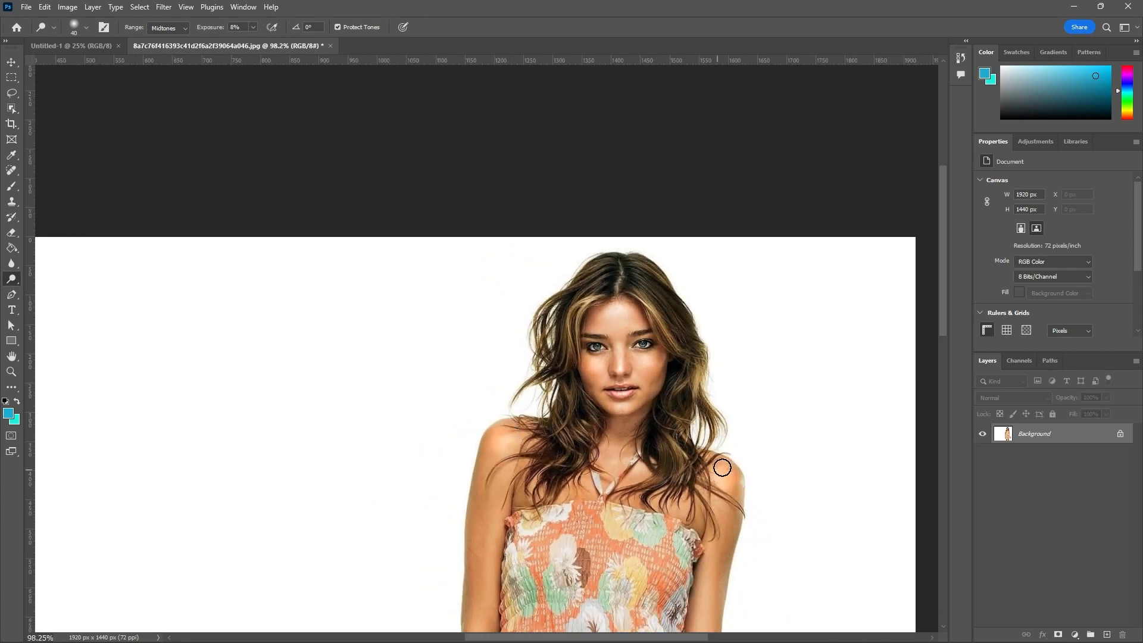
scroll(658, 472, up, 2)
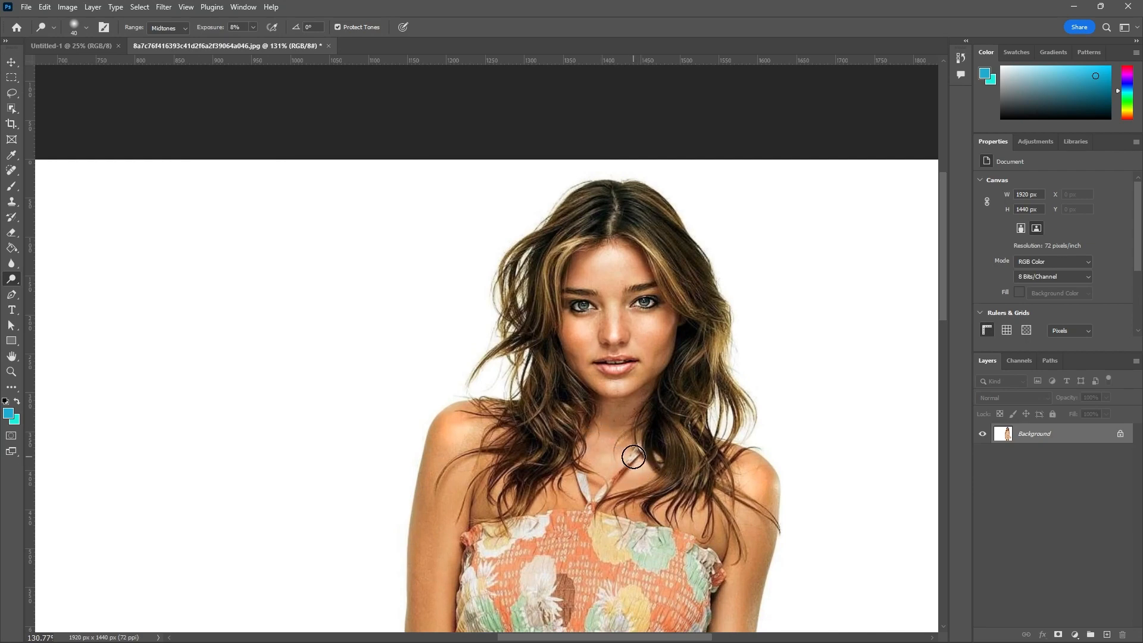
- Lighten the arm on the image's left with the 40 px Dodge brush
scroll(685, 434, down, 3)
scroll(683, 536, down, 2)
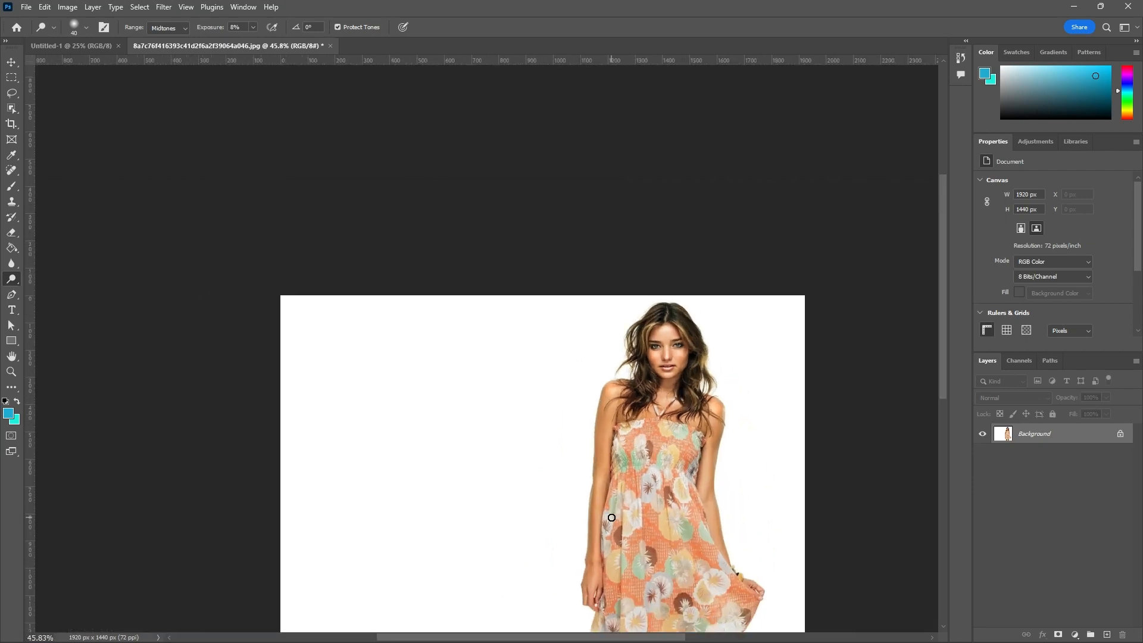
scroll(602, 502, up, 5)
mouse_move(593, 436)
mouse_down()
mouse_move(567, 595)
mouse_move(596, 395)
mouse_move(593, 465)
mouse_move(571, 409)
mouse_up()
scroll(589, 417, down, 2)
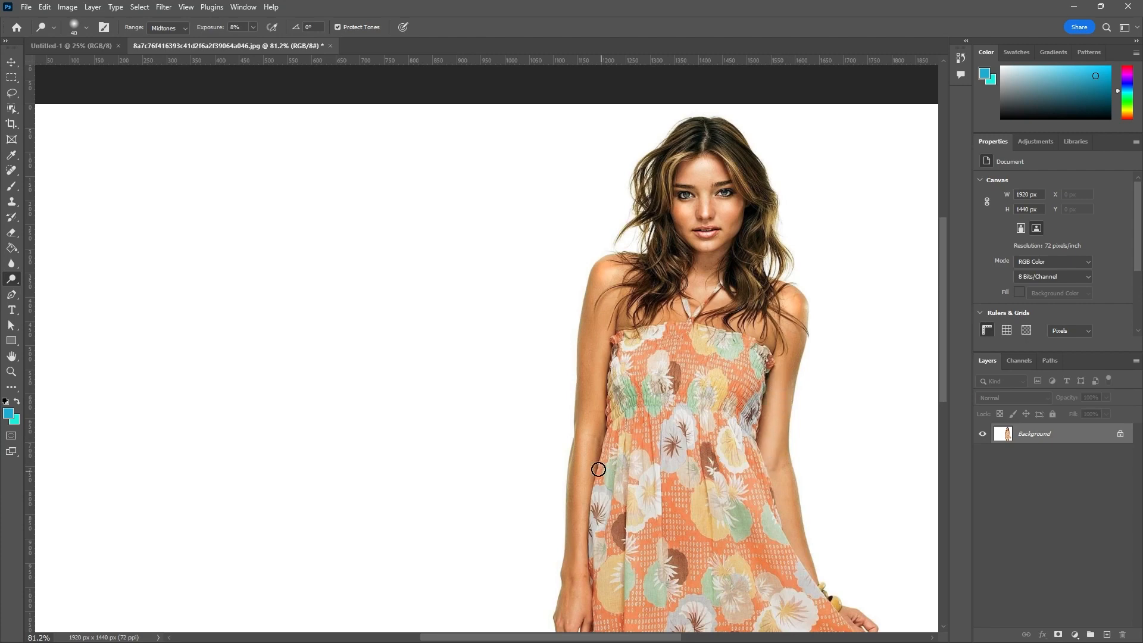
scroll(572, 443, down, 2)
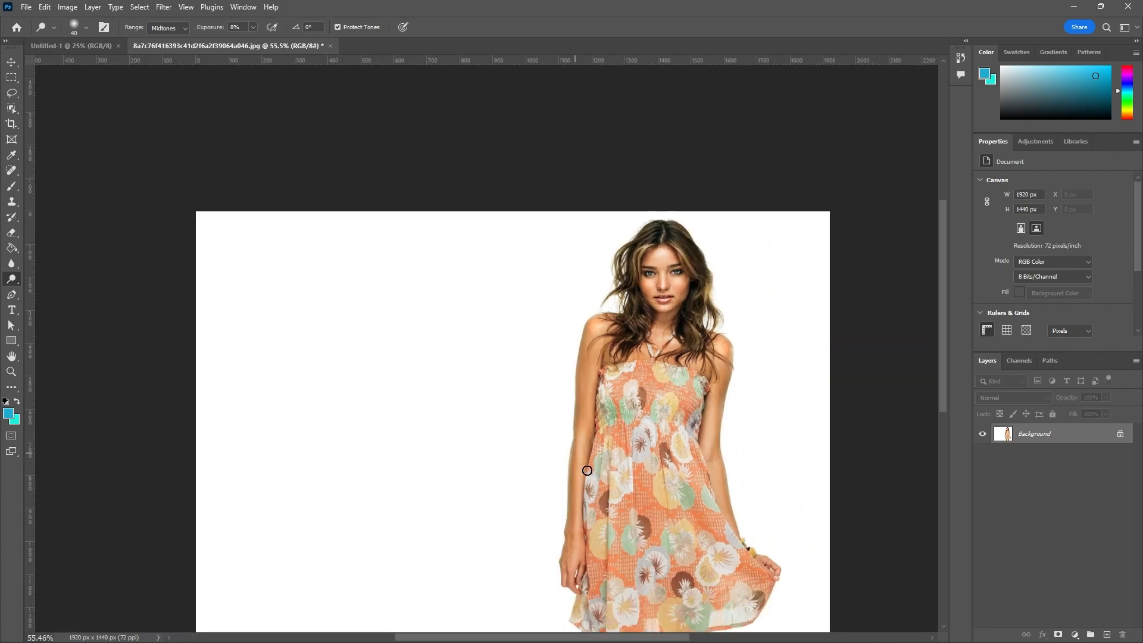
- Switch from the Dodge tool to the Burn tool and reduce its brush to 20 px for work on the face
scroll(718, 550, up, 2)
scroll(482, 523, down, 4)
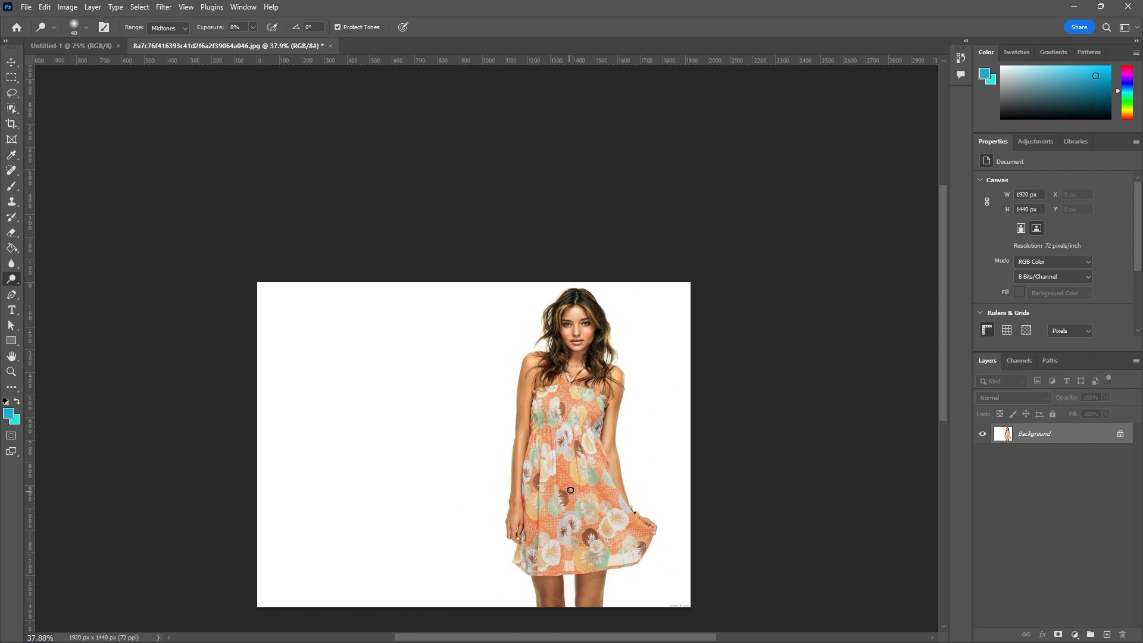
scroll(551, 348, up, 5)
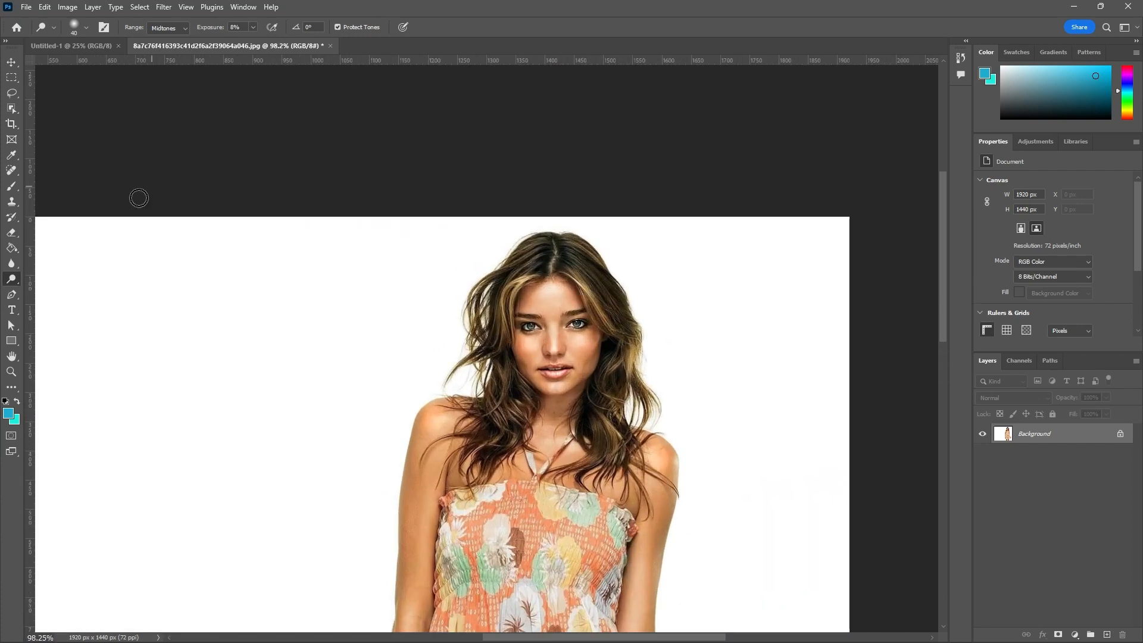
right_click(16, 282)
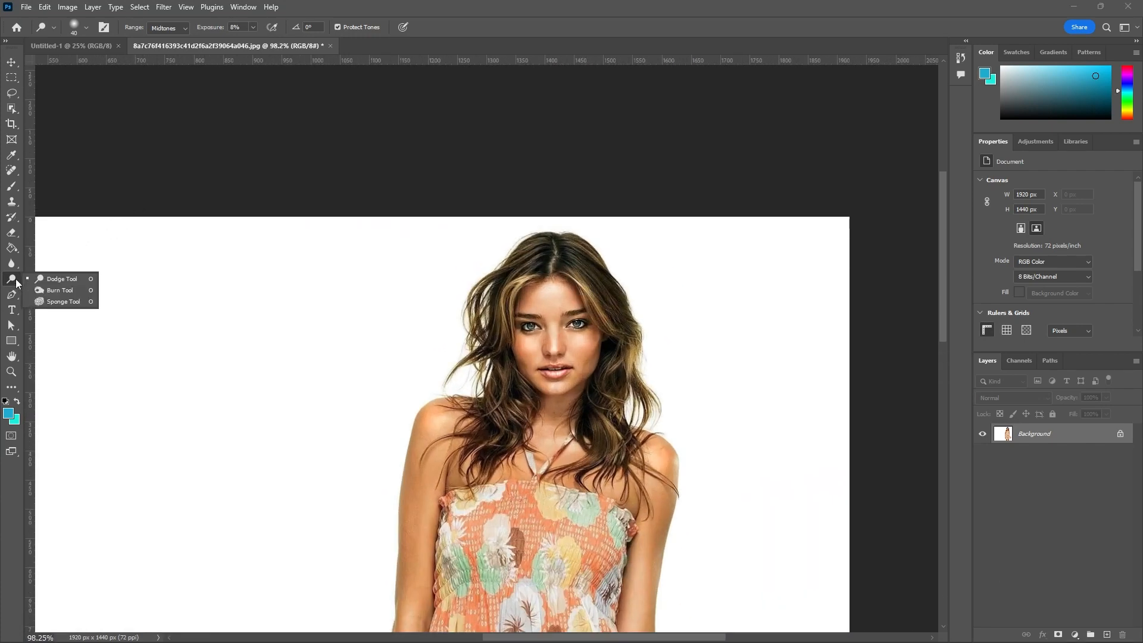
click(40, 290)
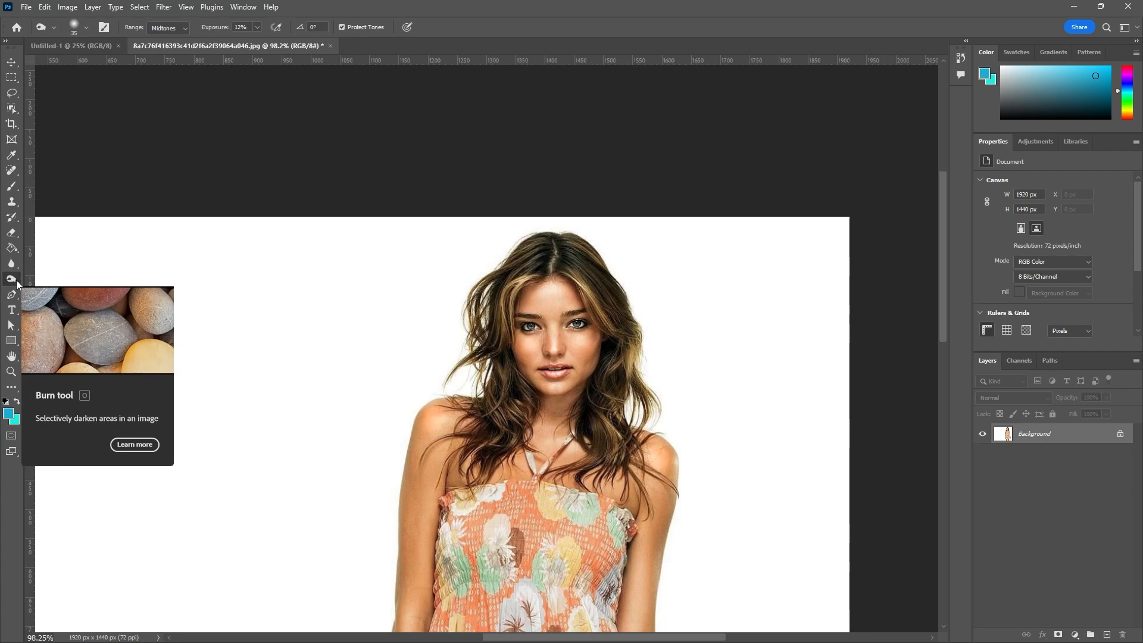
scroll(553, 333, up, 5)
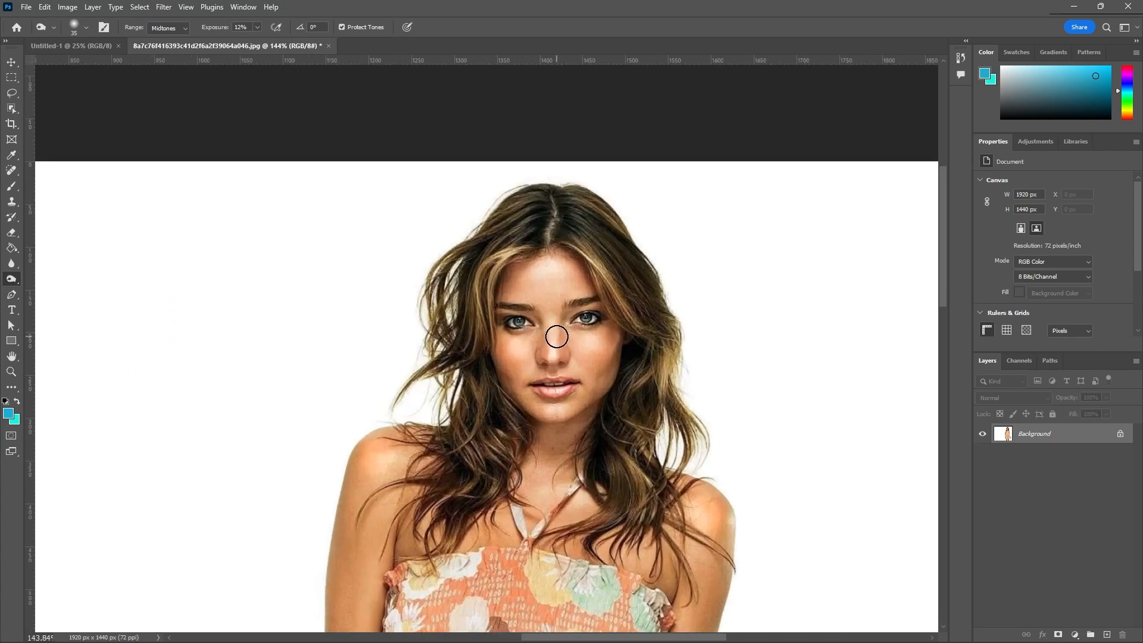
scroll(553, 337, up, 2)
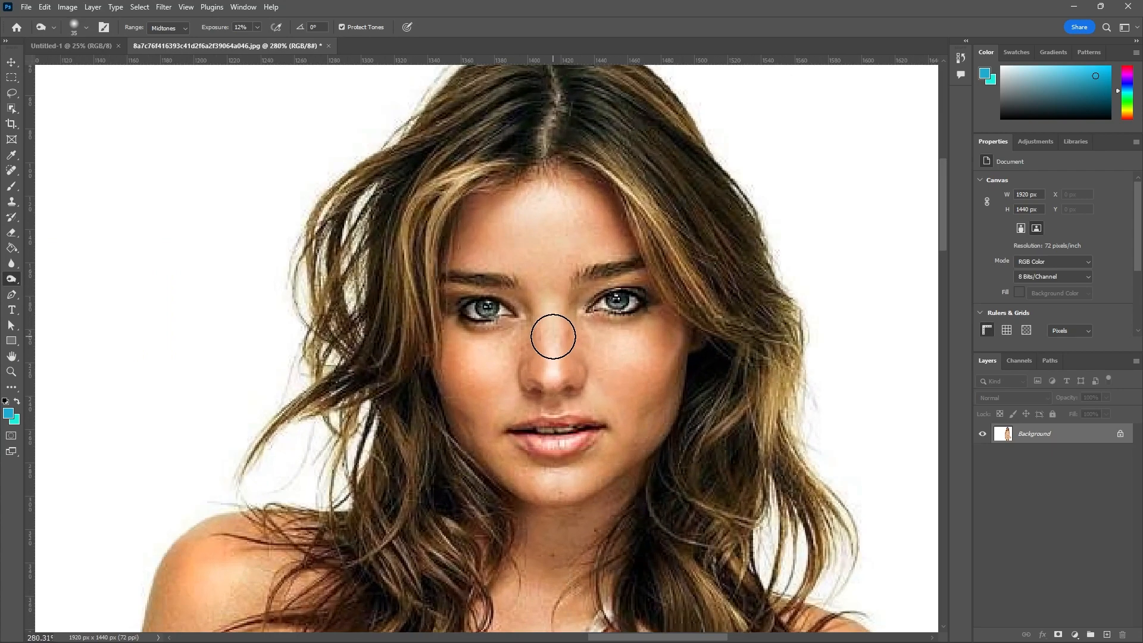
key(bracketleft)
key(bracketleft)
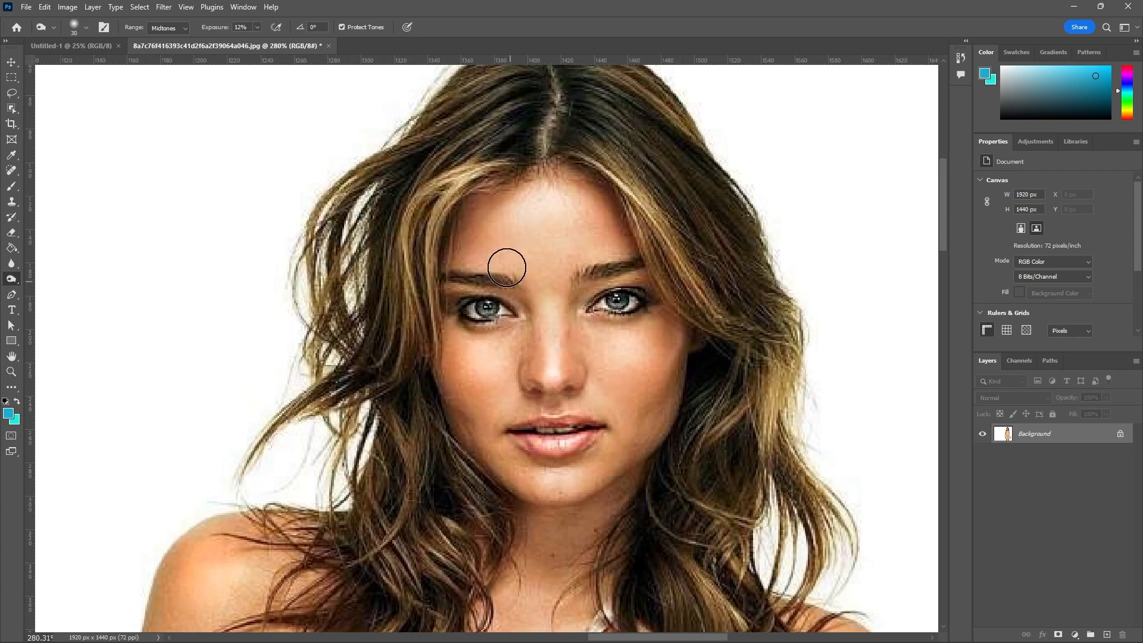
scroll(492, 222, up, 2)
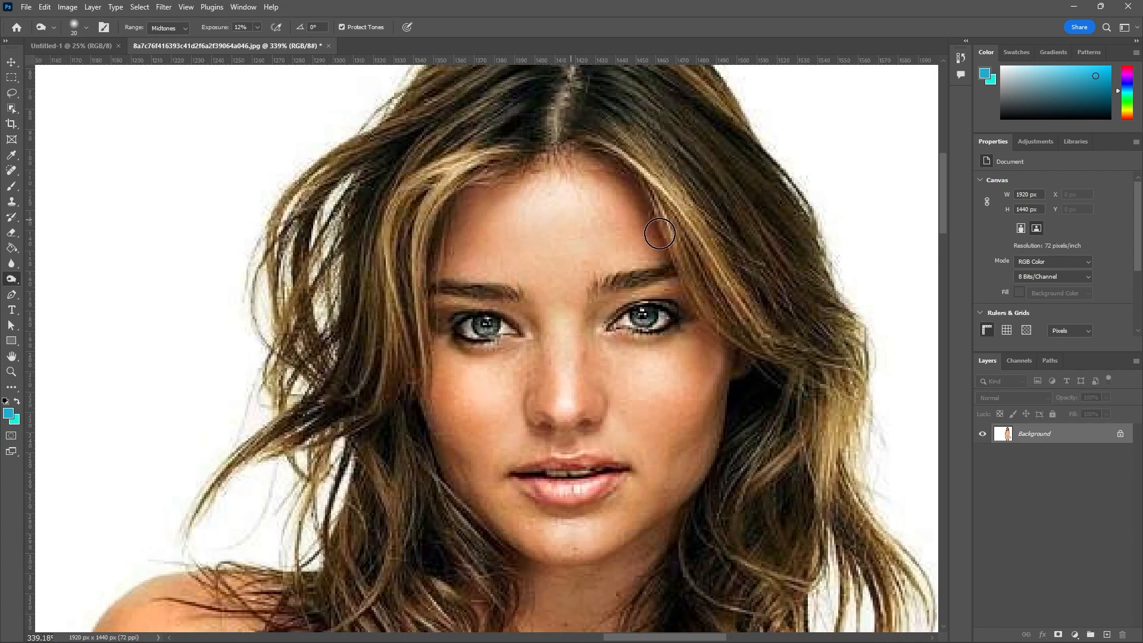
scroll(658, 234, down, 2)
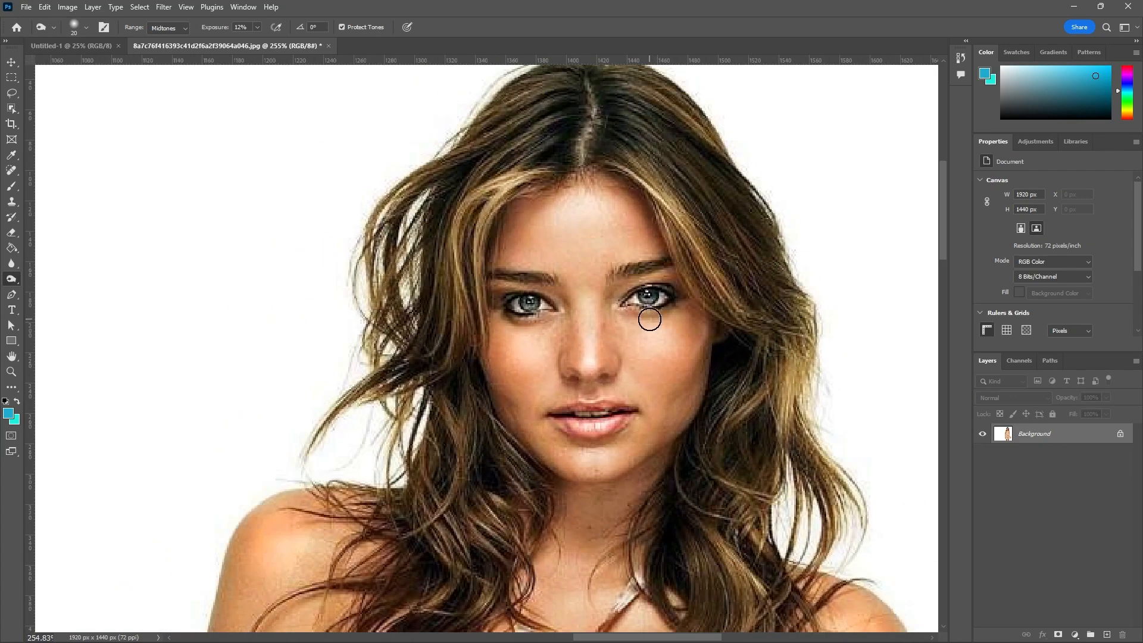
scroll(536, 340, up, 3)
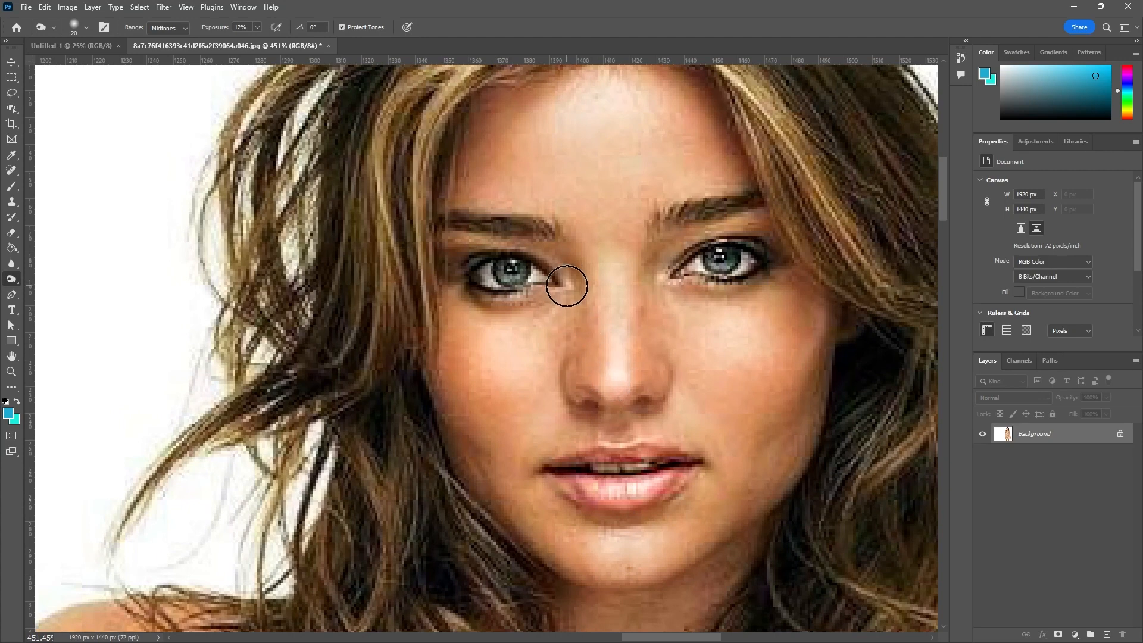
- Reduce the Burn brush to 9 px, raise the exposure to 15%, and darken both sides of the nose from the inner eye corners down
key(bracketleft)
key(bracketleft)
scroll(563, 265, up, 1)
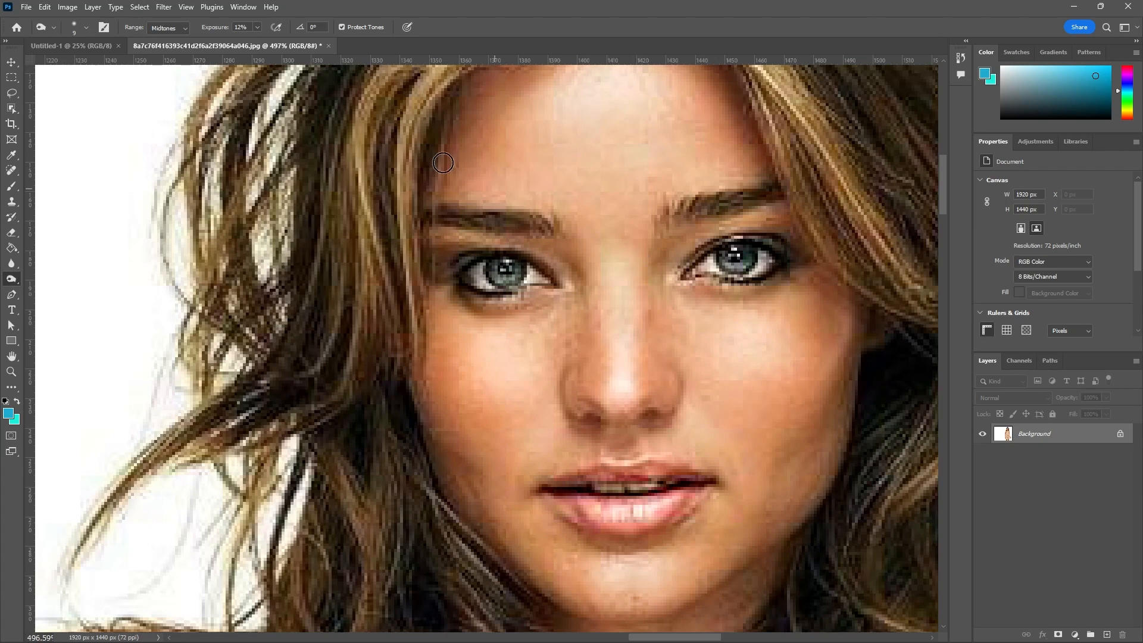
click(257, 28)
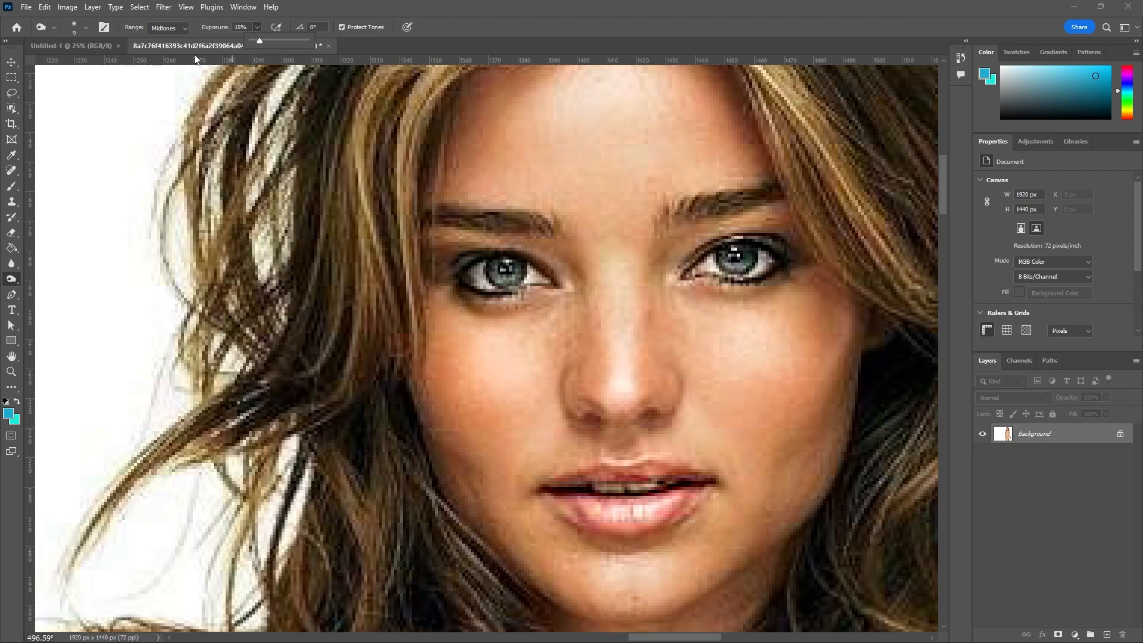
scroll(553, 295, up, 1)
scroll(560, 262, down, 1)
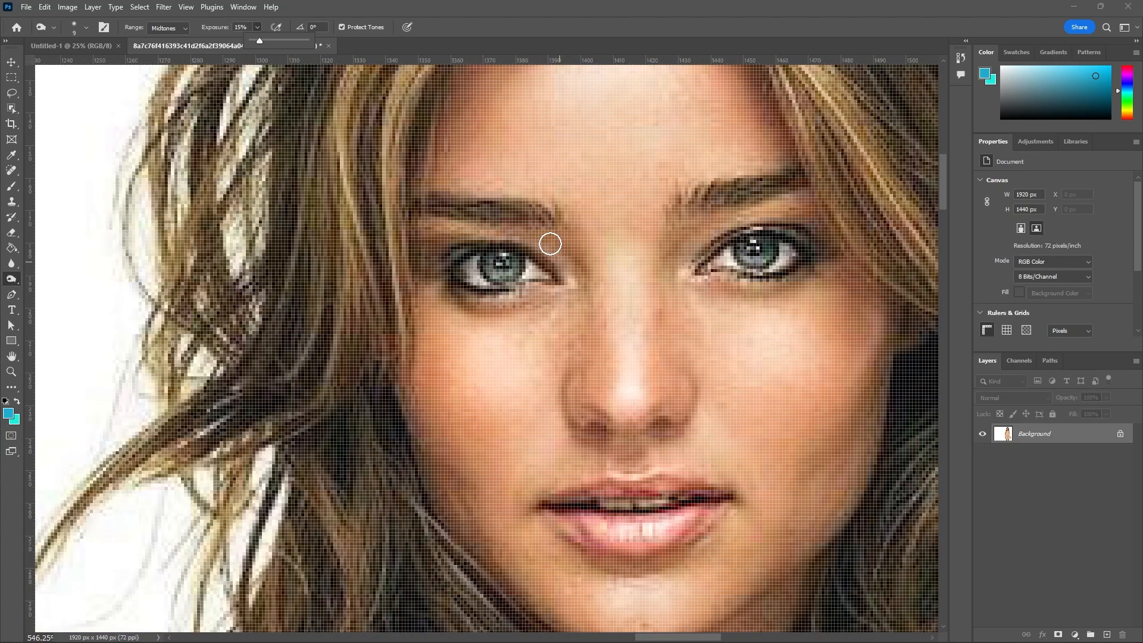
mouse_move(547, 242)
mouse_down()
mouse_move(565, 253)
mouse_move(582, 331)
mouse_move(575, 265)
mouse_move(581, 359)
mouse_up()
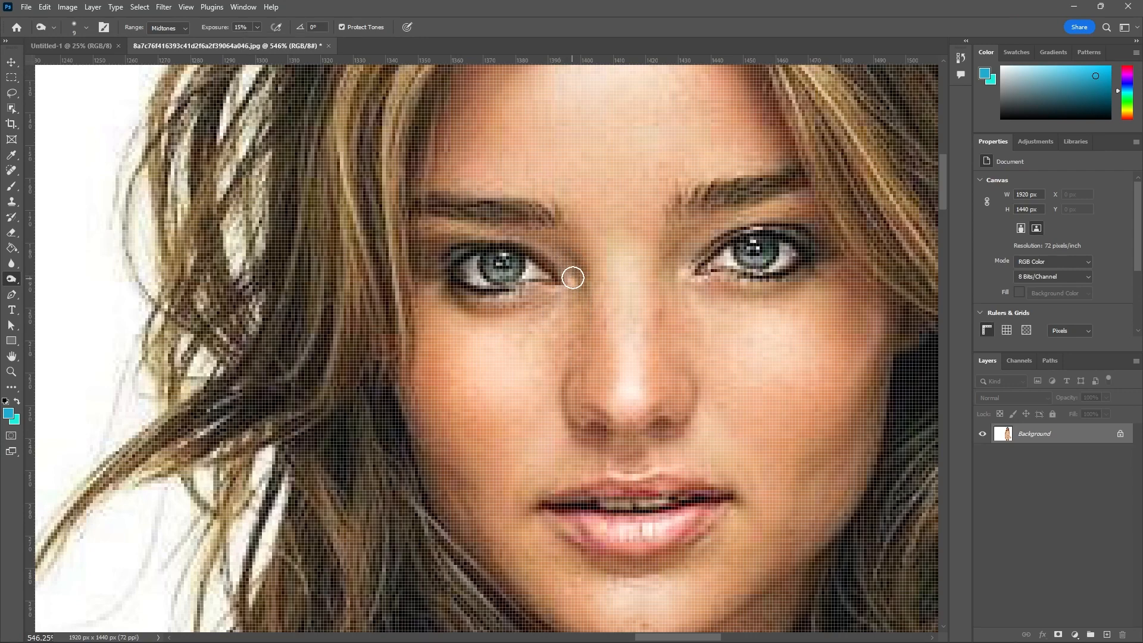
drag(572, 277, 566, 389)
mouse_move(690, 245)
mouse_down()
mouse_move(677, 262)
mouse_move(671, 350)
mouse_move(690, 243)
mouse_move(675, 352)
mouse_up()
scroll(666, 346, down, 4)
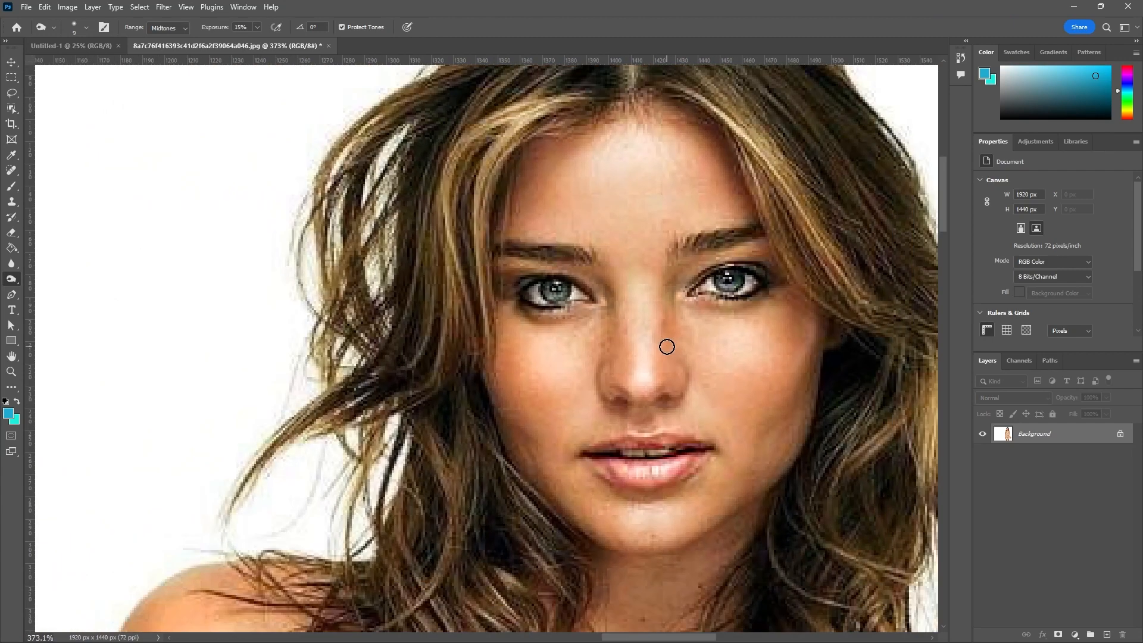
scroll(595, 298, up, 2)
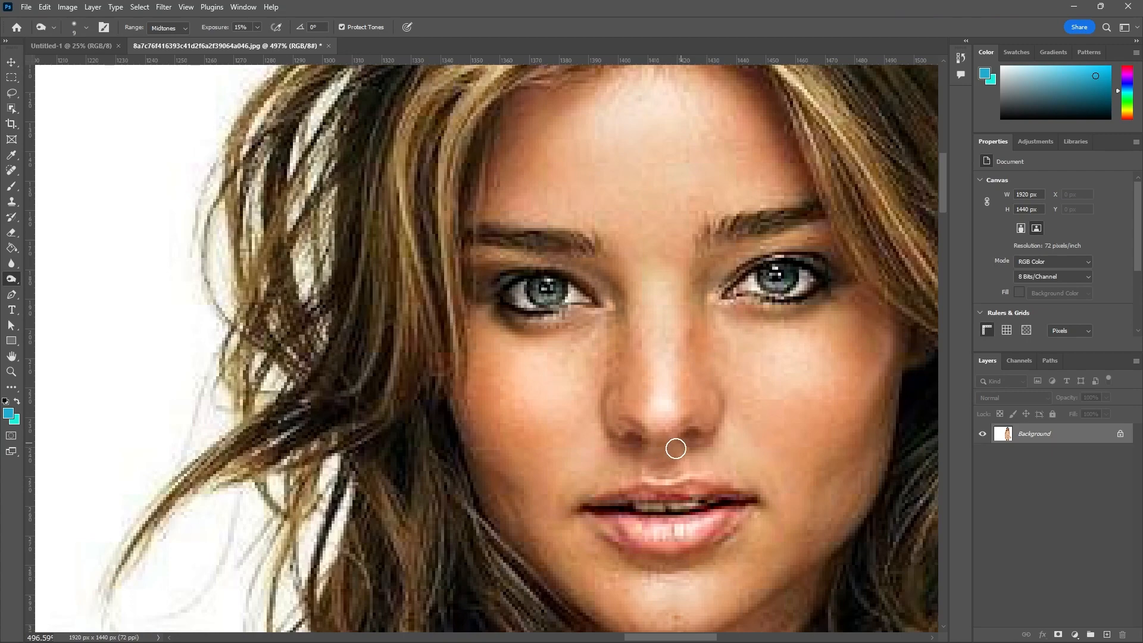
scroll(660, 470, down, 2)
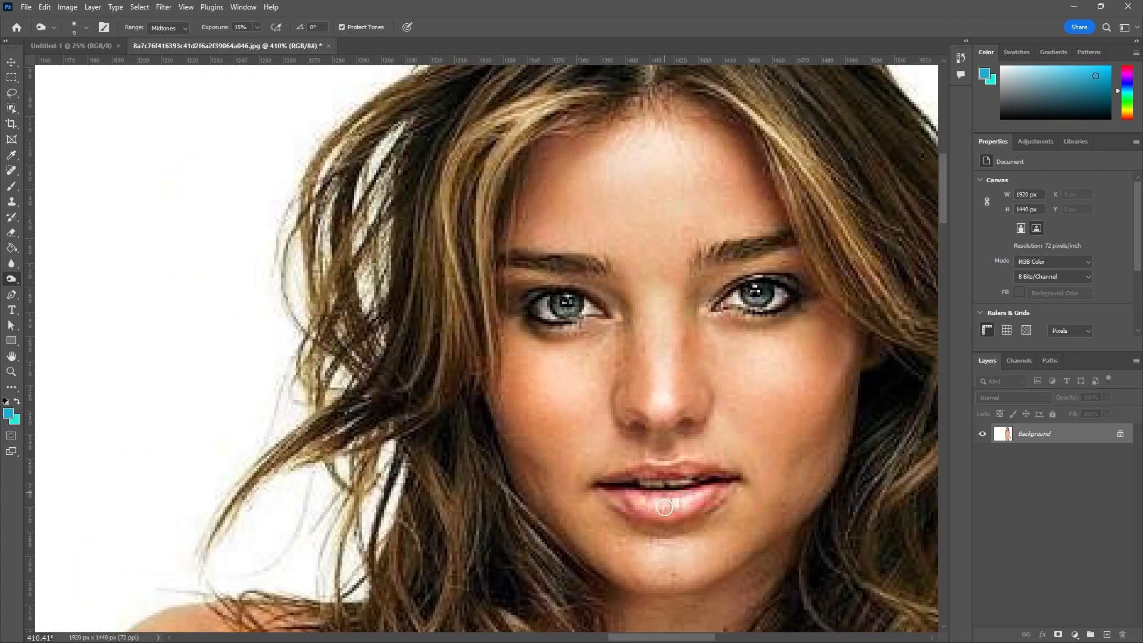
scroll(664, 507, up, 2)
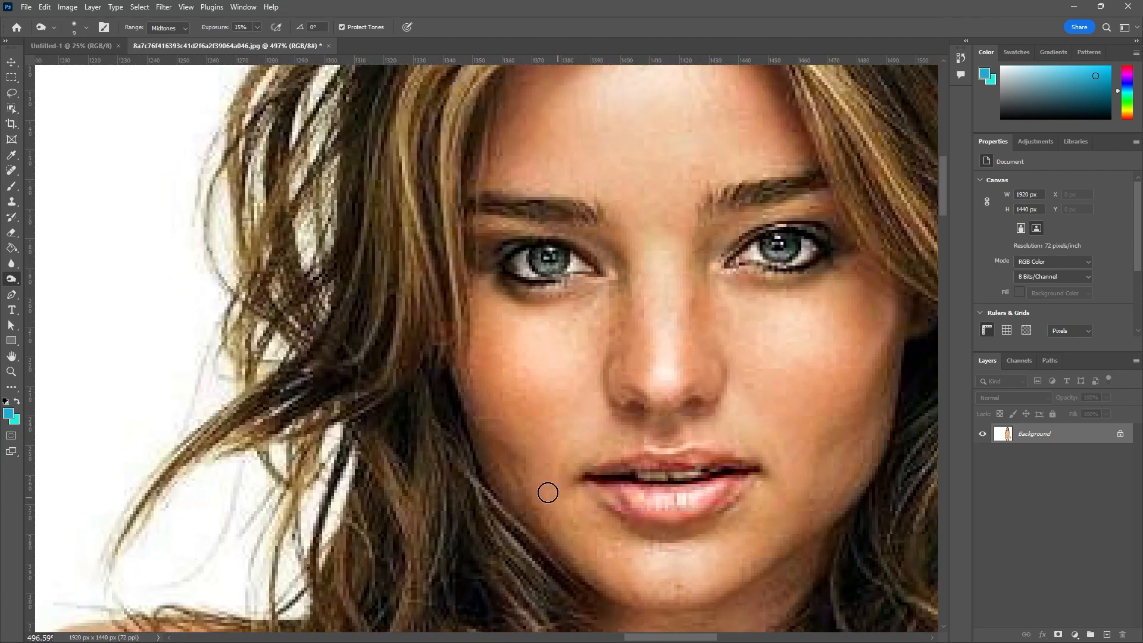
- Enlarge the Burn brush to 20 px and darken the skin along the forehead hairline and beneath the jaw
key(bracketright)
key(bracketright)
scroll(543, 524, down, 2)
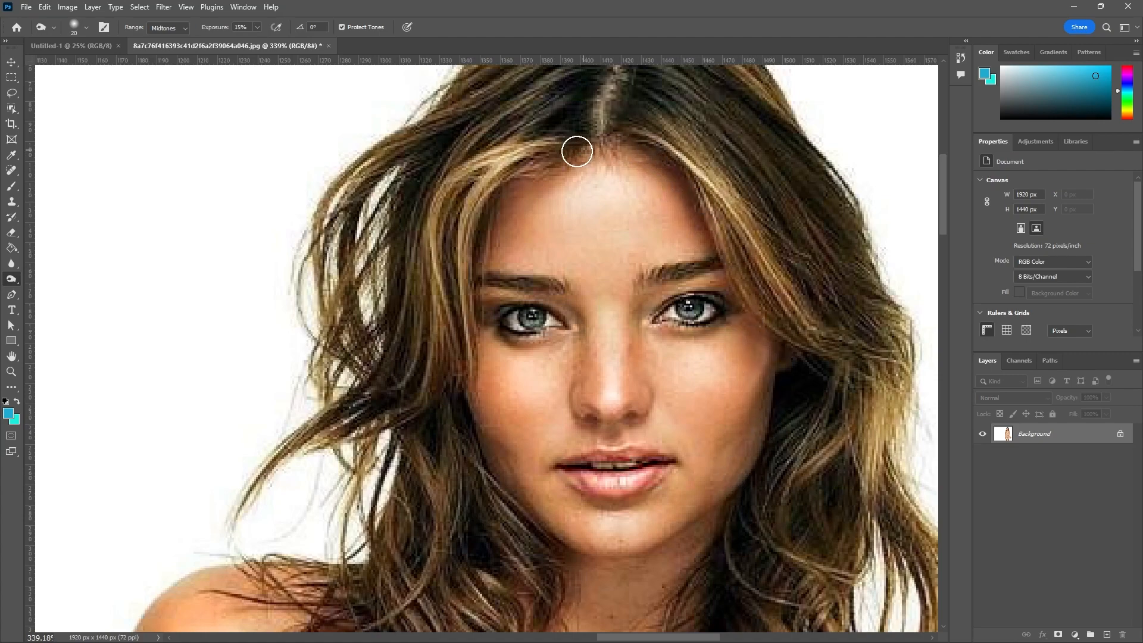
scroll(551, 193, down, 2)
scroll(616, 322, down, 1)
scroll(651, 439, up, 3)
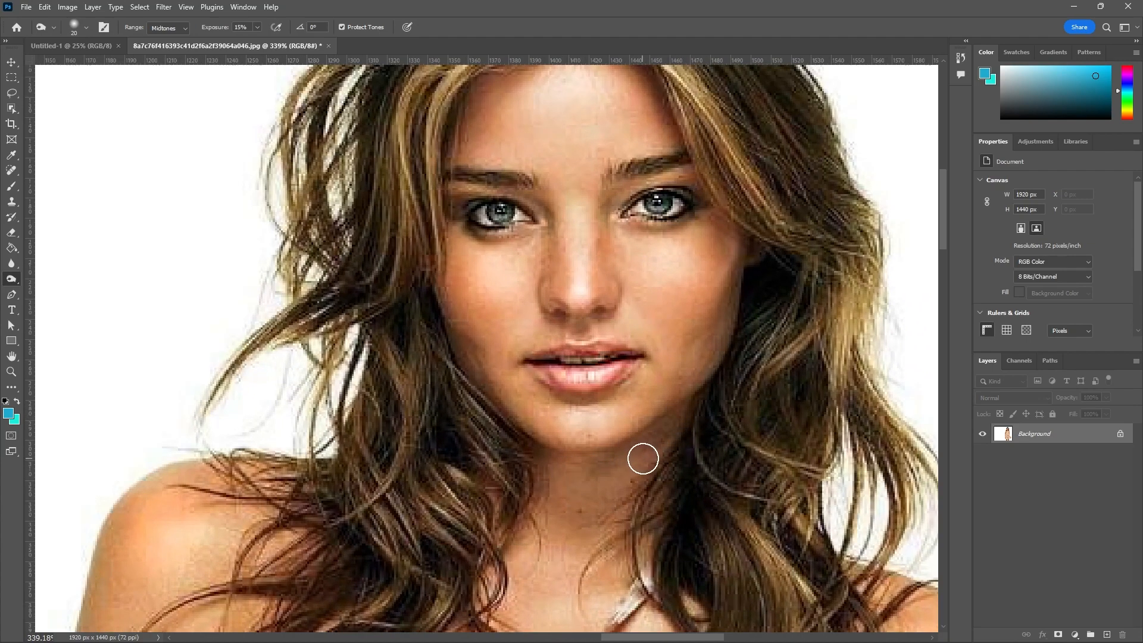
scroll(553, 472, down, 3)
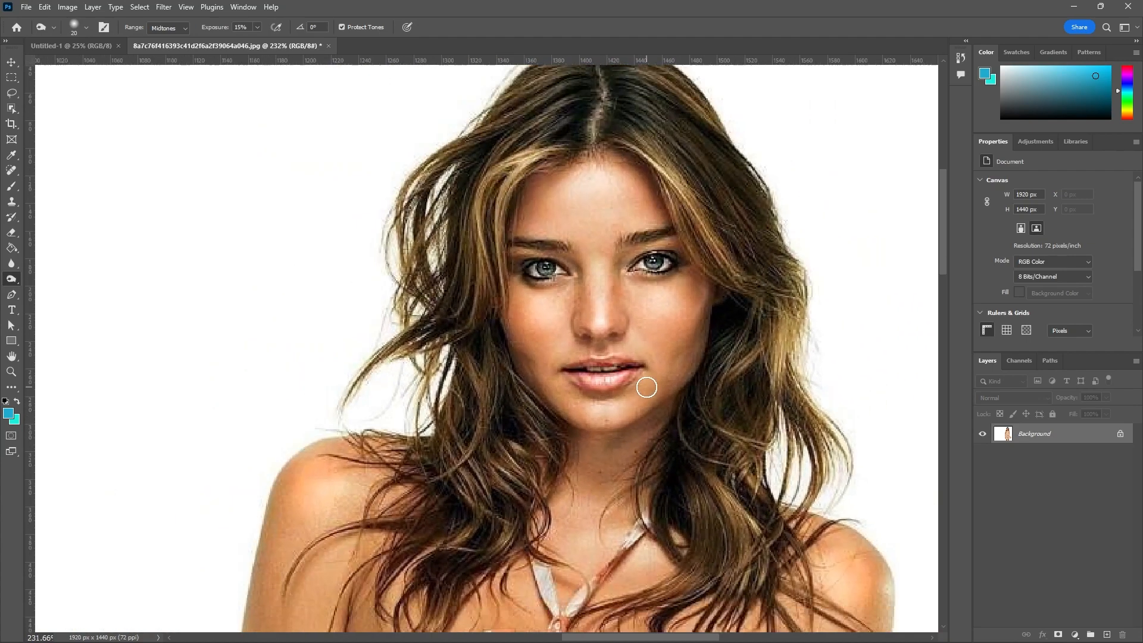
scroll(285, 495, up, 1)
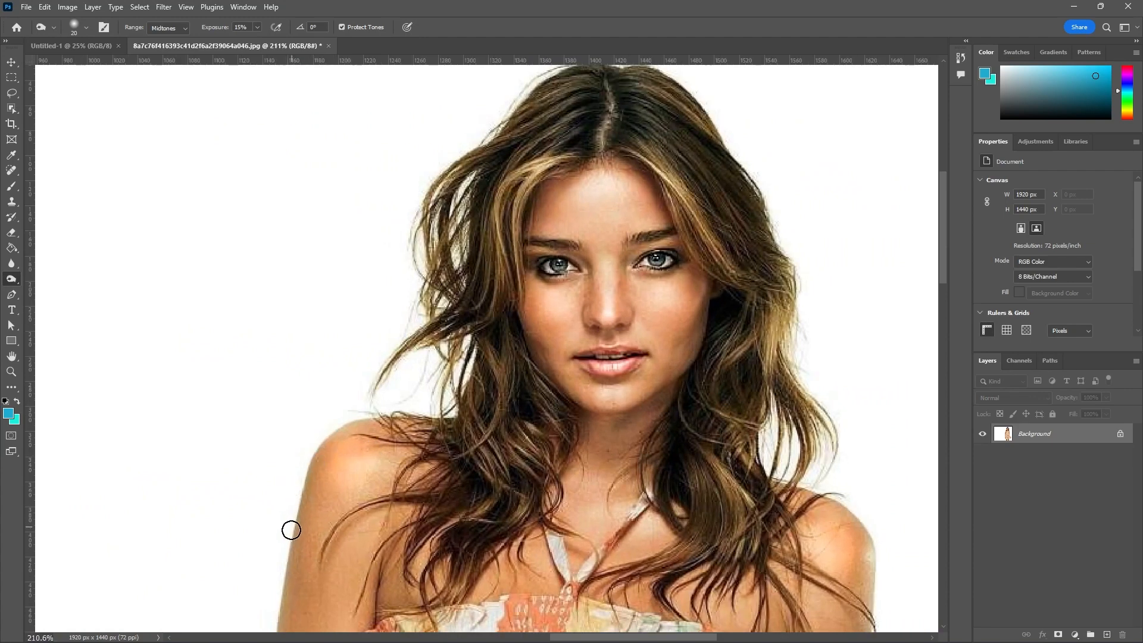
- Darken the outer edges of the arms and the cheek on the image's right with the 20 px Burn brush
scroll(453, 329, down, 3)
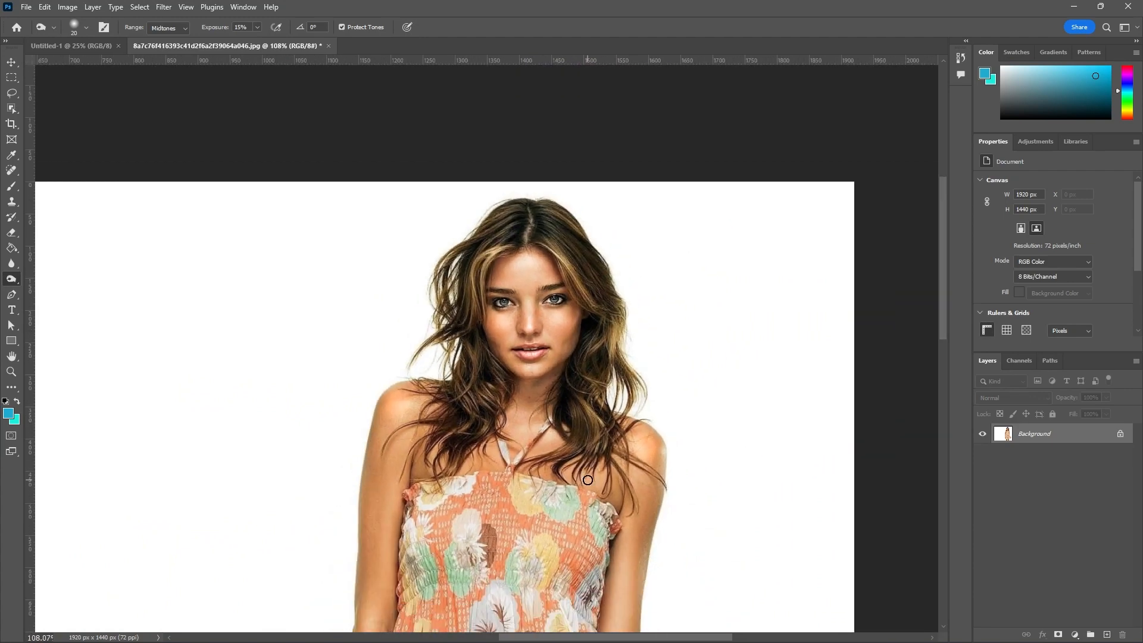
scroll(588, 480, up, 3)
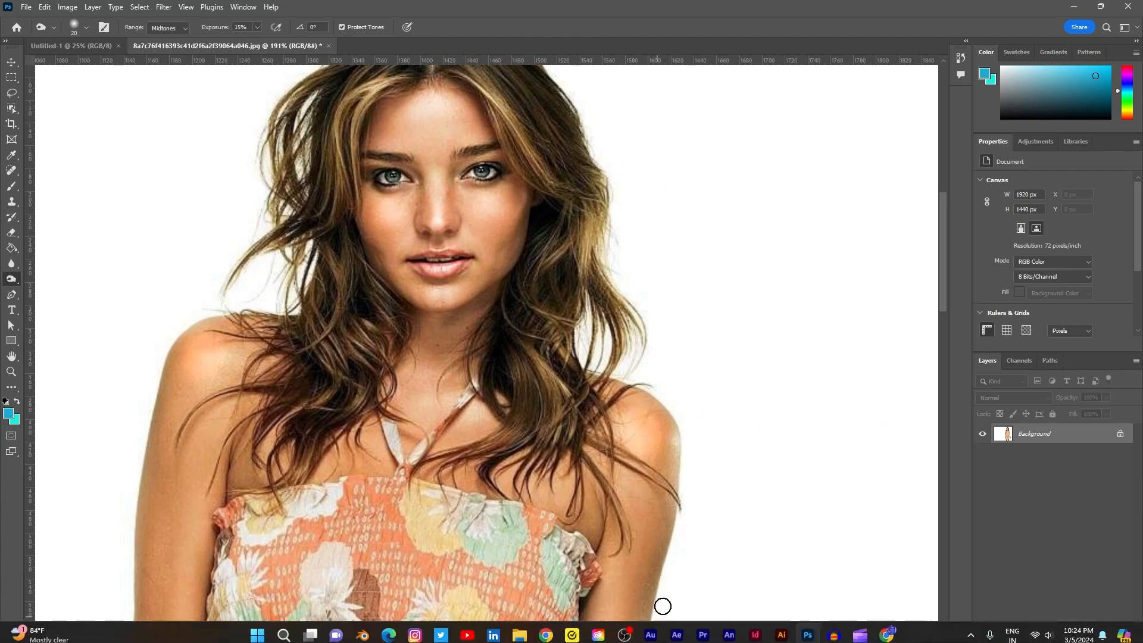
scroll(492, 248, down, 2)
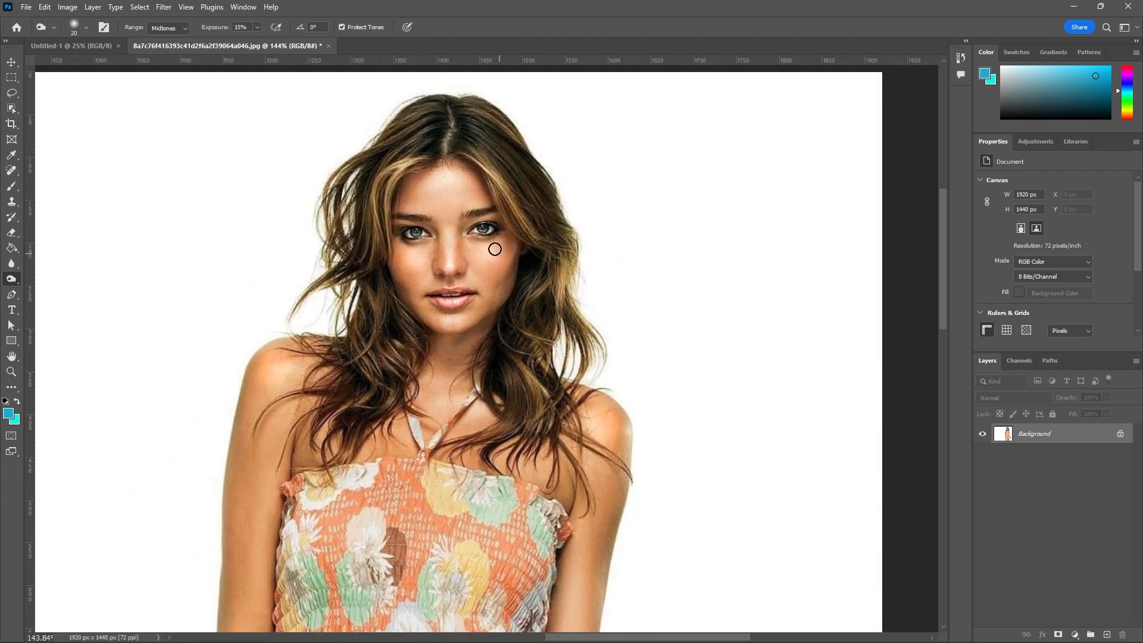
scroll(416, 285, up, 5)
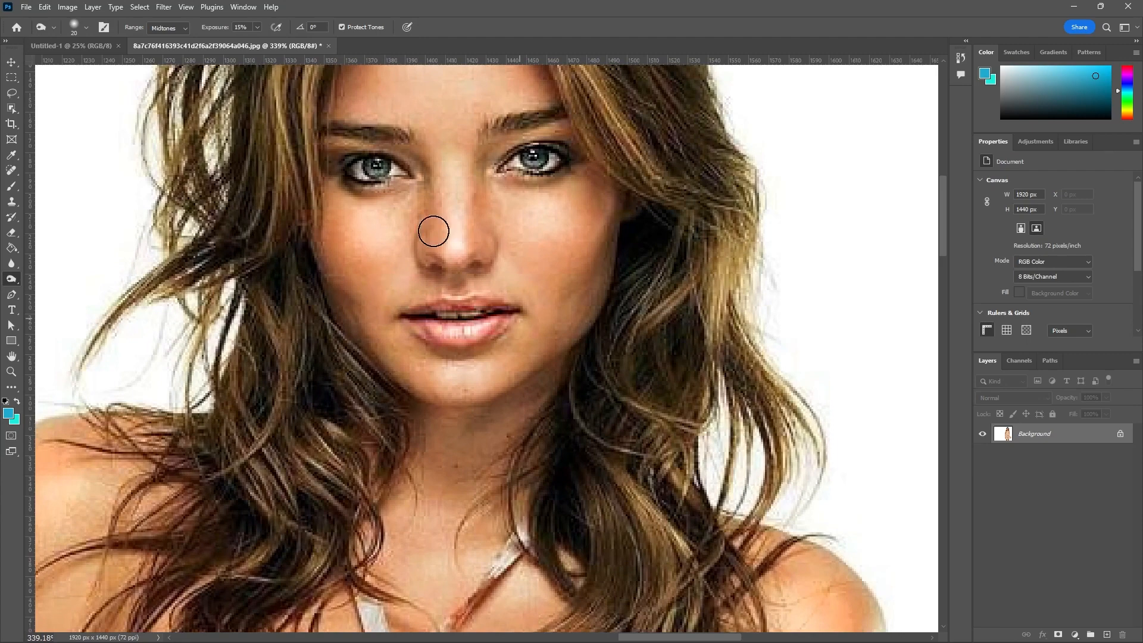
scroll(431, 197, down, 3)
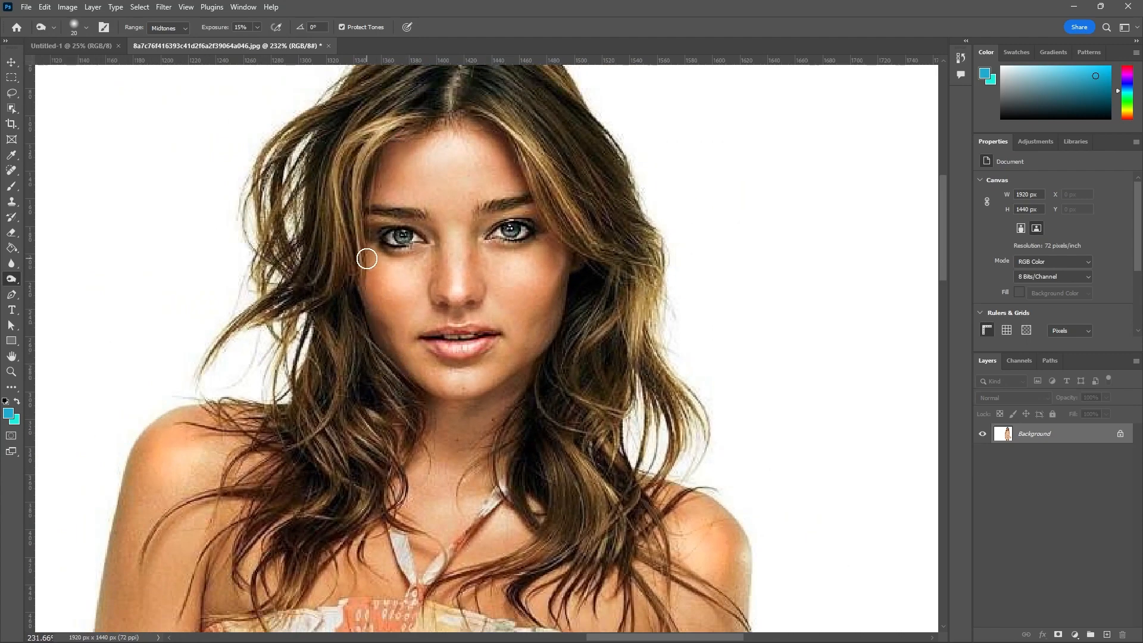
drag(566, 301, 564, 261)
- Reduce the Burn brush to 9 px again and refine the shading beside the nose
scroll(438, 243, up, 6)
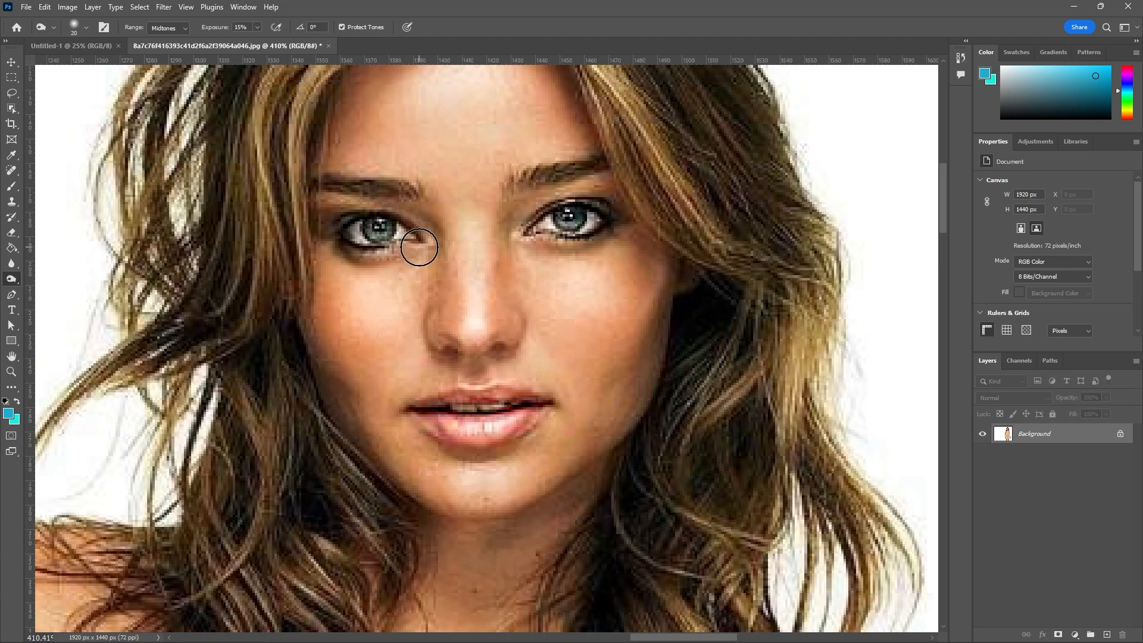
key([)
scroll(415, 254, up, 1)
key(bracketleft)
key(bracketleft)
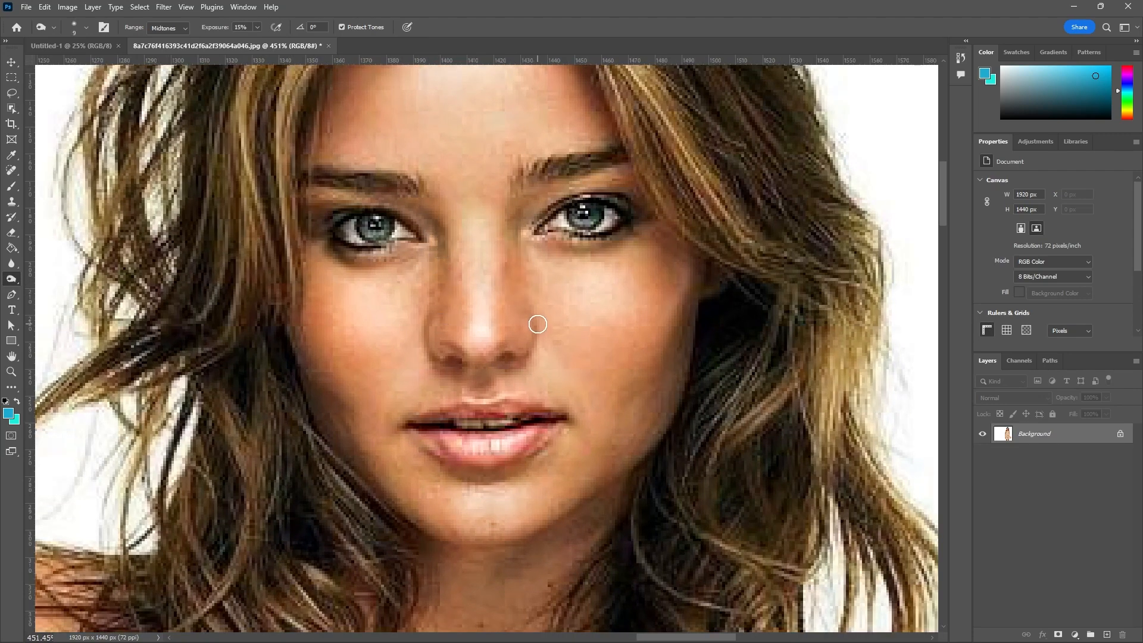
scroll(522, 380, down, 10)
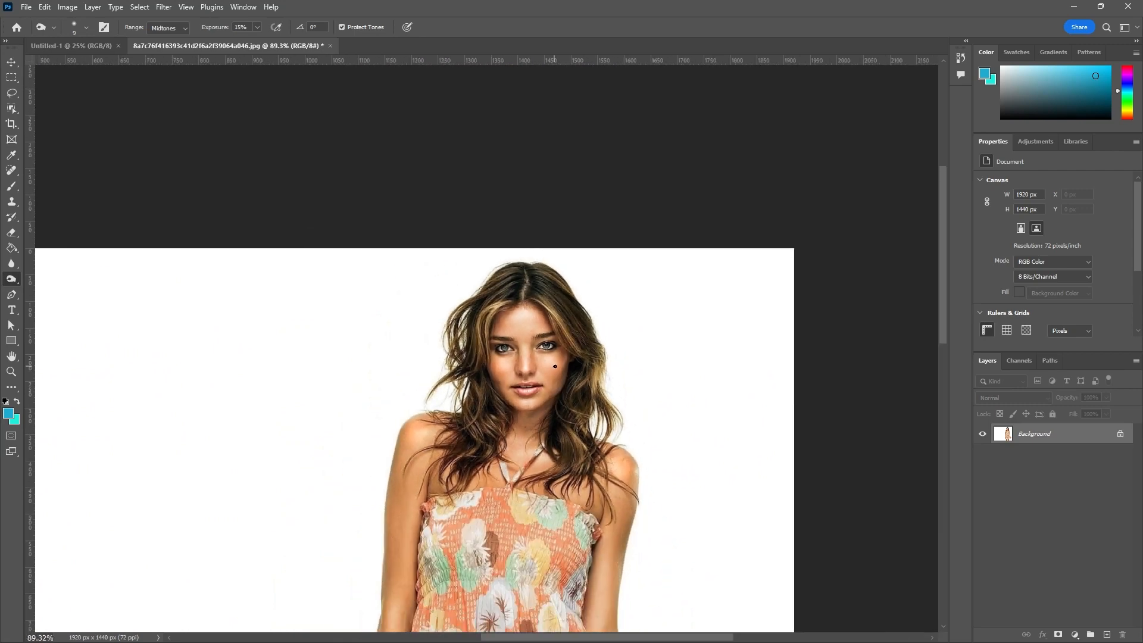
scroll(527, 389, up, 5)
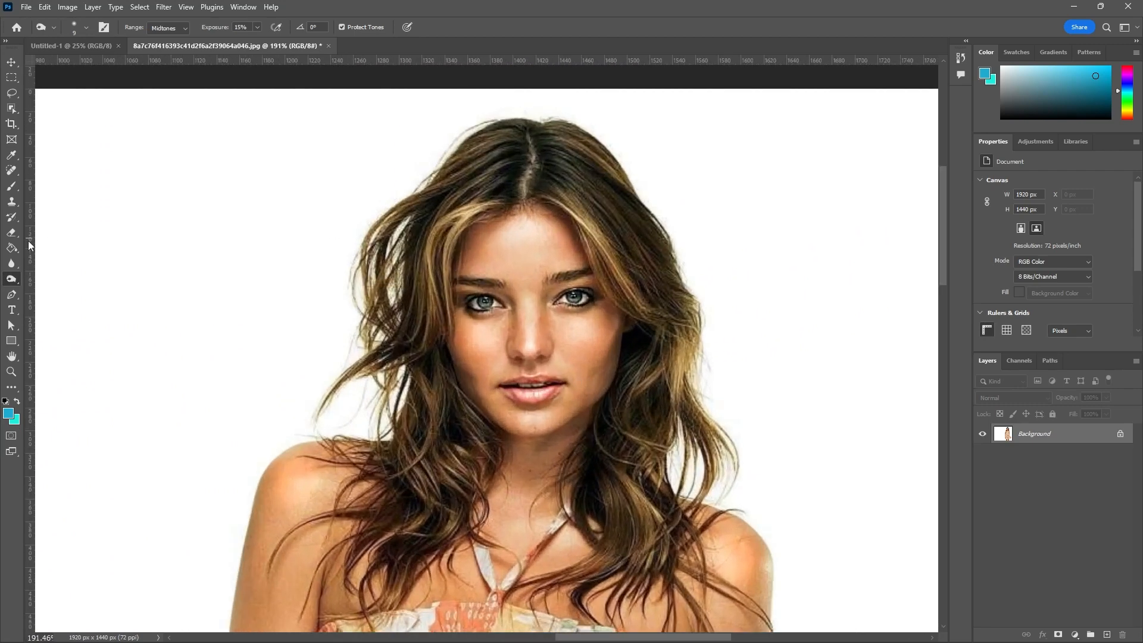
- Switch to the Sponge tool, enlarge its brush to 40 px, and saturate the shoulder on the image's left in Saturate mode
right_click(12, 282)
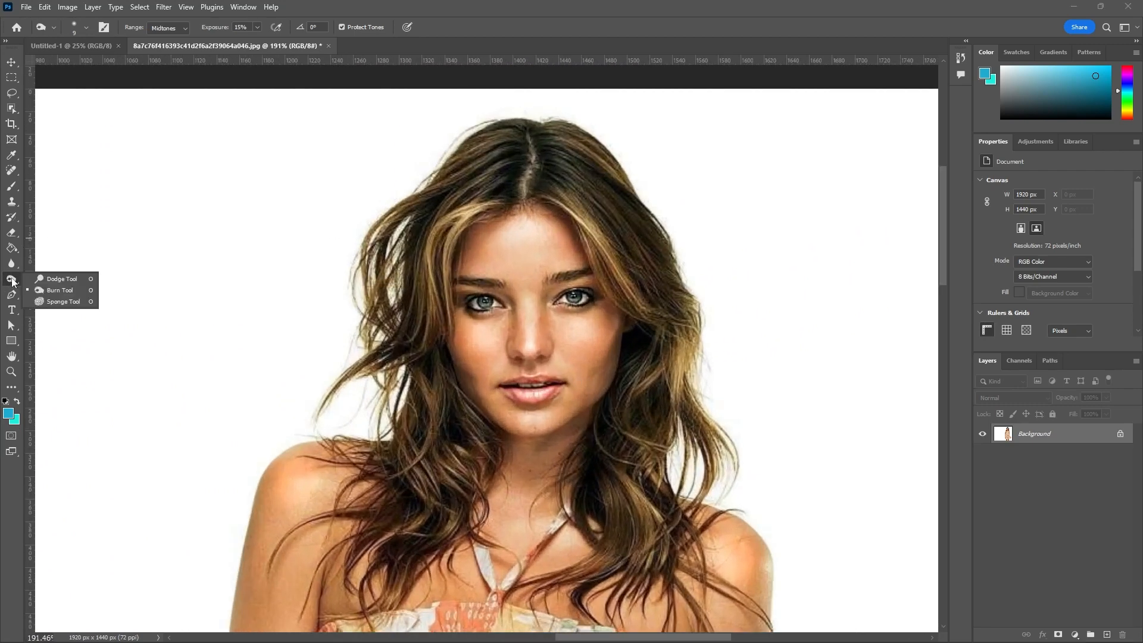
click(72, 301)
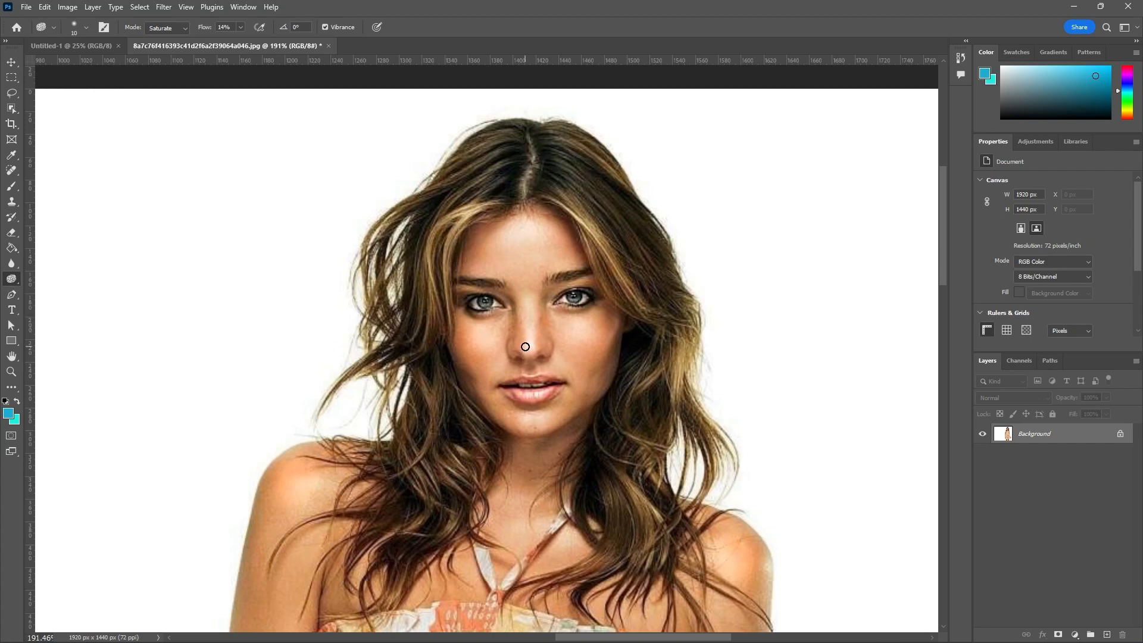
key(bracketright)
scroll(536, 212, down, 2)
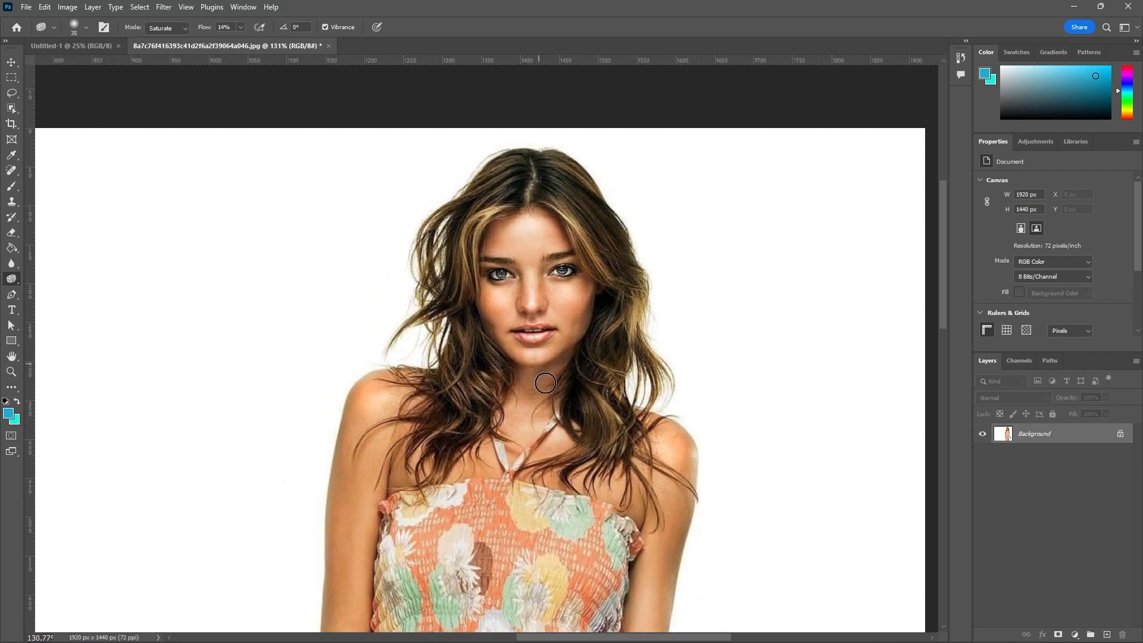
key(])
scroll(385, 428, up, 4)
scroll(383, 429, up, 1)
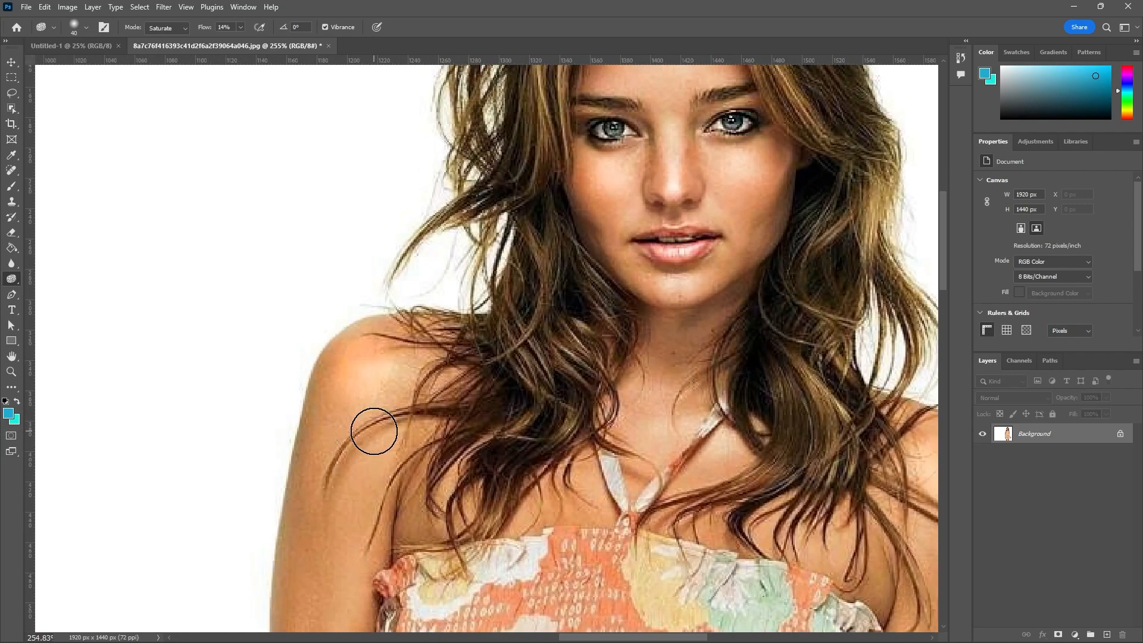
scroll(373, 426, up, 1)
mouse_move(363, 362)
mouse_down()
mouse_move(329, 385)
mouse_move(349, 348)
mouse_move(372, 389)
mouse_move(392, 346)
mouse_move(347, 387)
mouse_move(373, 342)
mouse_move(321, 423)
mouse_move(376, 372)
mouse_move(337, 380)
mouse_move(338, 402)
mouse_move(373, 344)
mouse_move(313, 437)
mouse_move(362, 370)
mouse_move(330, 452)
mouse_up()
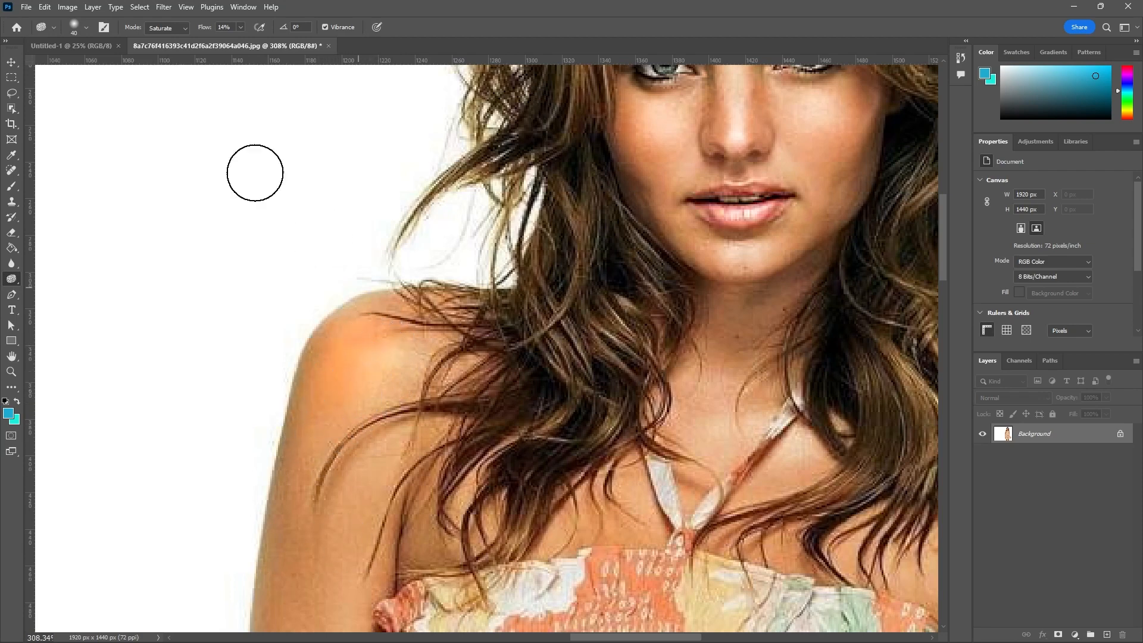
- Set the Sponge mode to Desaturate and brush the colour out of the same shoulder and upper arm
click(184, 28)
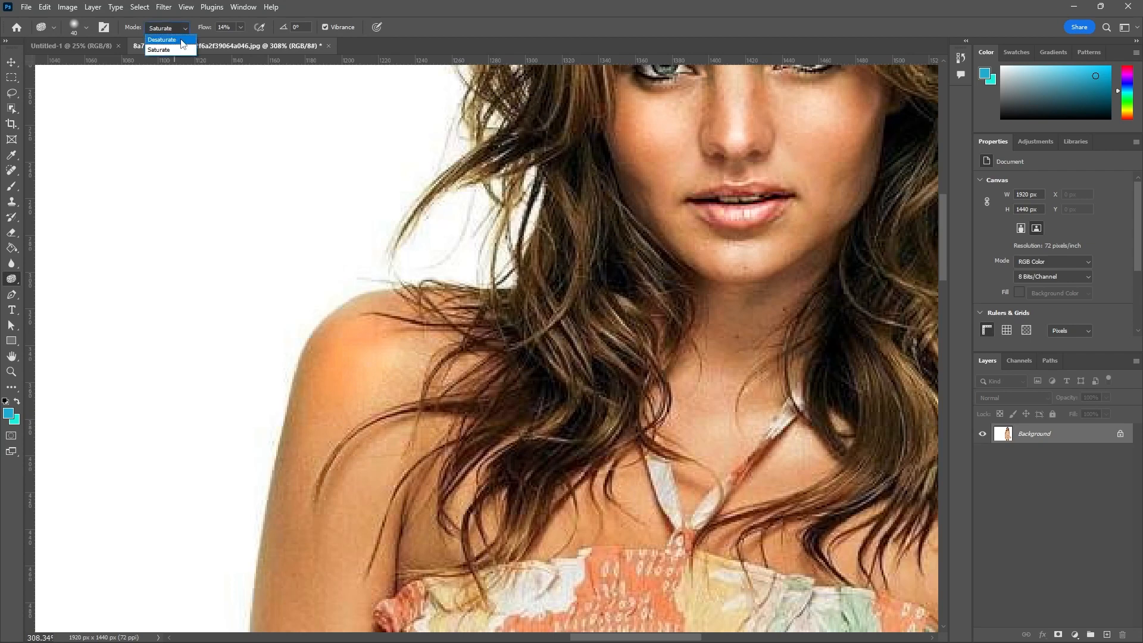
click(182, 40)
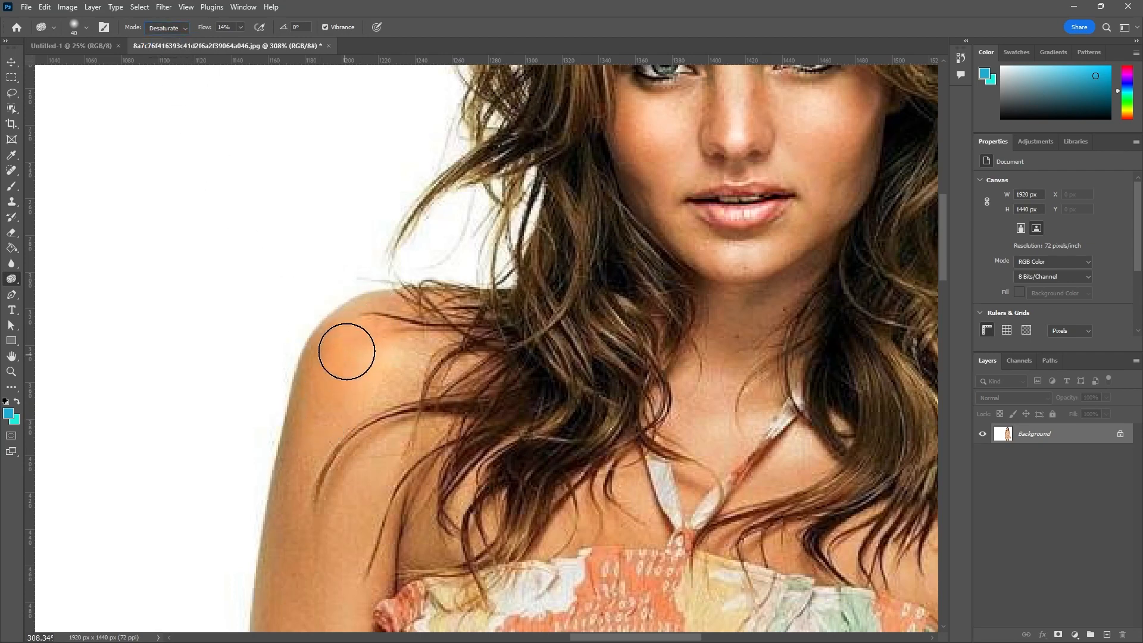
mouse_move(353, 359)
mouse_down()
mouse_move(317, 437)
mouse_move(340, 381)
mouse_move(311, 486)
mouse_move(355, 373)
mouse_move(291, 552)
mouse_move(339, 393)
mouse_up()
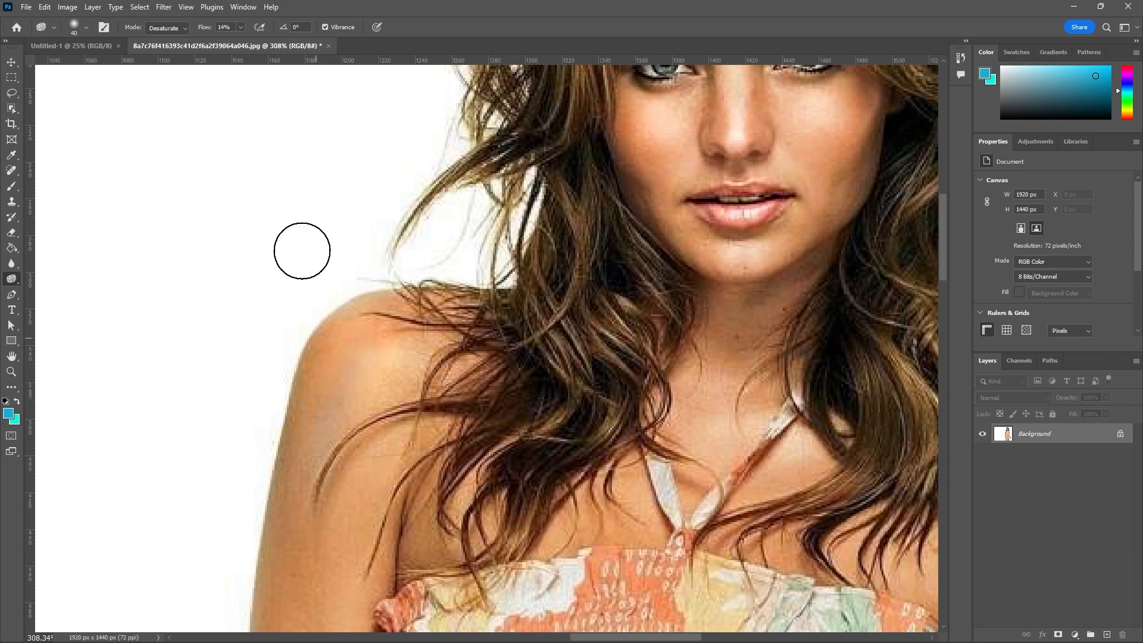
- Raise the Sponge flow to 56% and desaturate the skin along the upper arm on the image's left
click(242, 28)
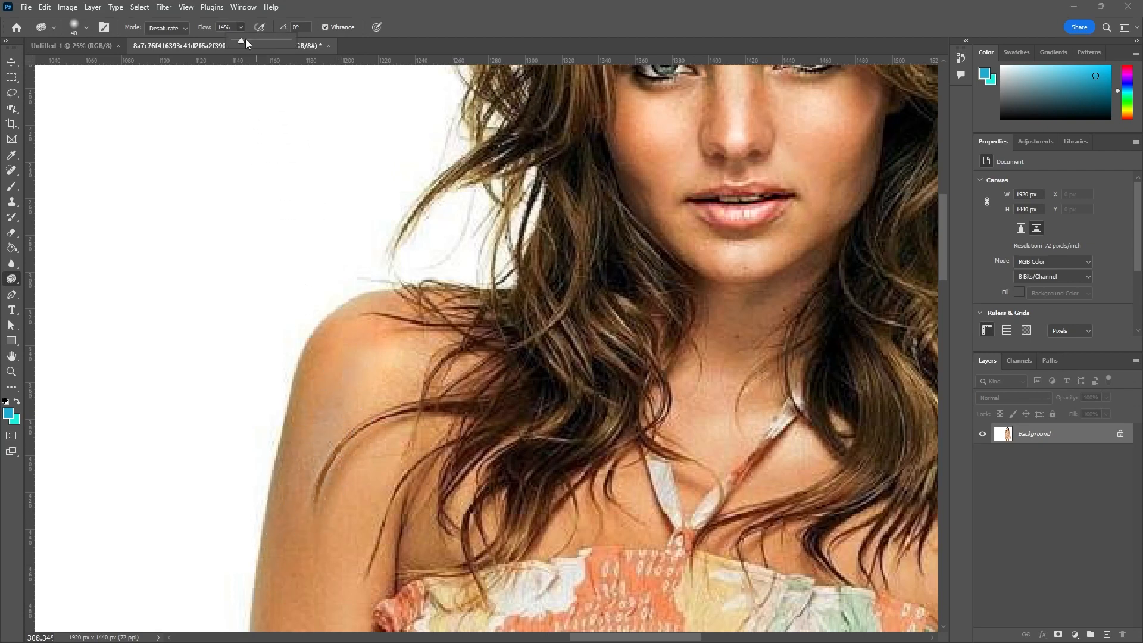
drag(263, 41, 264, 42)
mouse_move(294, 487)
mouse_down()
mouse_move(327, 376)
mouse_move(278, 614)
mouse_move(295, 457)
mouse_move(326, 385)
mouse_move(363, 381)
mouse_move(321, 444)
mouse_move(286, 604)
mouse_move(299, 478)
mouse_move(282, 524)
mouse_move(327, 437)
mouse_up()
scroll(357, 380, down, 2)
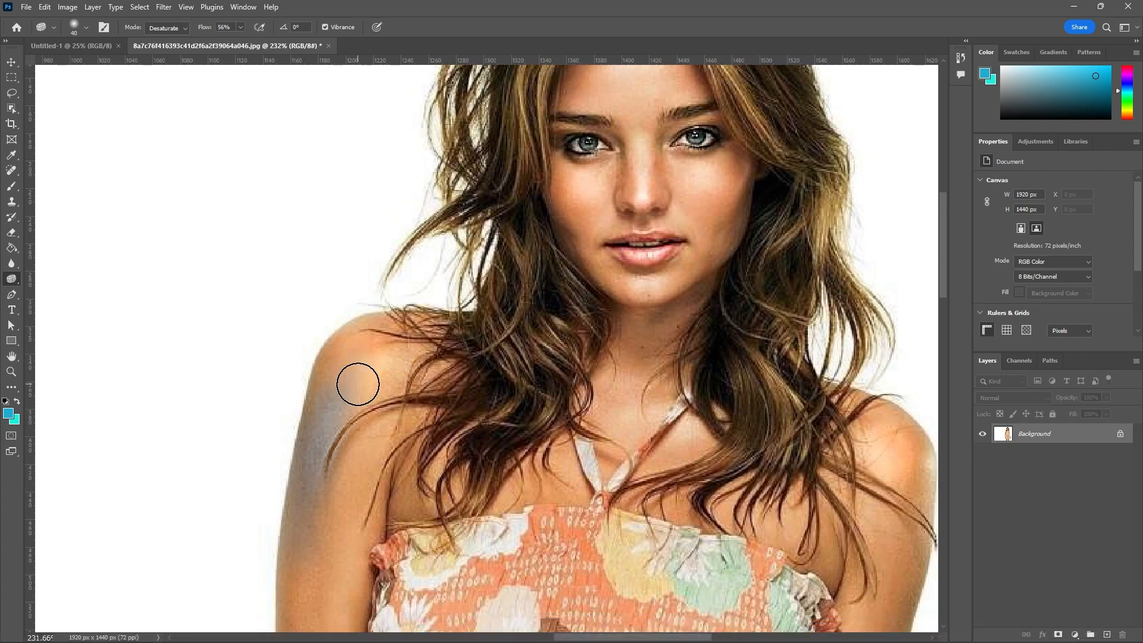
mouse_move(358, 384)
mouse_down()
mouse_move(342, 450)
mouse_move(322, 442)
mouse_move(288, 583)
mouse_move(302, 486)
mouse_move(314, 443)
mouse_move(303, 612)
mouse_move(309, 459)
mouse_up()
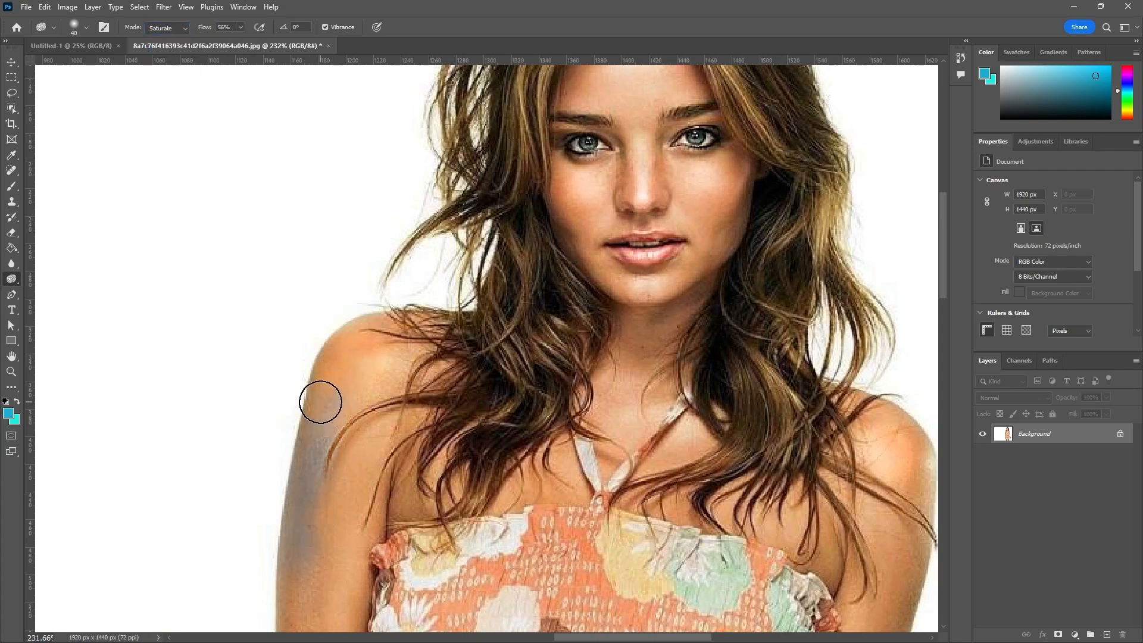
- Resaturate the greyed arm in Saturate mode at 56% flow, reduce the flow to 21%, and brush down the arm again
mouse_move(326, 399)
mouse_down()
mouse_move(280, 595)
mouse_move(301, 527)
mouse_move(296, 587)
mouse_move(324, 442)
mouse_move(321, 454)
mouse_up()
scroll(329, 312, down, 3)
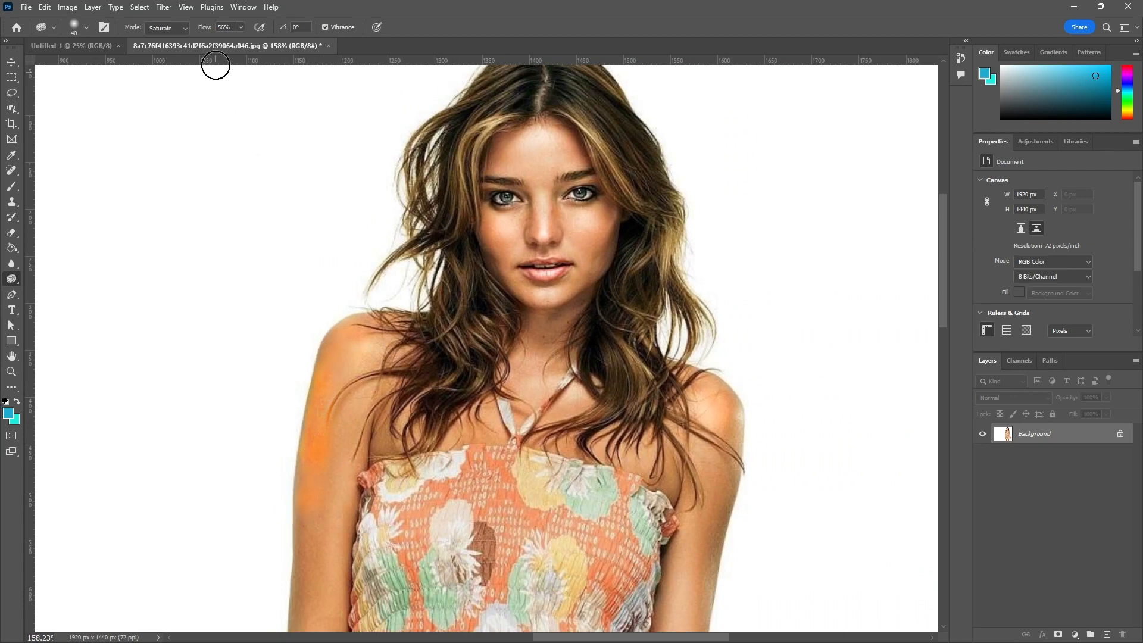
click(239, 26)
mouse_move(331, 358)
mouse_down()
mouse_move(316, 472)
mouse_move(319, 373)
mouse_move(305, 530)
mouse_move(316, 375)
mouse_move(283, 521)
mouse_up()
- Undo the recent Sponge strokes on the arm
key(ctrl+z)
key(ctrl+z)
key(ctrl+z)
key(ctrl+z)
key(ctrl+z)
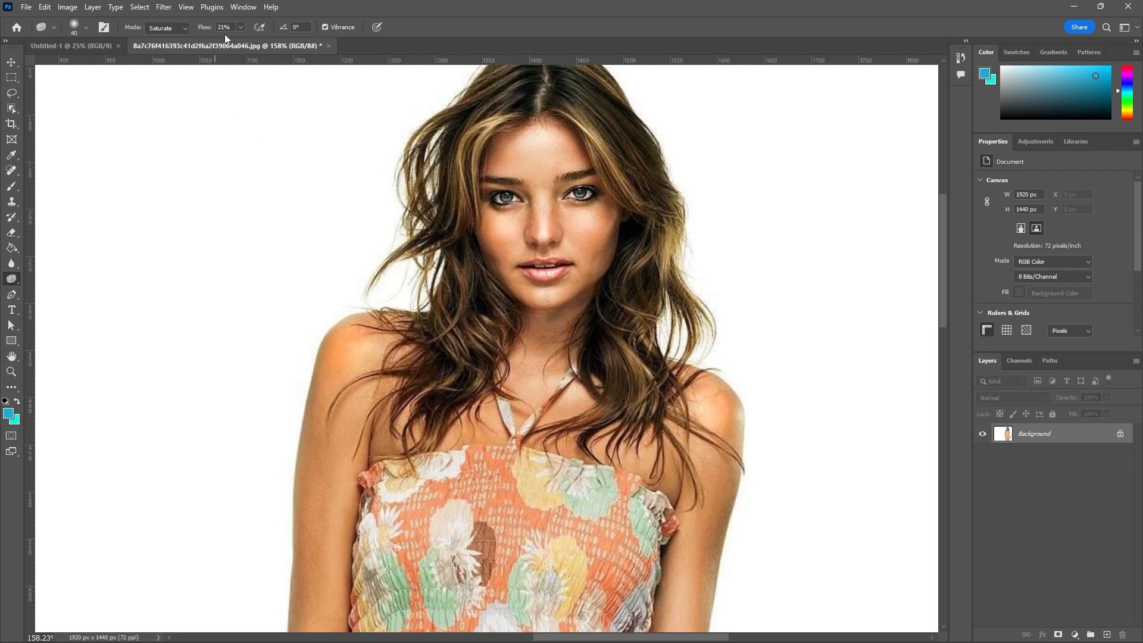
- Set the Sponge flow to 14% and saturate the outer edge of the arm on the image's left from the shoulder down
click(240, 28)
drag(240, 41, 237, 40)
click(420, 32)
mouse_move(305, 360)
mouse_down()
mouse_move(335, 364)
mouse_move(309, 473)
mouse_move(307, 426)
mouse_move(299, 516)
mouse_up()
- Review the Dodge, Burn and Sponge tools and the Blur, Sharpen and Smudge tools, and finish with the Move tool active
right_click(15, 282)
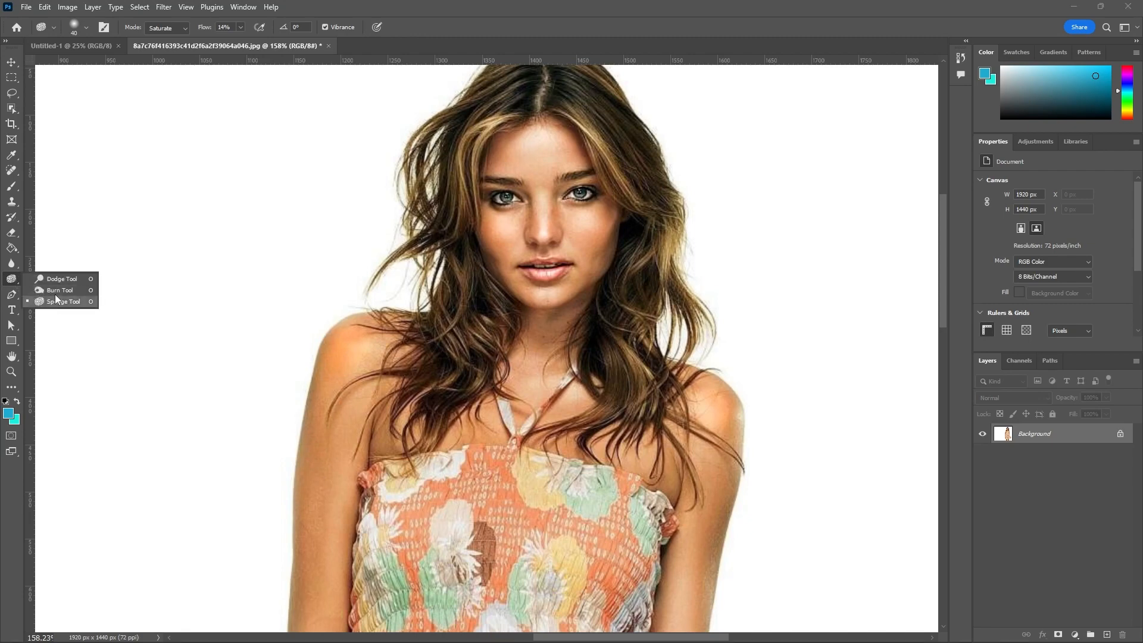
click(59, 279)
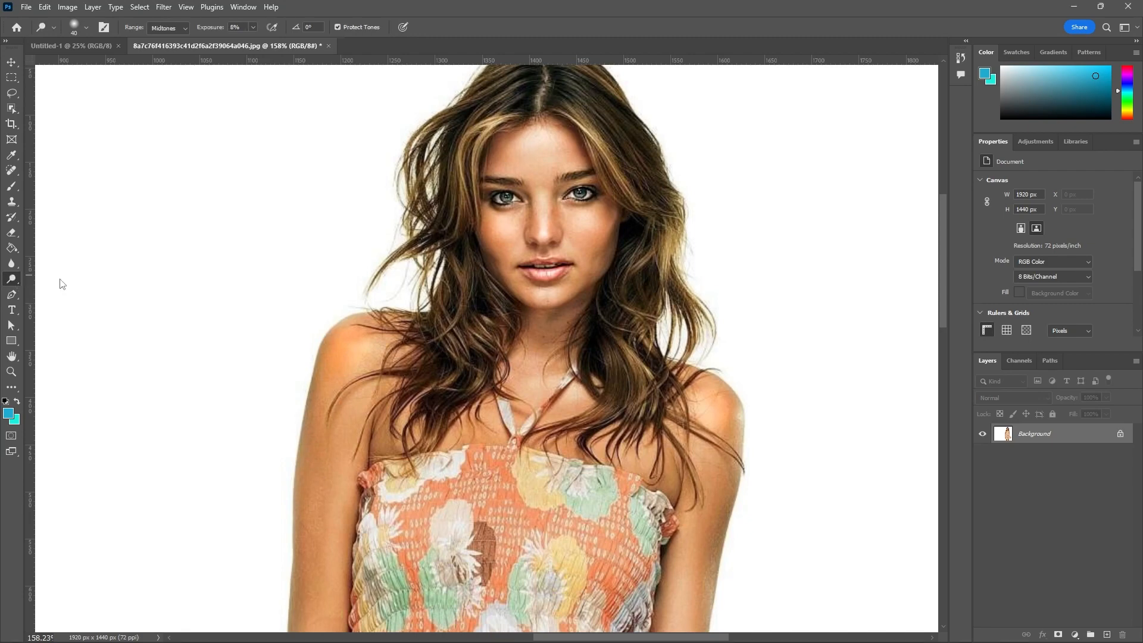
click(16, 266)
right_click(17, 266)
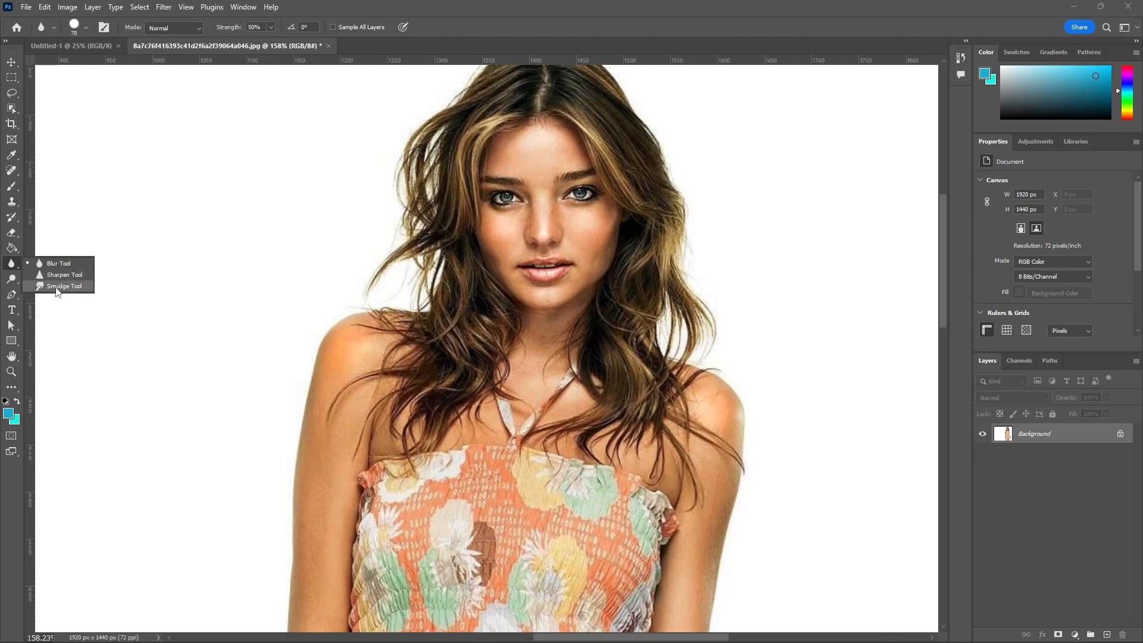
click(14, 278)
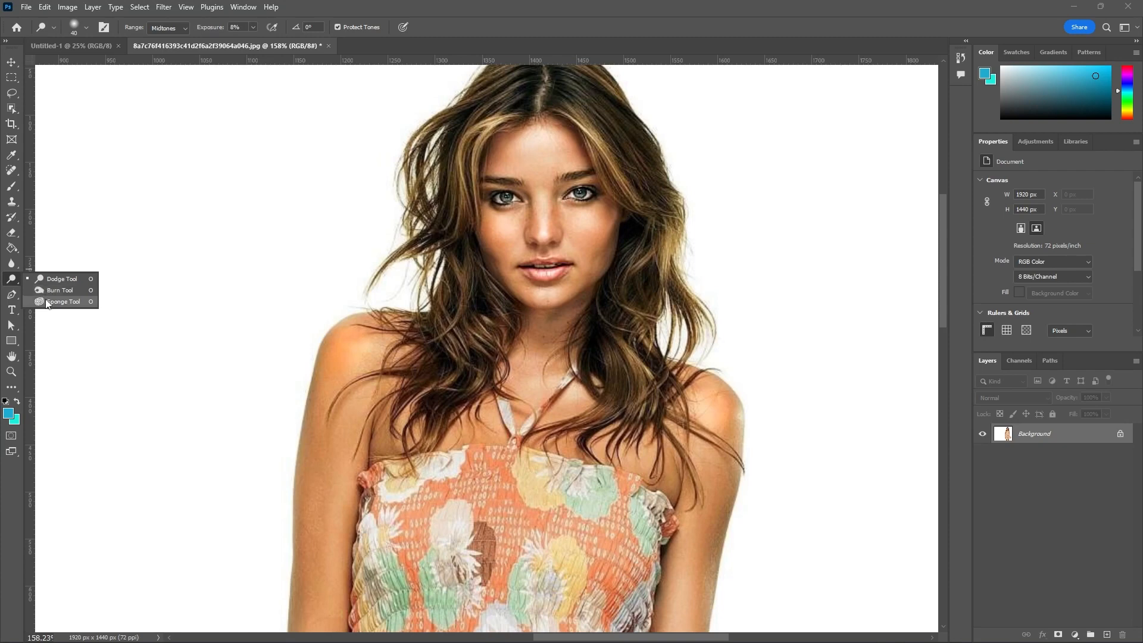
click(43, 277)
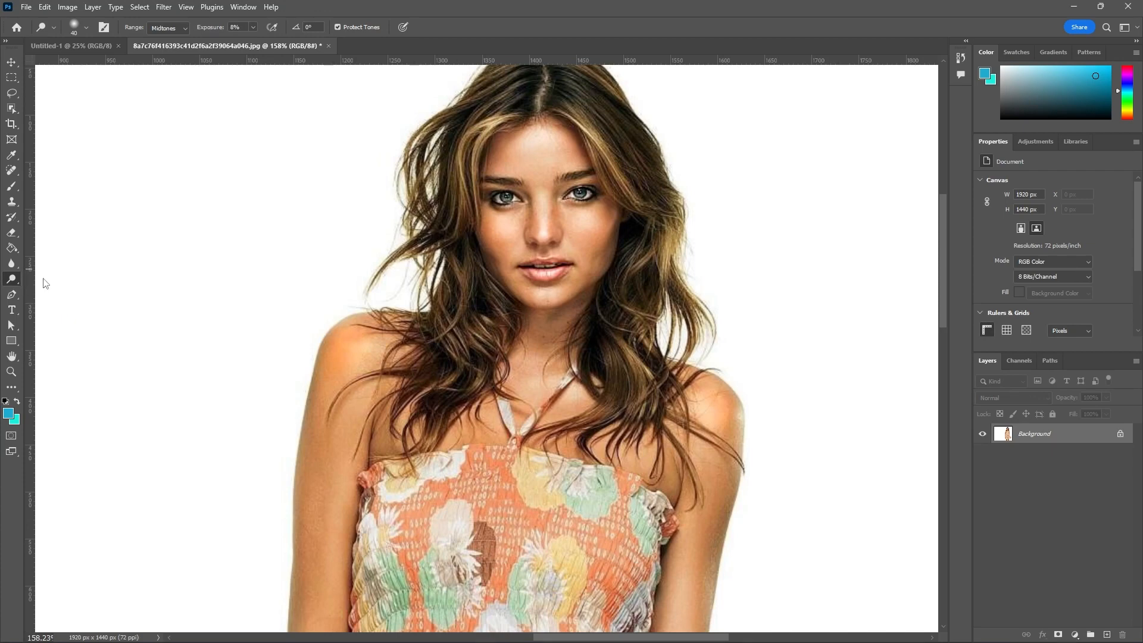
drag(15, 263, 31, 266)
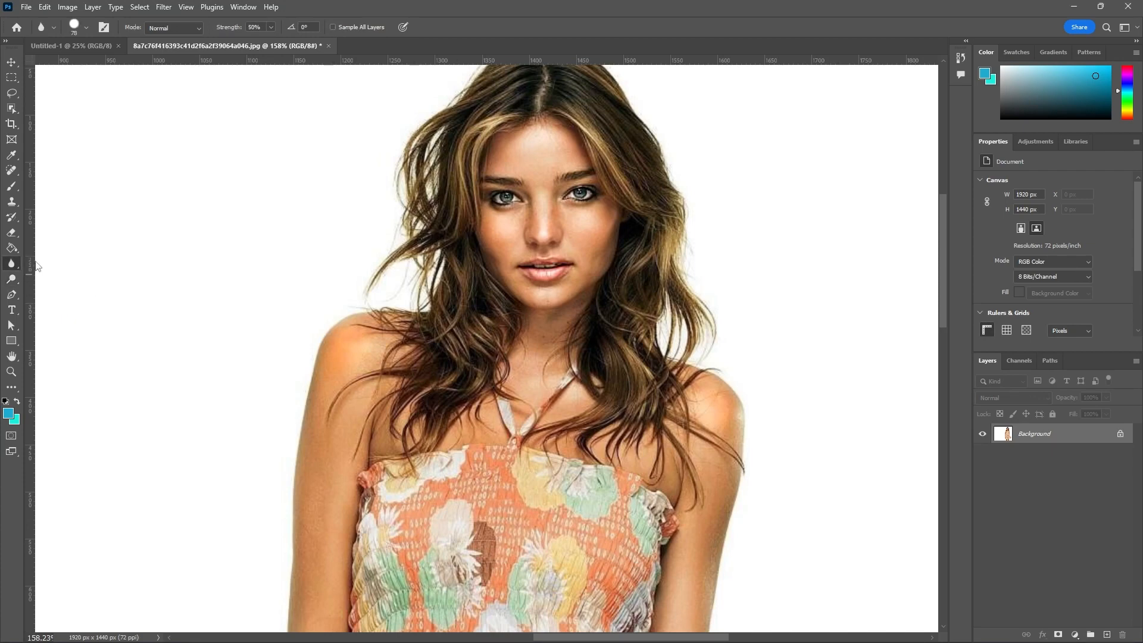
click(13, 67)
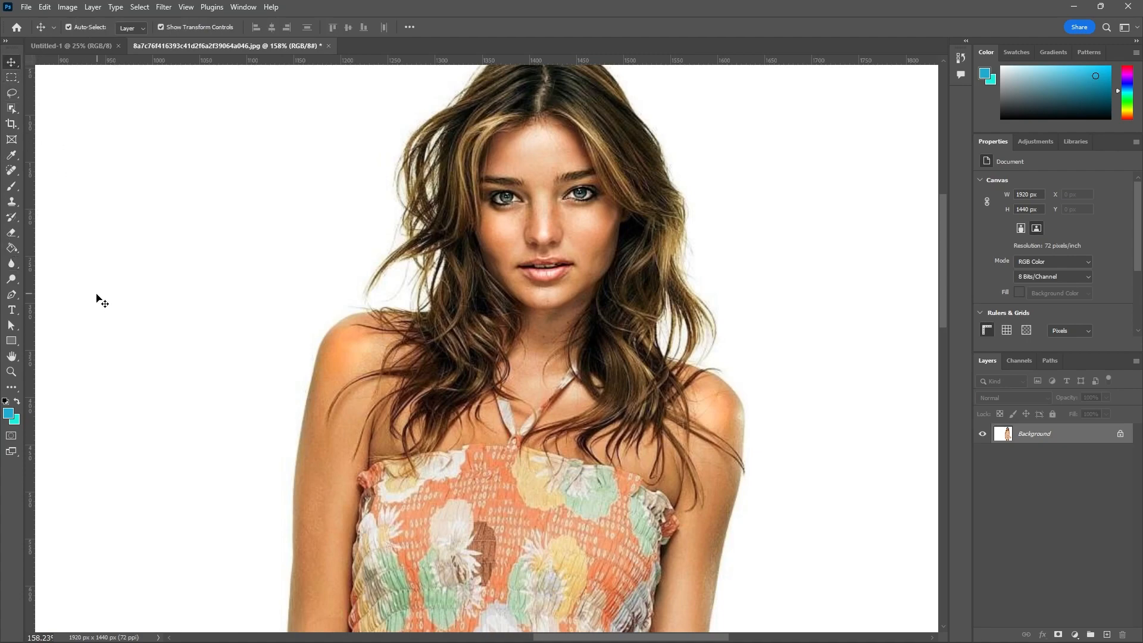